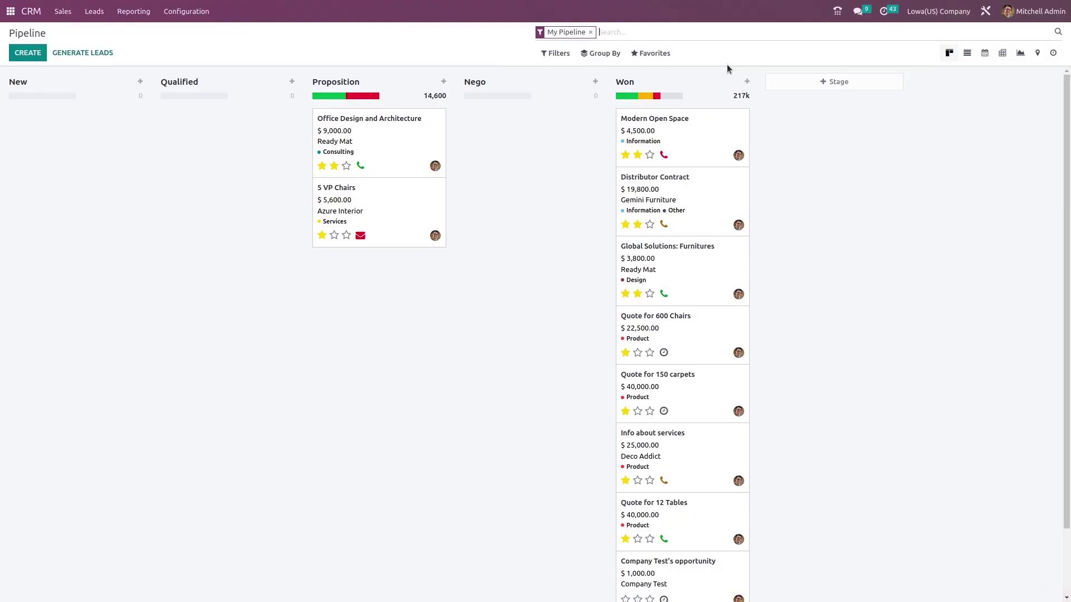
Open Reporting > Forecast to see opportunities grouped by expected closing month
click(136, 21)
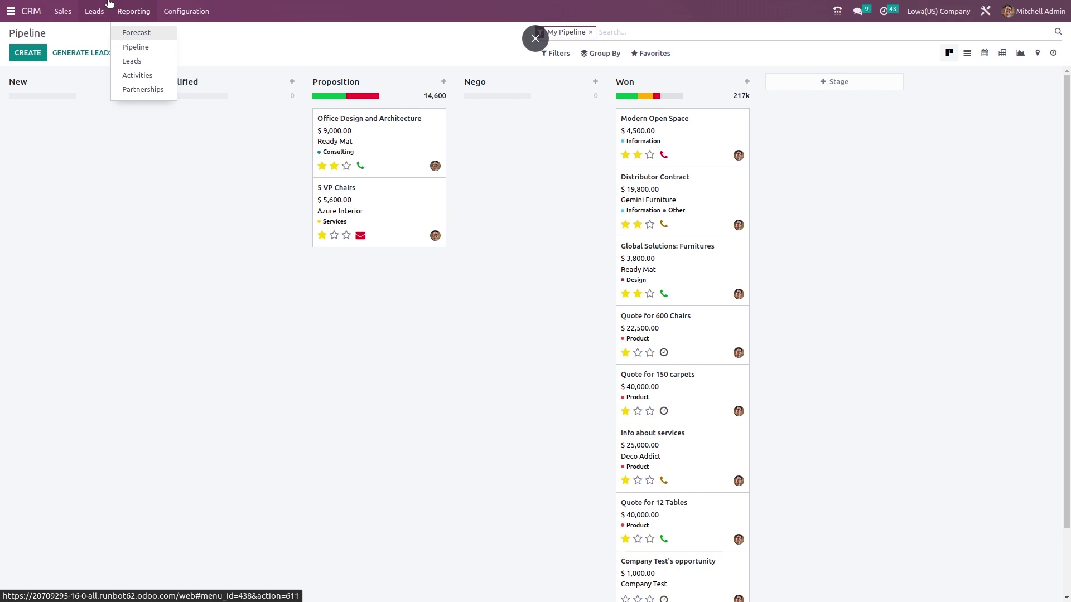
click(139, 32)
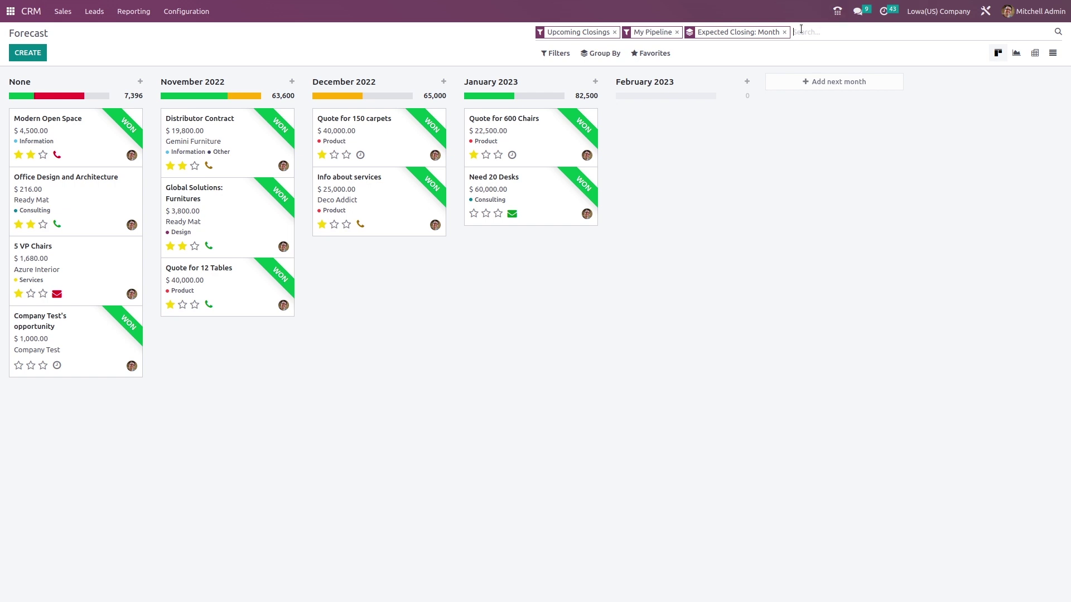
Clear all Forecast search filters and open the Open Space Design opportunity card
key(BackSpace)
key(BackSpace)
key(BackSpace)
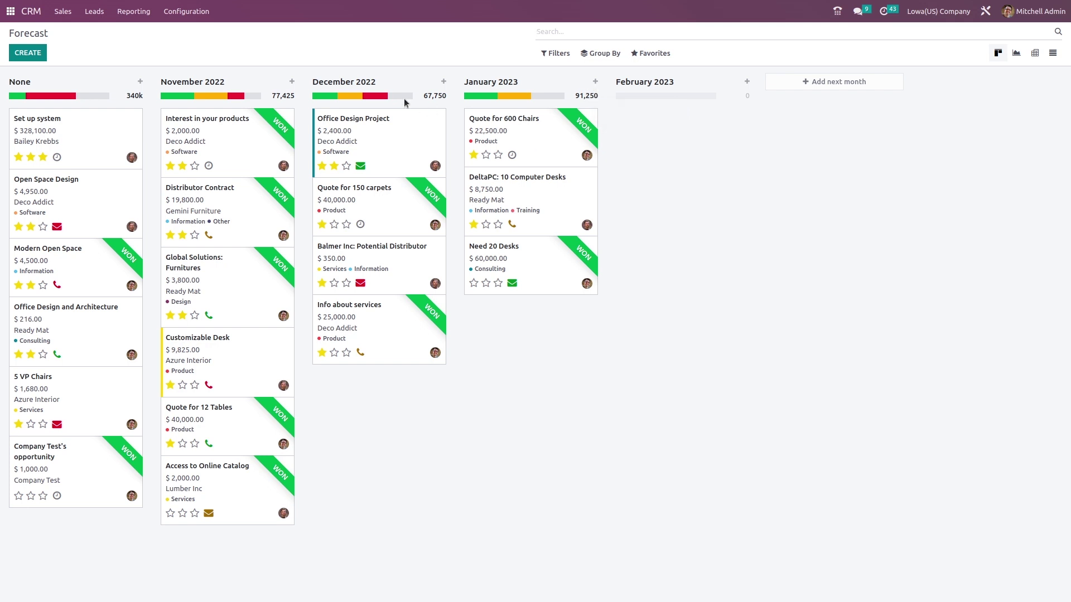
click(94, 195)
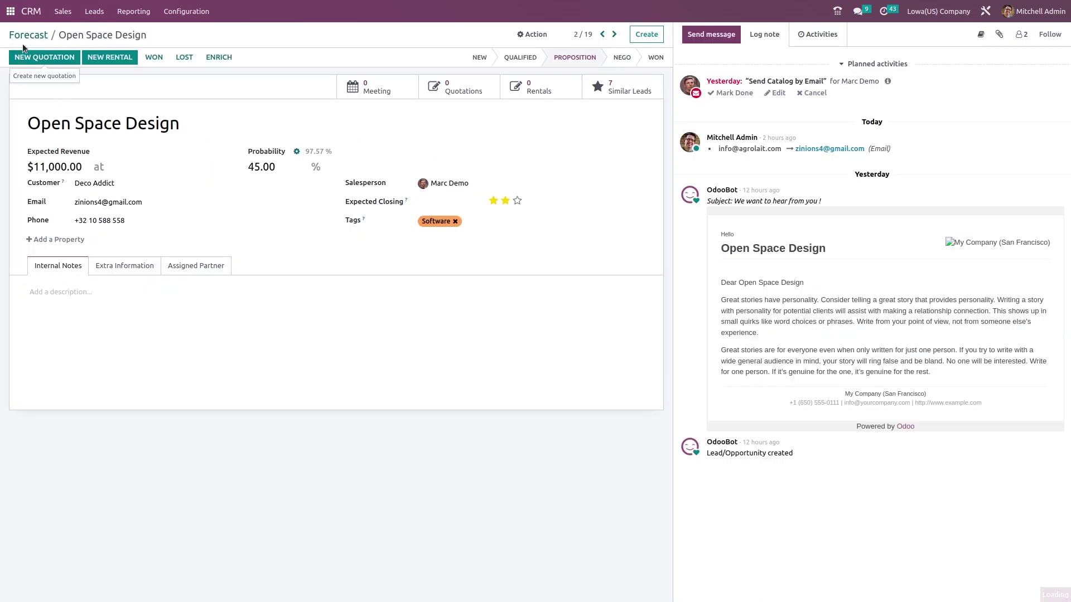
click(28, 38)
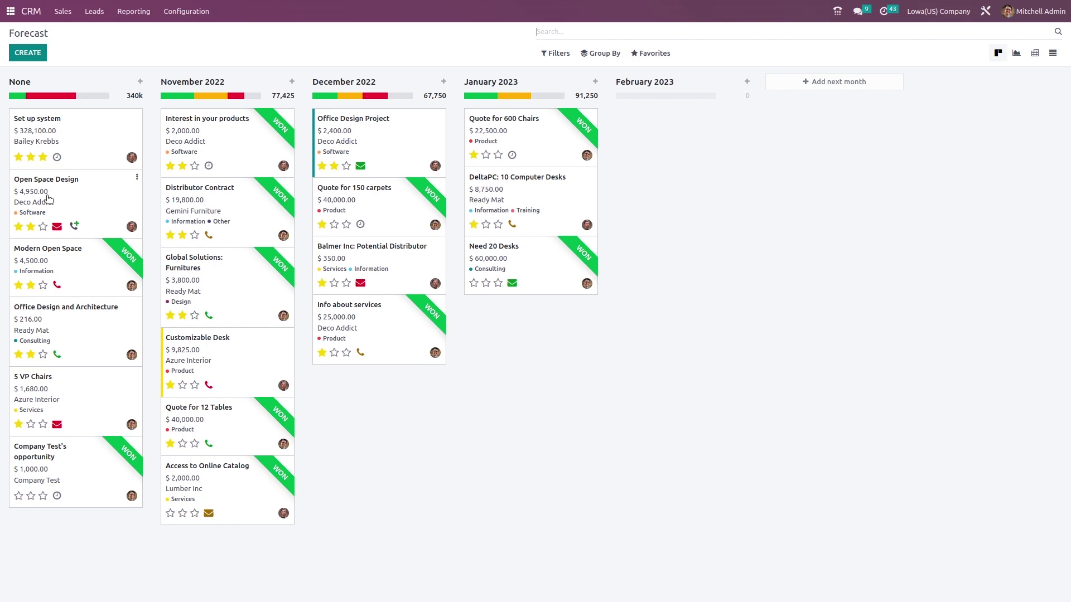
click(101, 208)
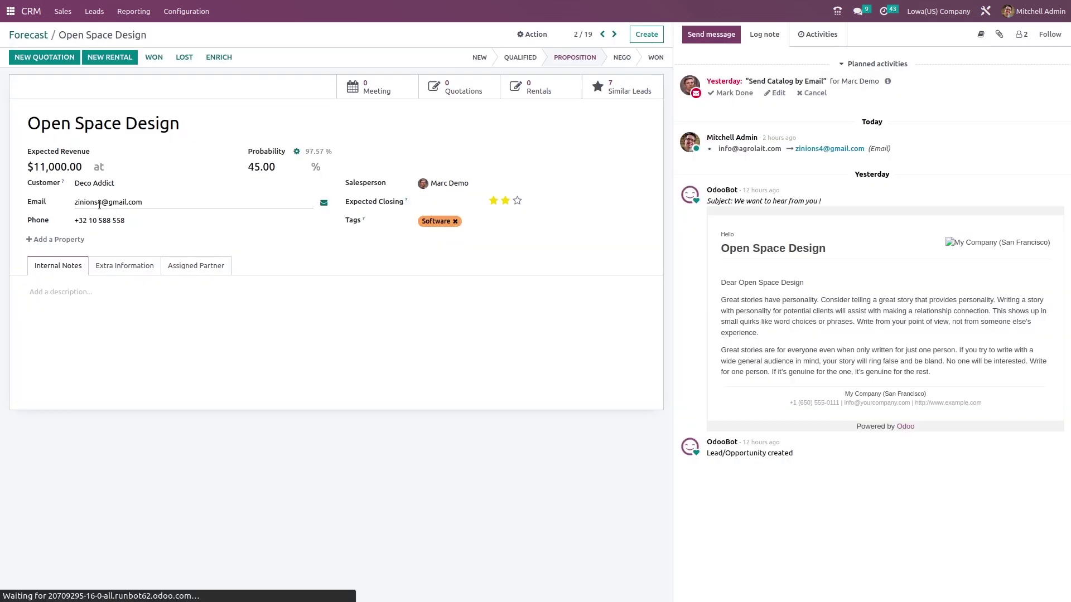
drag(32, 166, 80, 168)
click(180, 202)
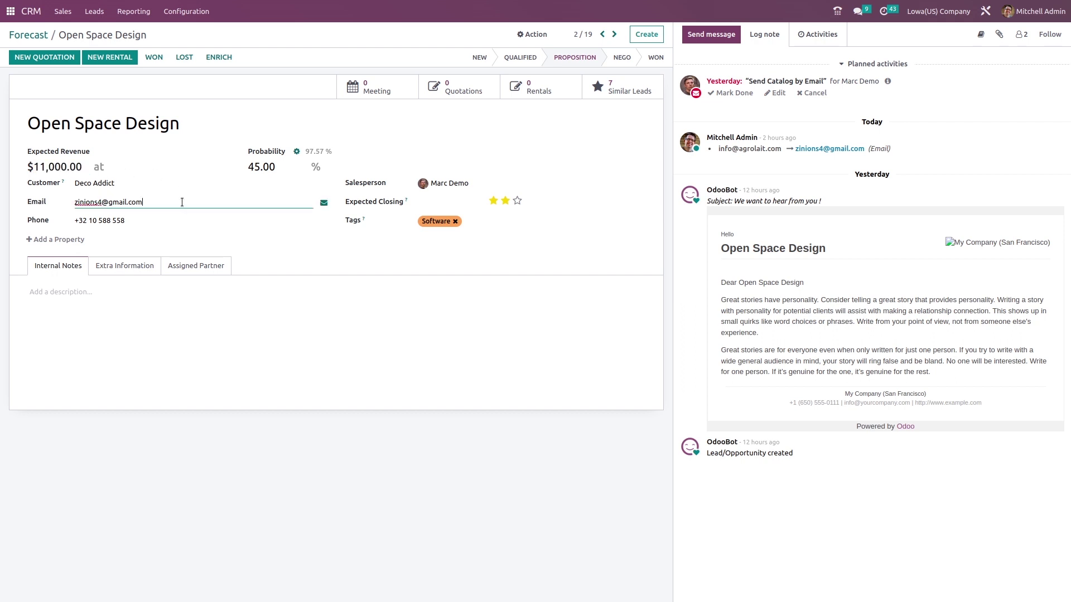
drag(81, 168, 40, 168)
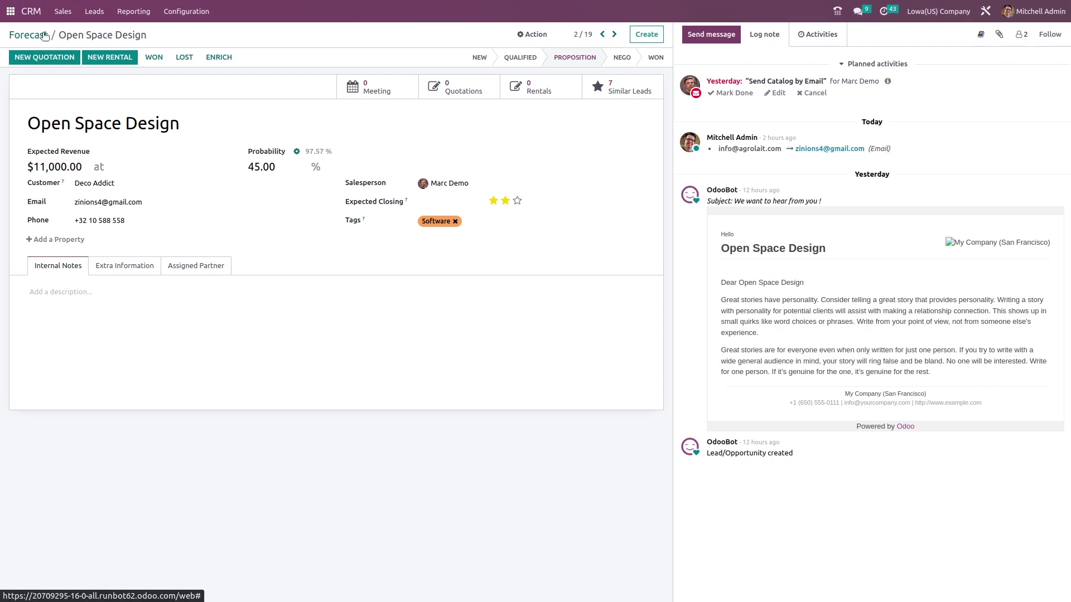
click(75, 223)
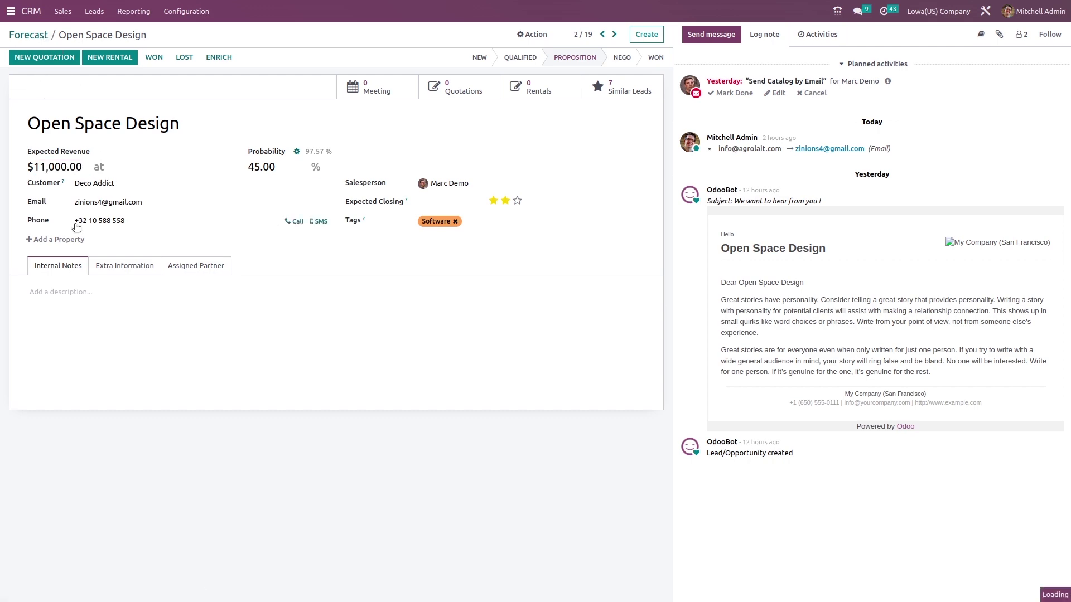
key(alt+b)
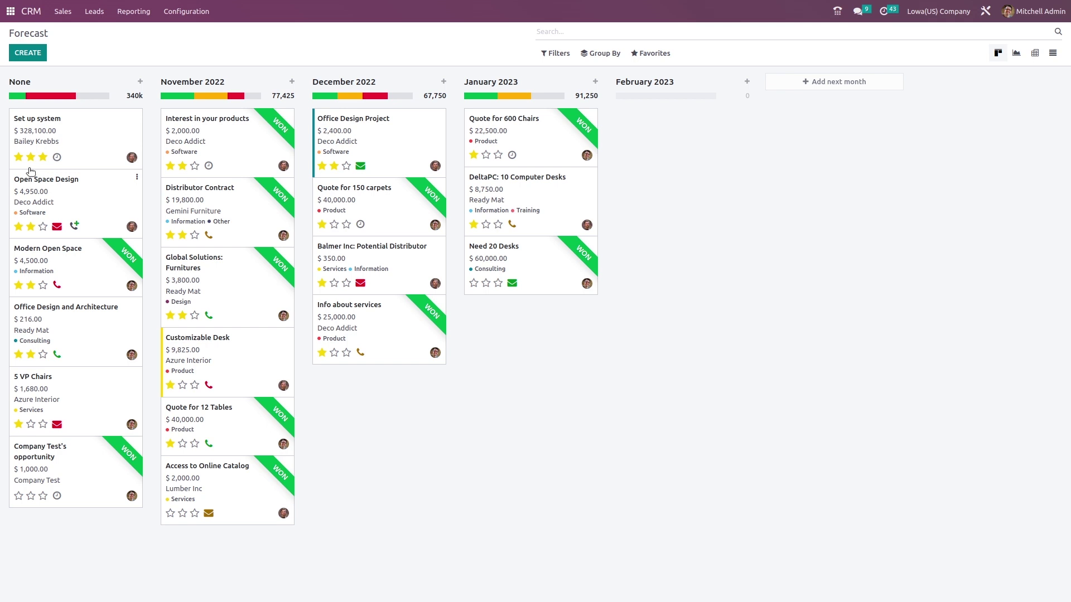
click(58, 190)
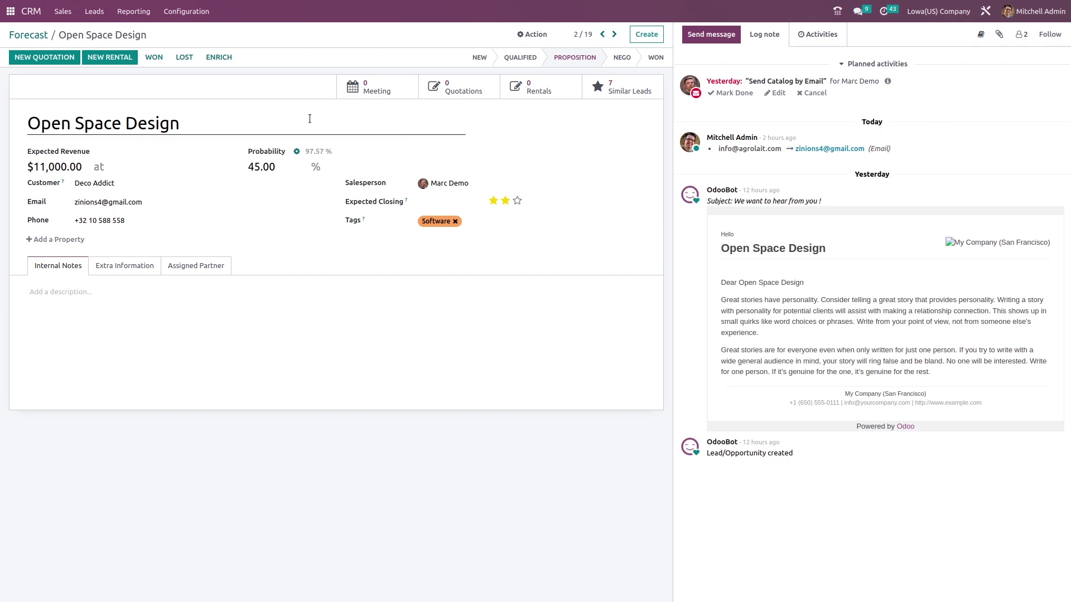
click(289, 164)
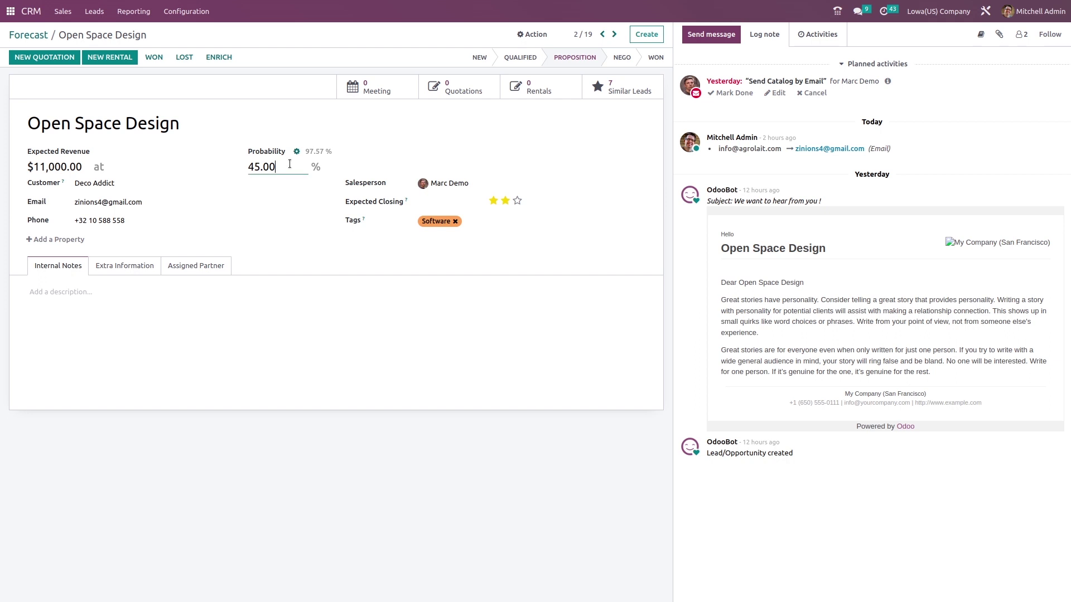
click(281, 259)
Add 'Property 1' as an empty Text-type custom property on Open Space Design
click(62, 244)
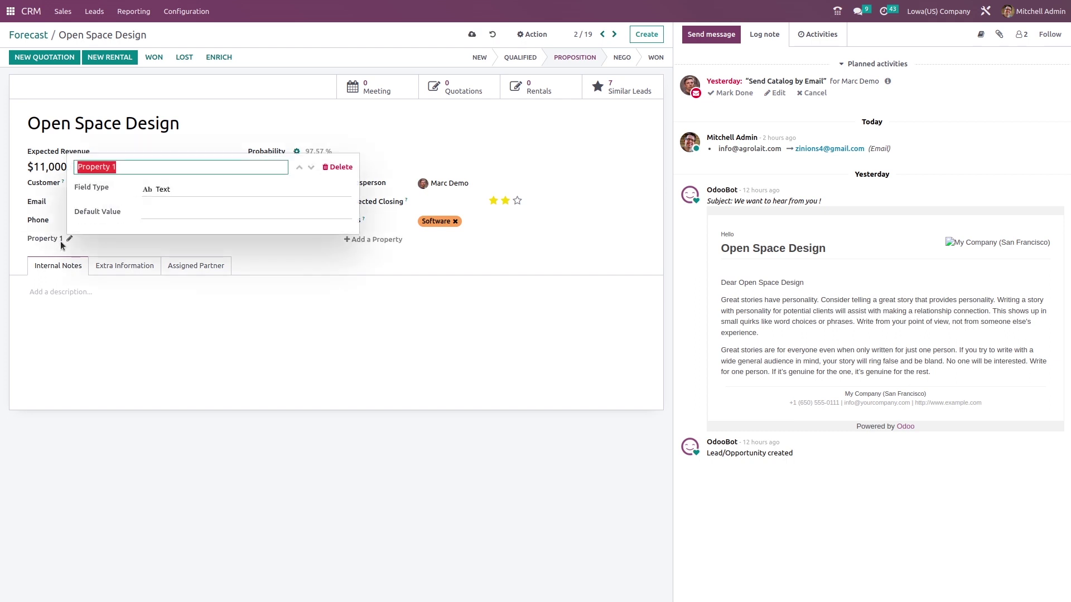
click(152, 169)
drag(152, 169, 77, 168)
click(225, 194)
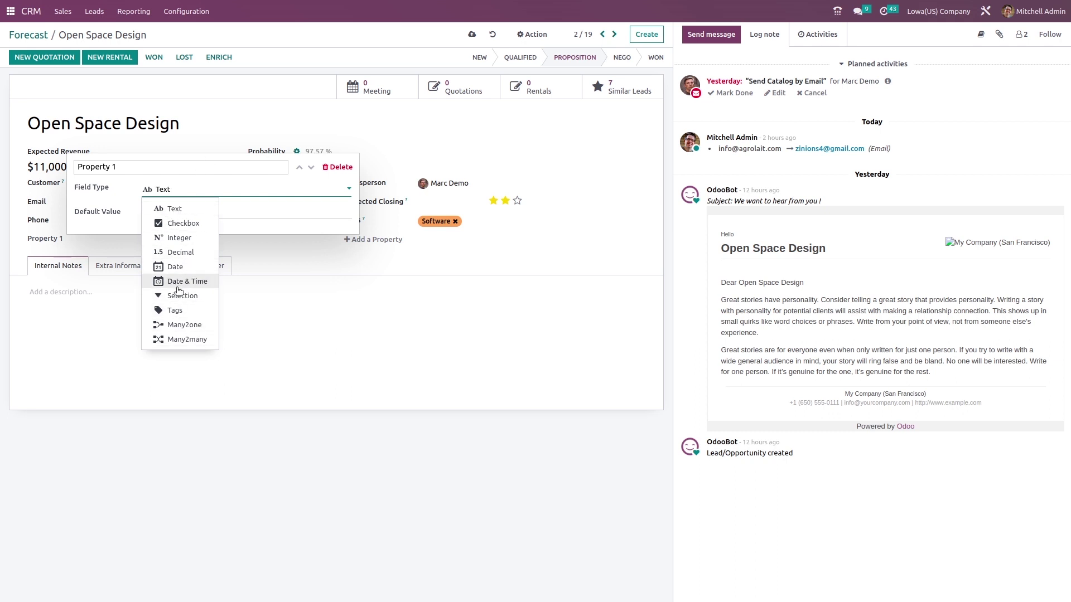
click(370, 284)
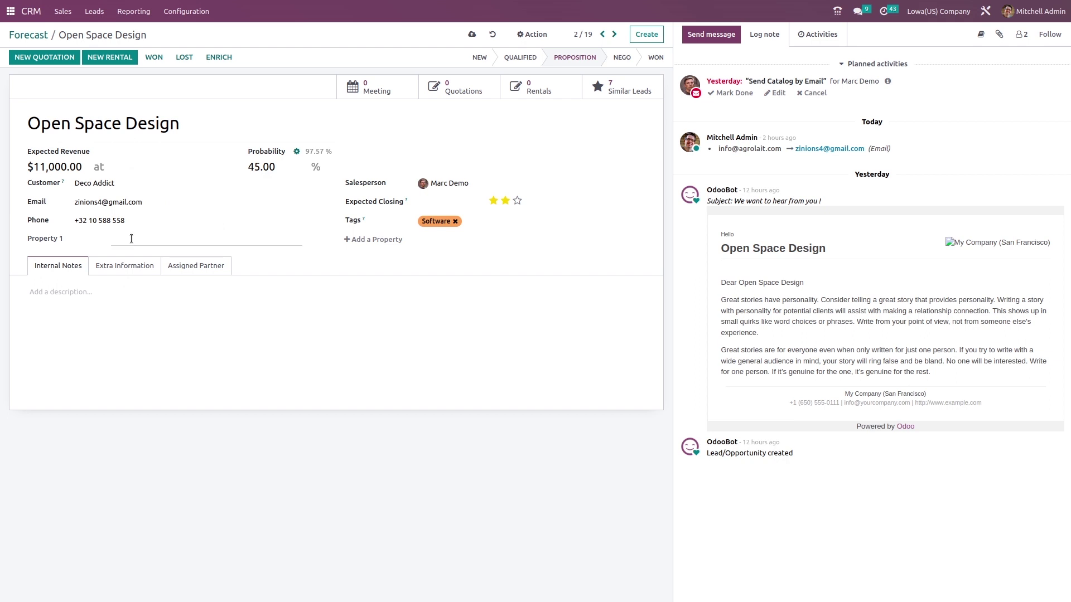
click(197, 242)
click(446, 290)
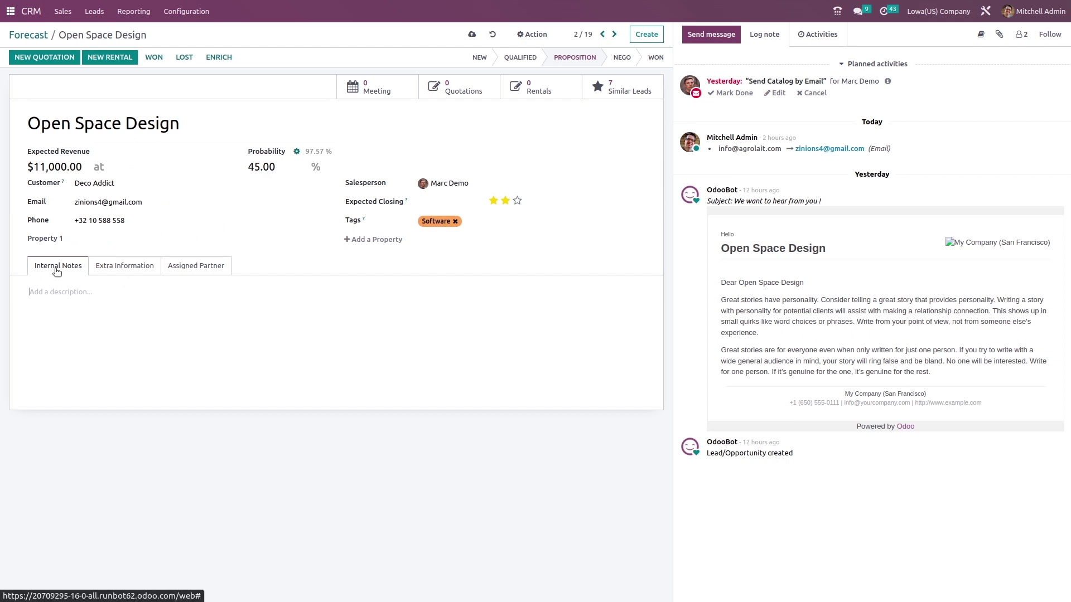
Review the Extra Information and Assigned Partner tabs, then return to the Forecast board
click(111, 263)
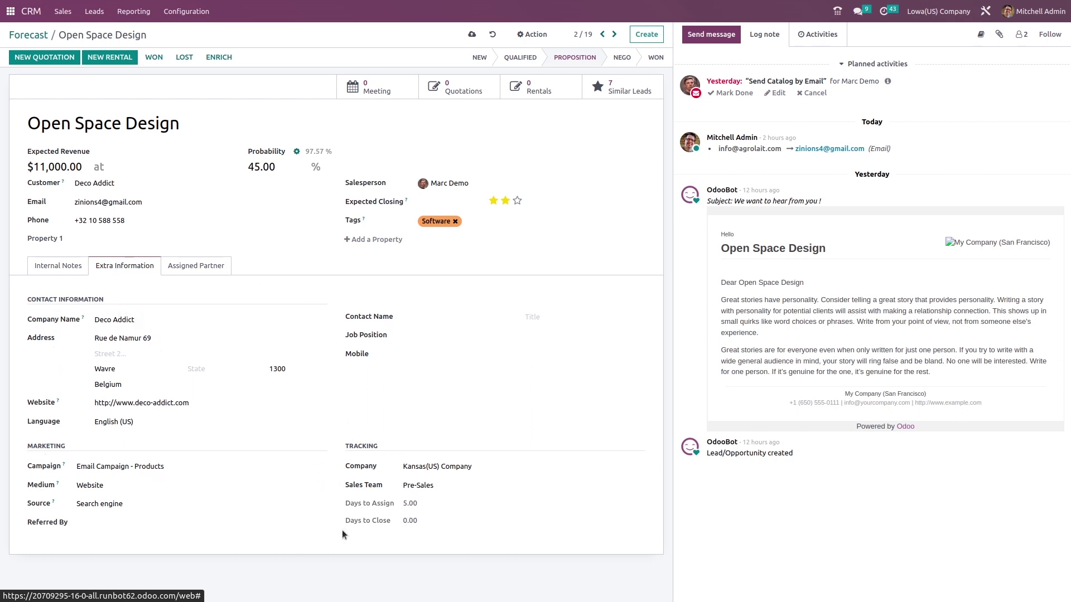
click(181, 267)
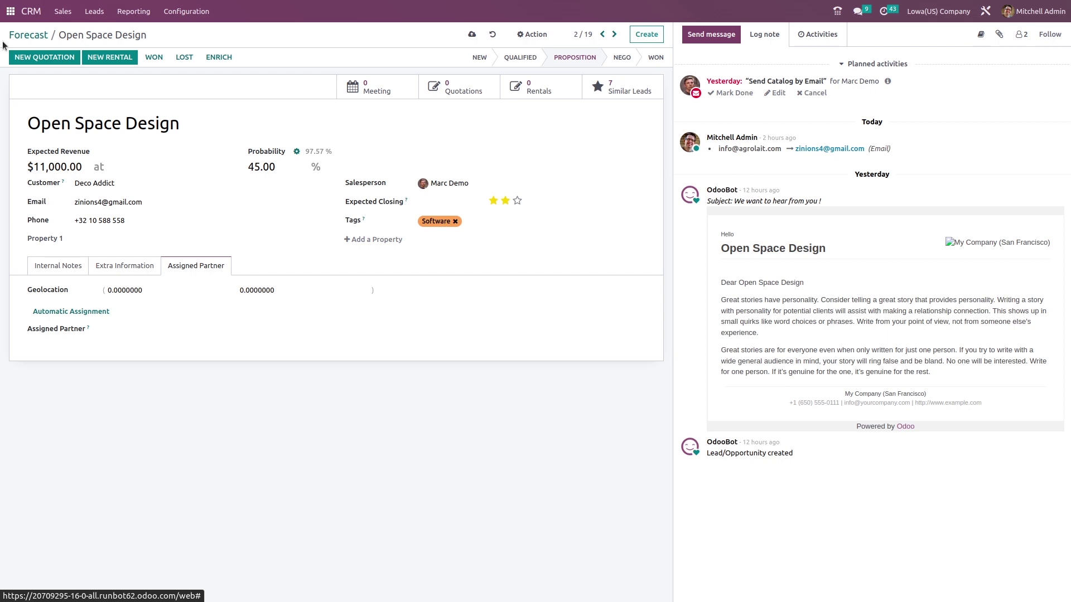
click(23, 36)
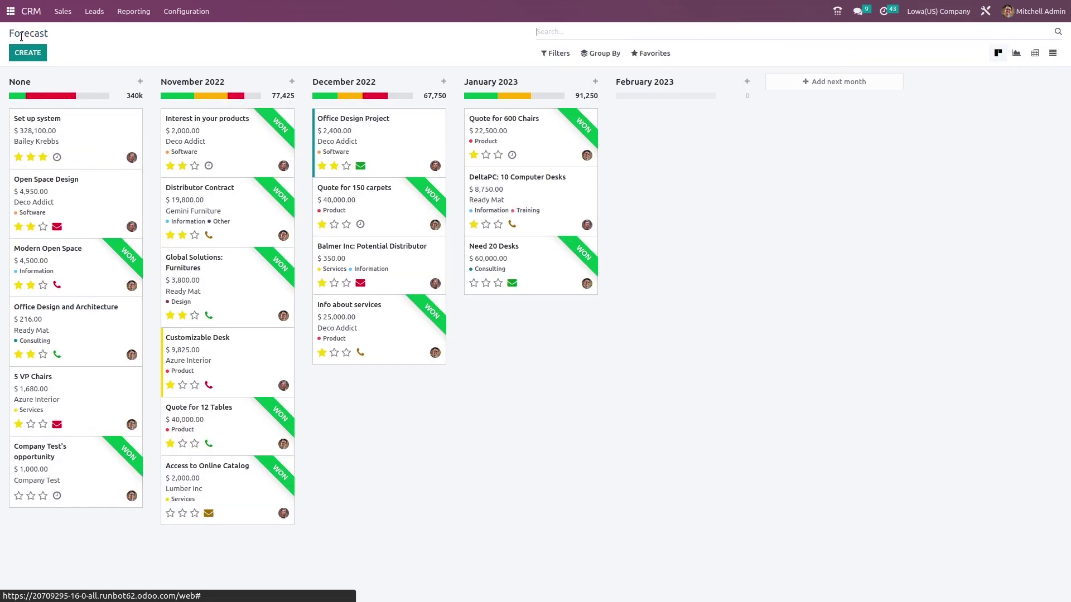
Try the Upcoming Closings and My Pipeline filters on the Forecast board
click(551, 53)
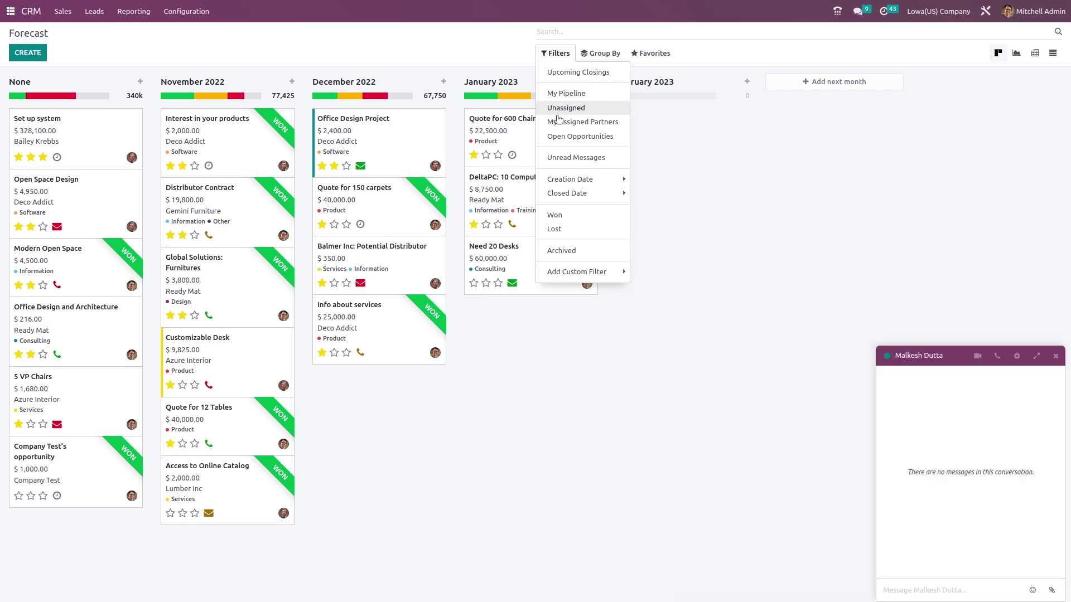
click(562, 79)
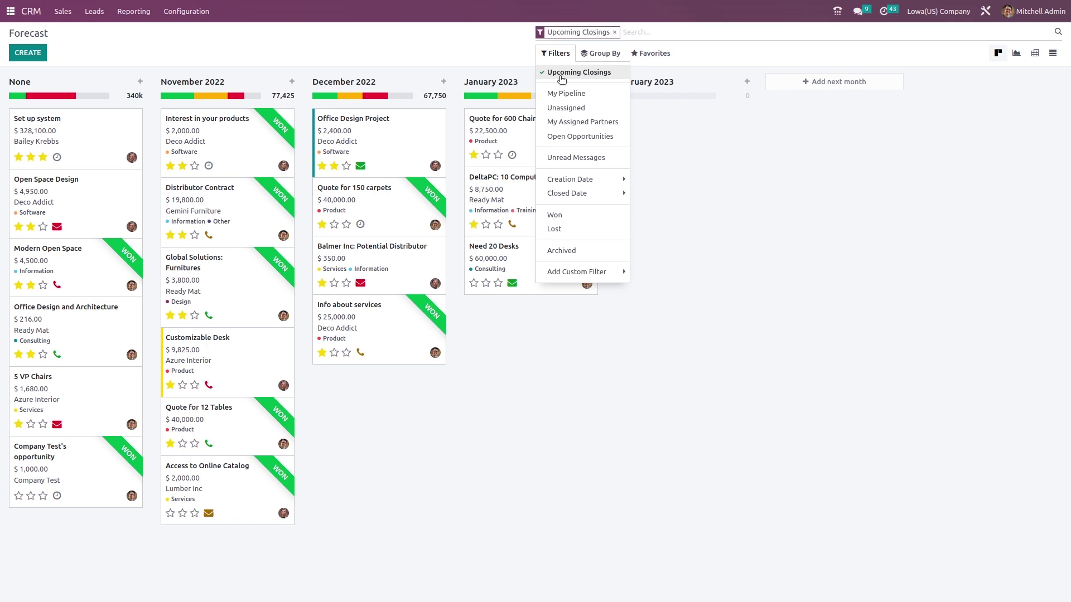
click(698, 132)
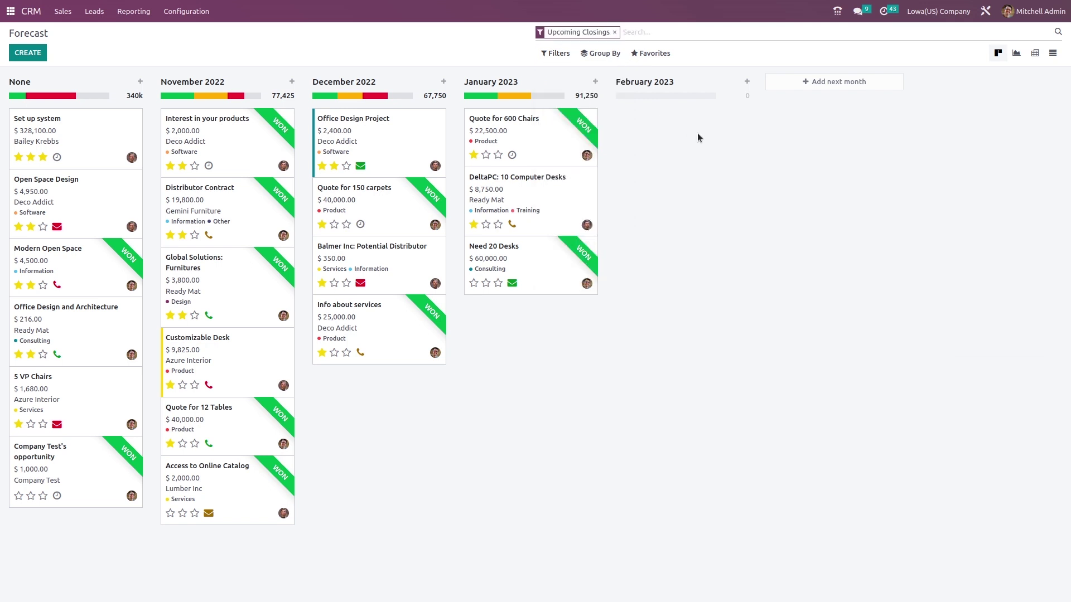
click(614, 32)
click(565, 53)
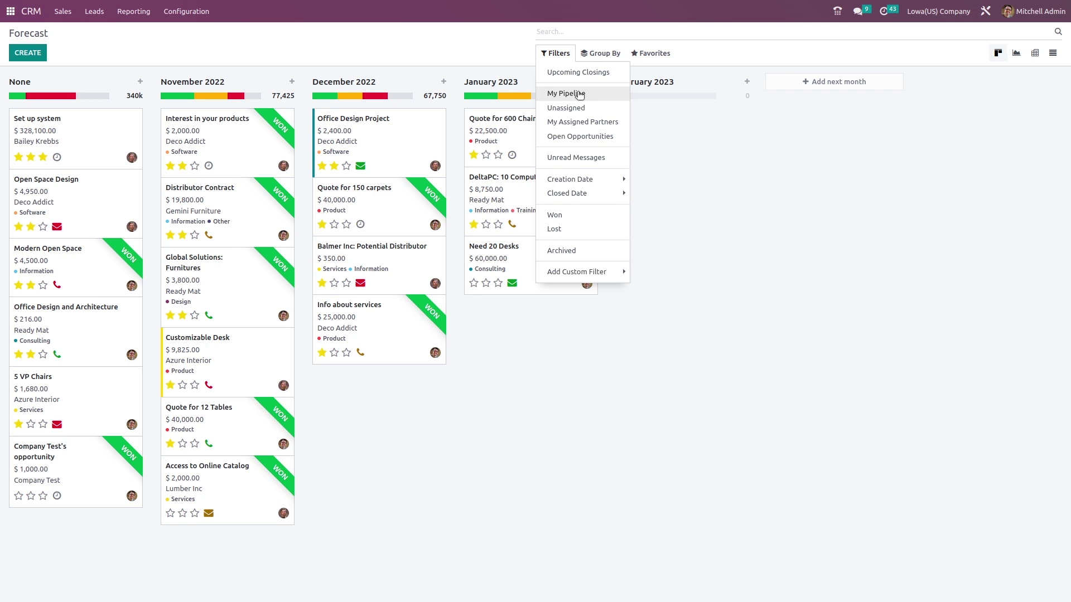
click(579, 93)
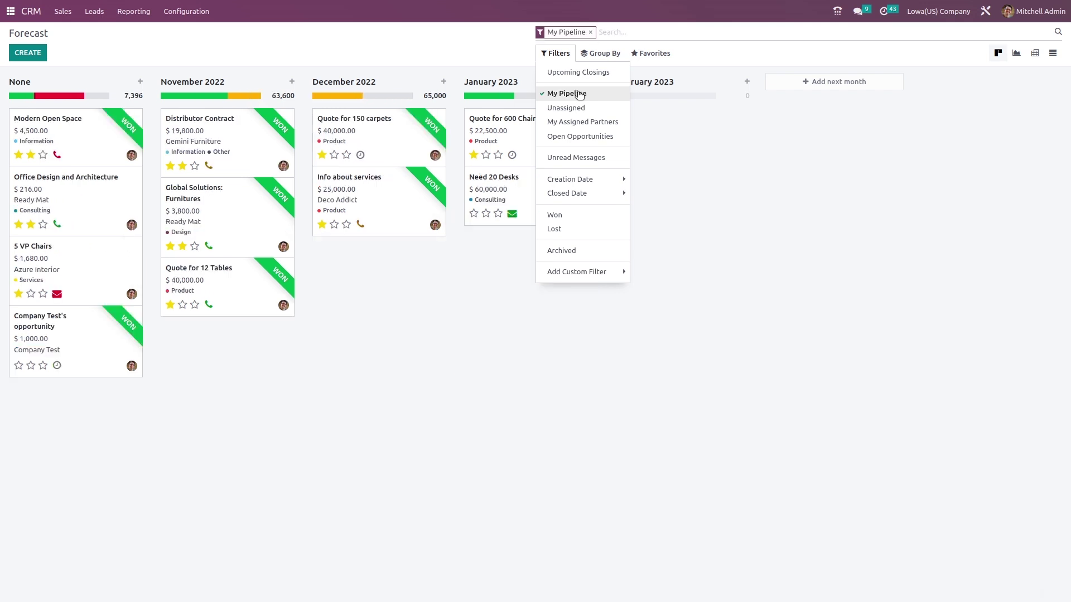
click(454, 275)
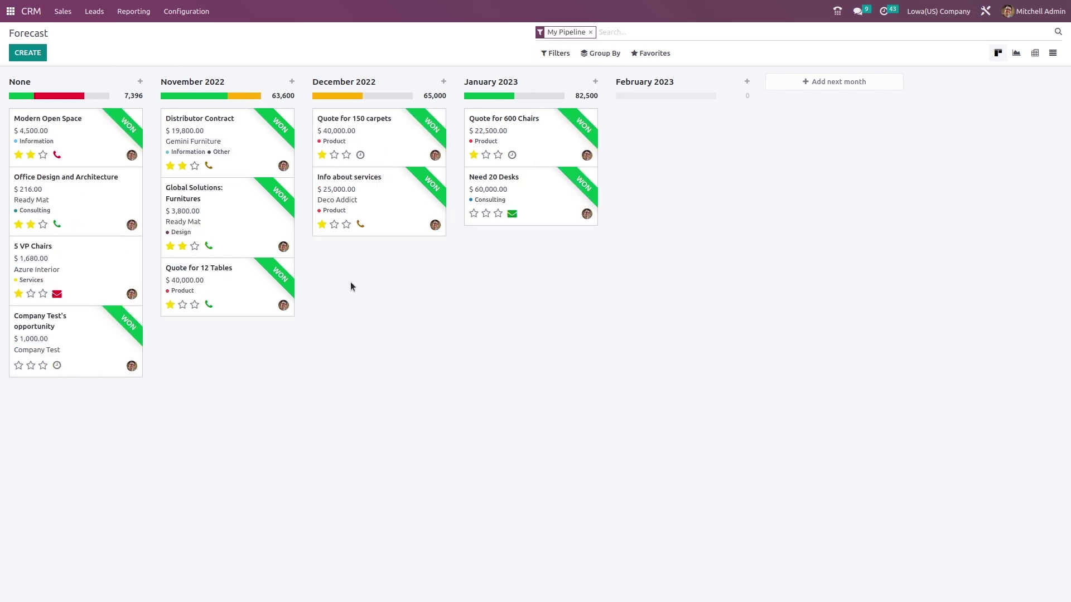
Try Unassigned and My Assigned Partners, leaving only the Open Opportunities filter applied
click(554, 54)
click(556, 106)
click(559, 93)
click(564, 109)
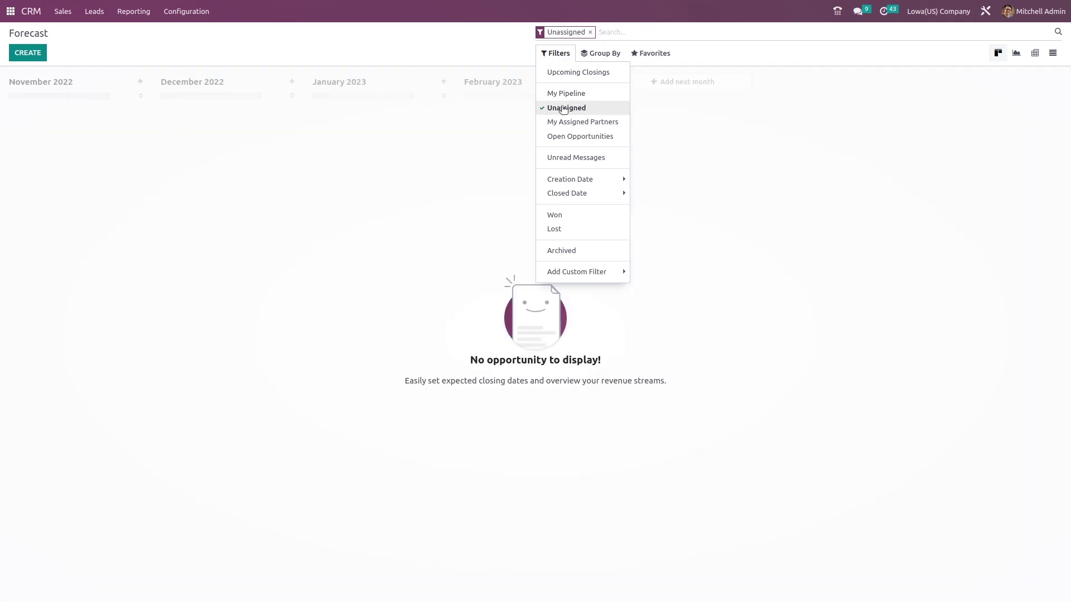
click(564, 122)
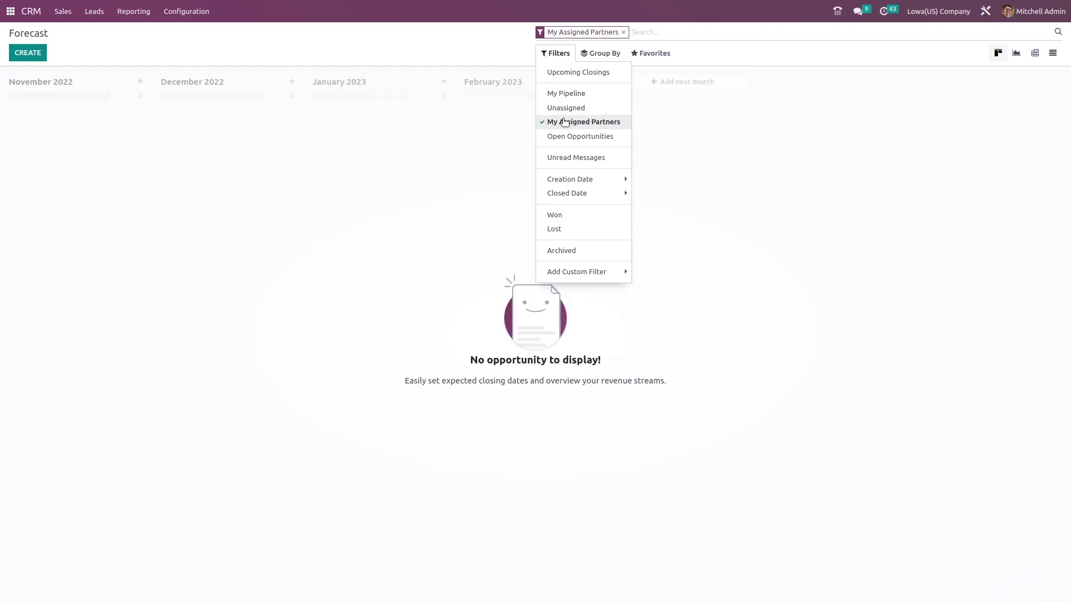
click(573, 121)
click(570, 138)
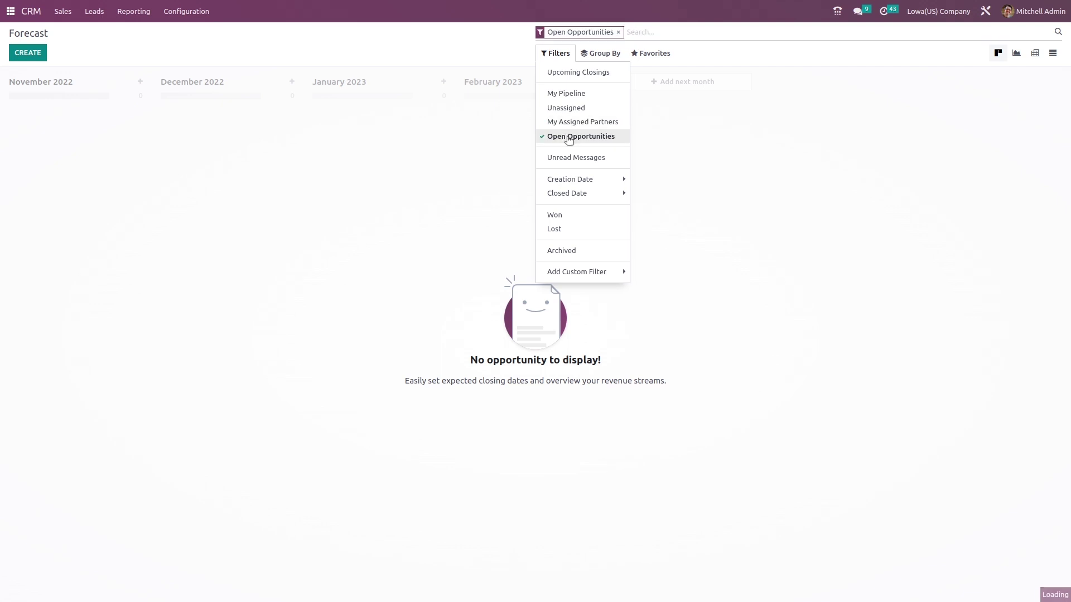
click(795, 160)
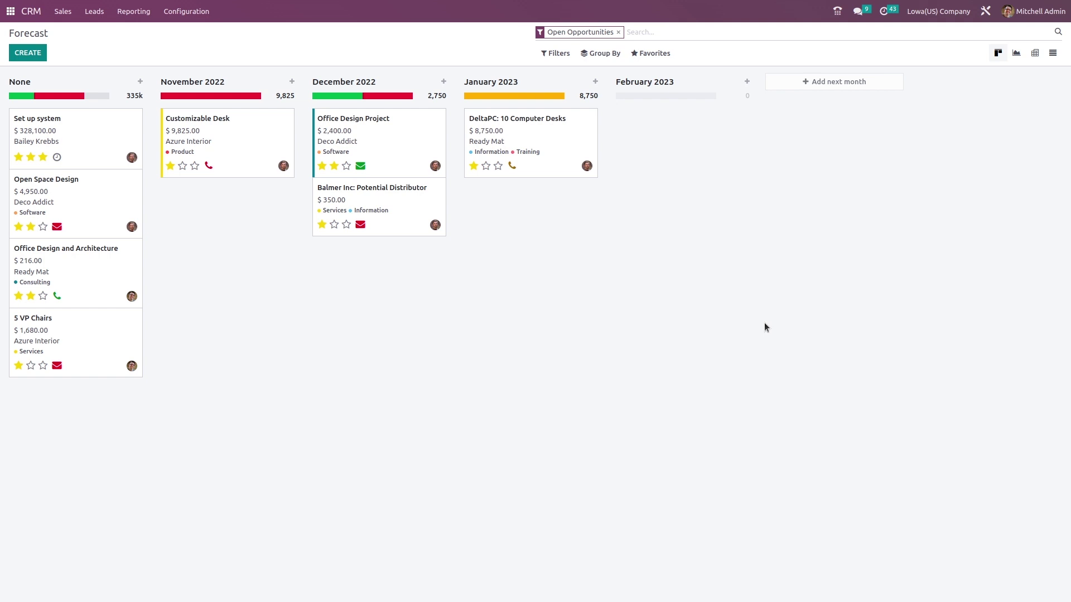
Mark the Set up system opportunity as Won and go back to the Forecast
click(68, 120)
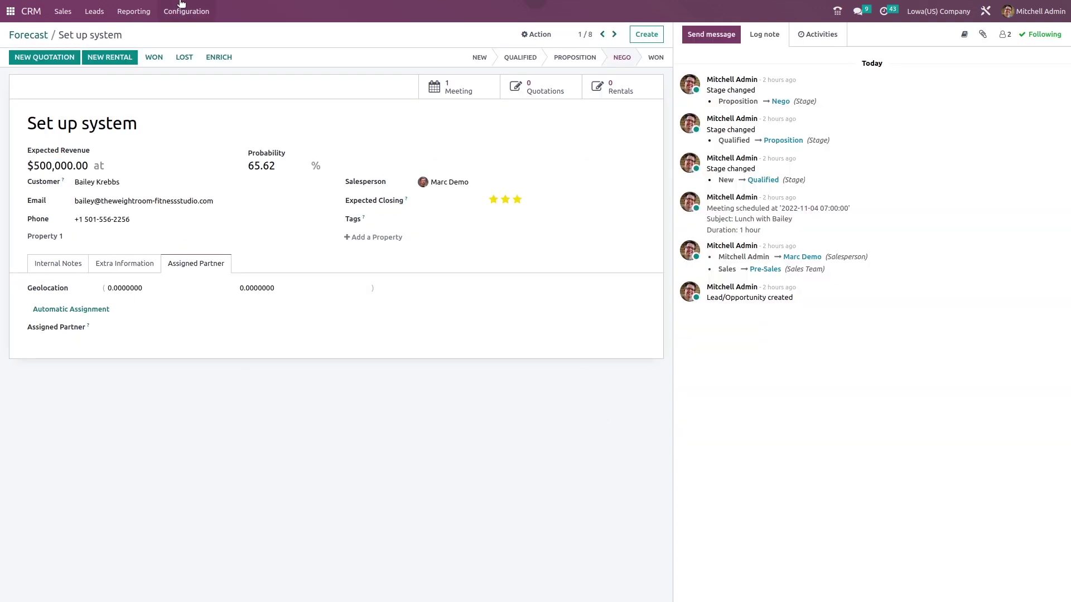
click(158, 58)
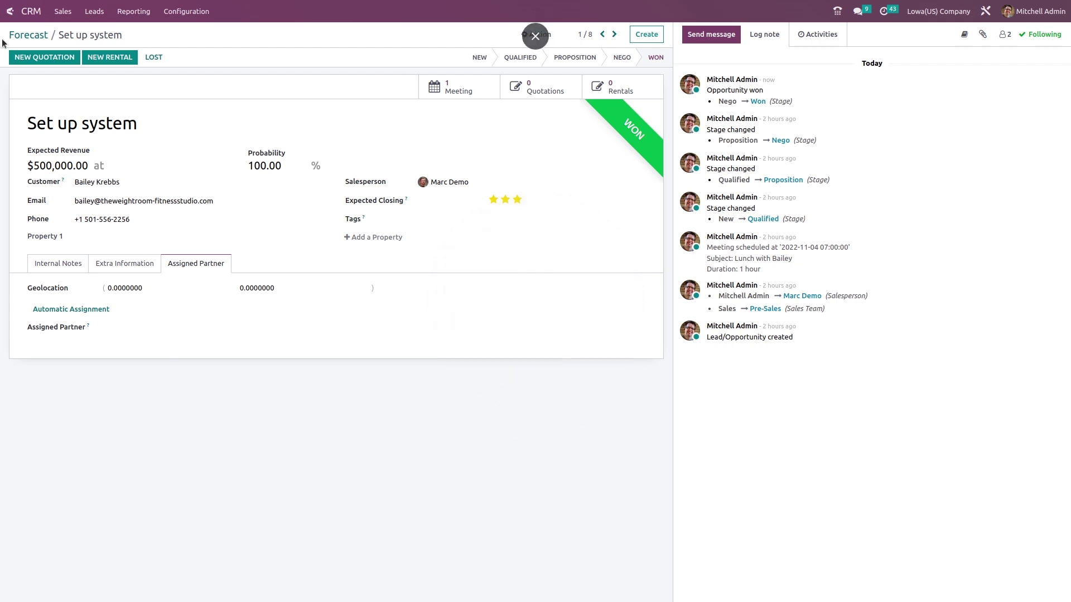
click(28, 36)
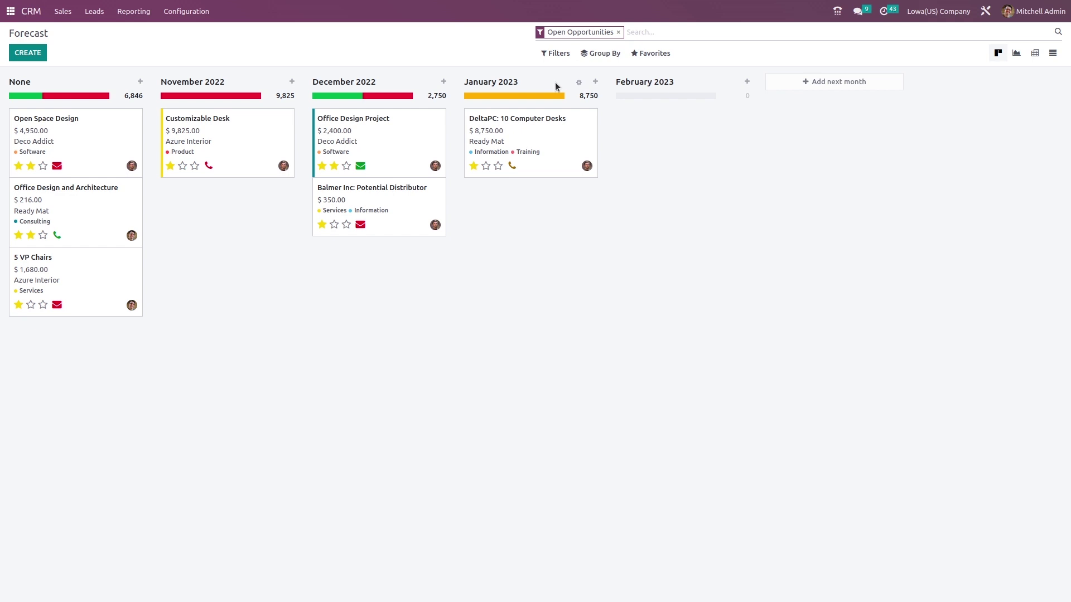
Remove the Open Opportunities filter, then try and remove the Unread Messages filter
click(618, 32)
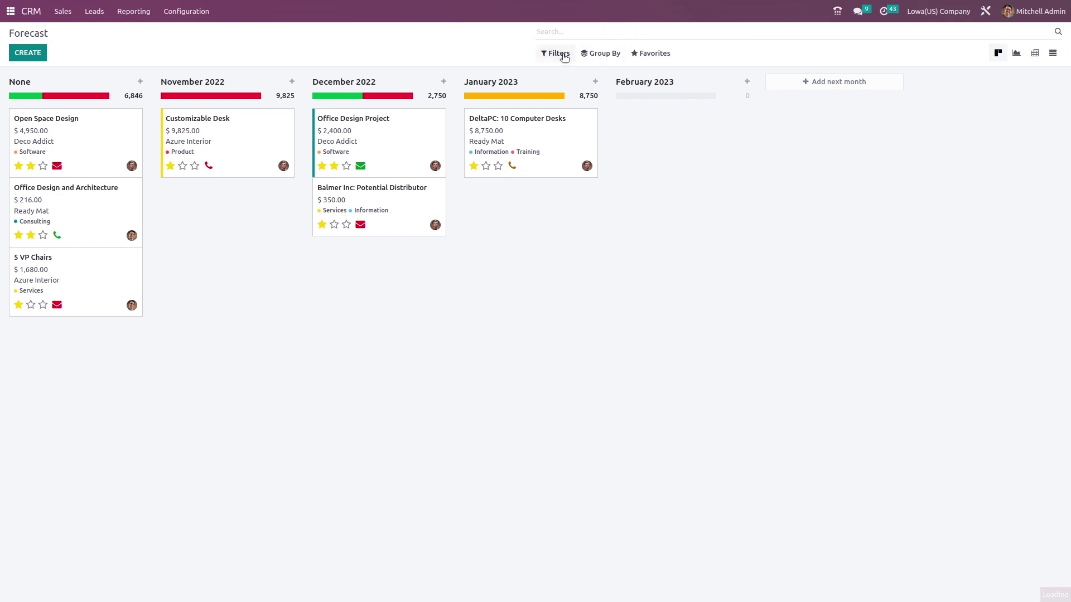
click(563, 53)
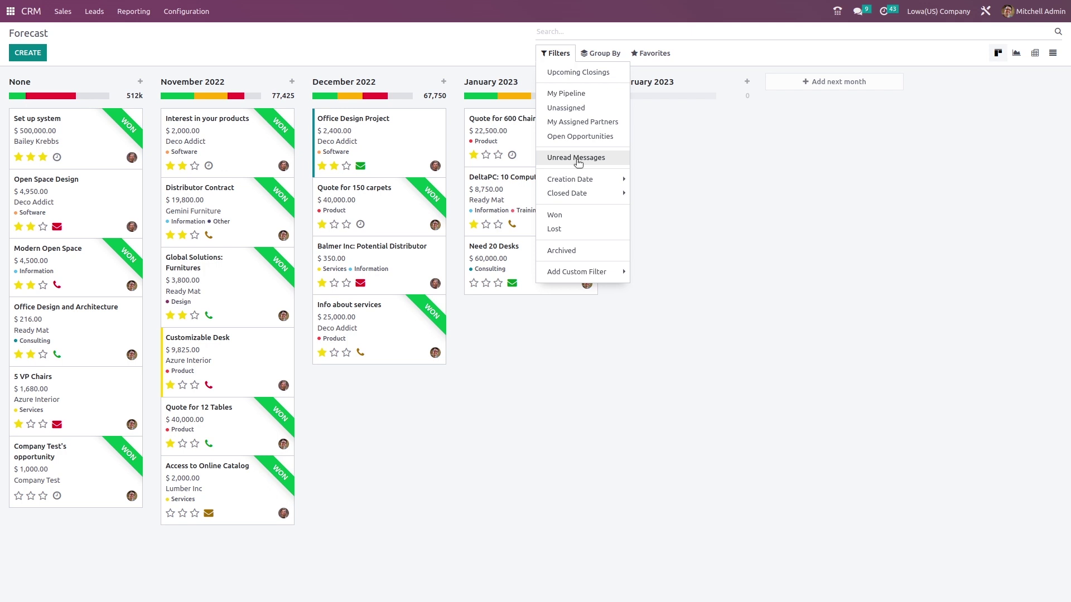
click(578, 158)
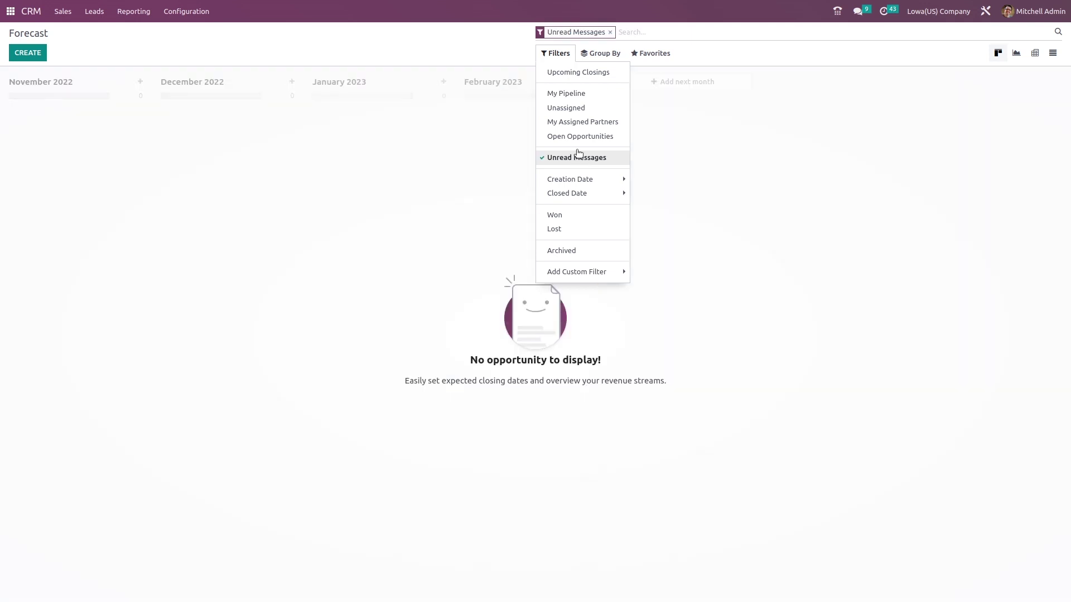
click(606, 38)
click(609, 32)
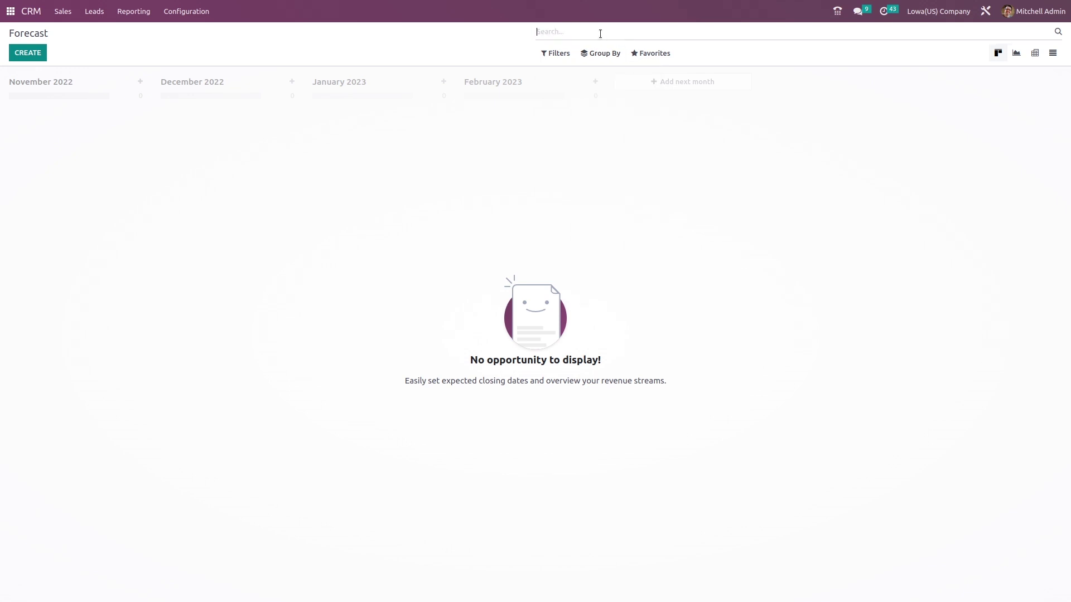
Try the Won, Lost and Archived filters one by one, removing each afterwards
click(556, 53)
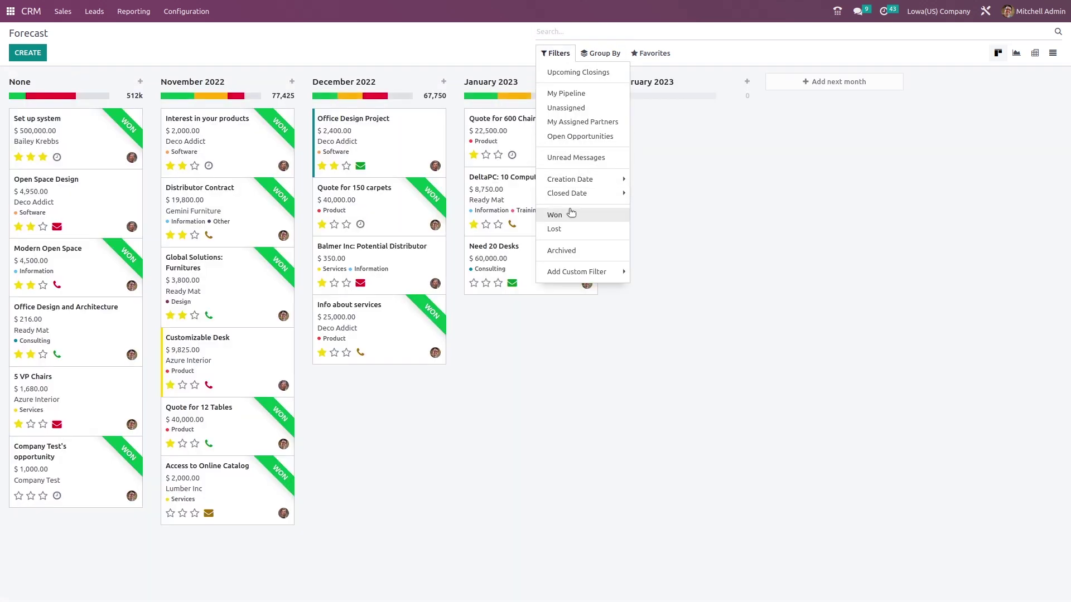
click(577, 180)
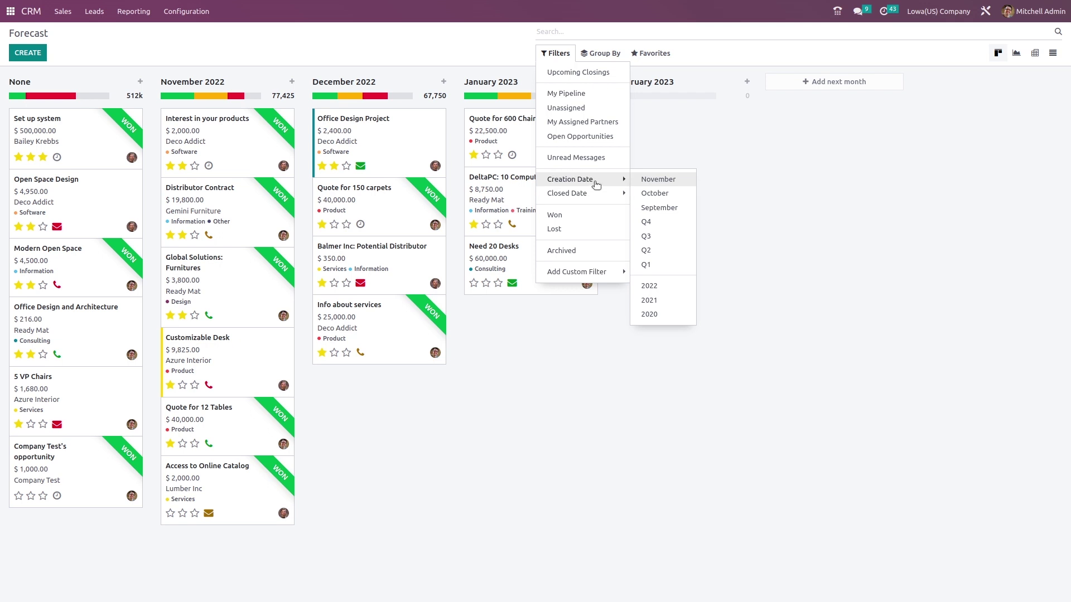
click(591, 195)
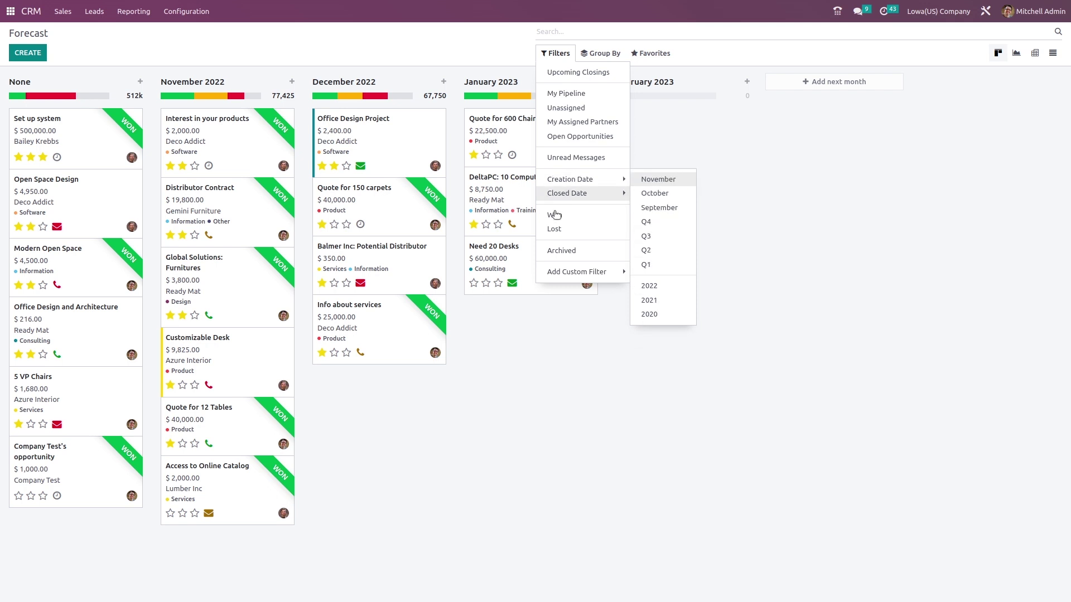
click(555, 215)
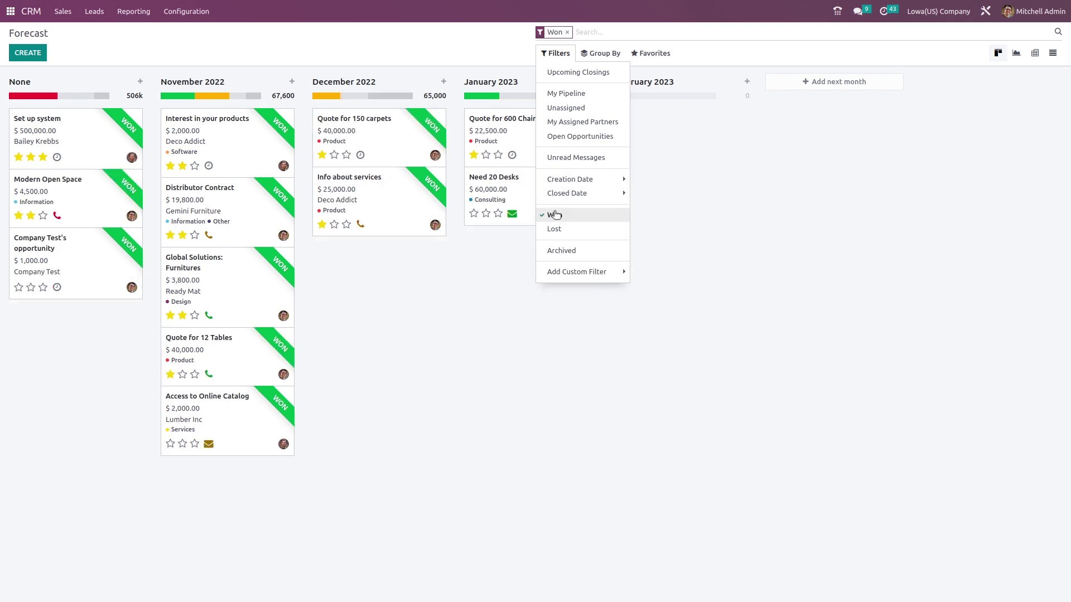
click(549, 196)
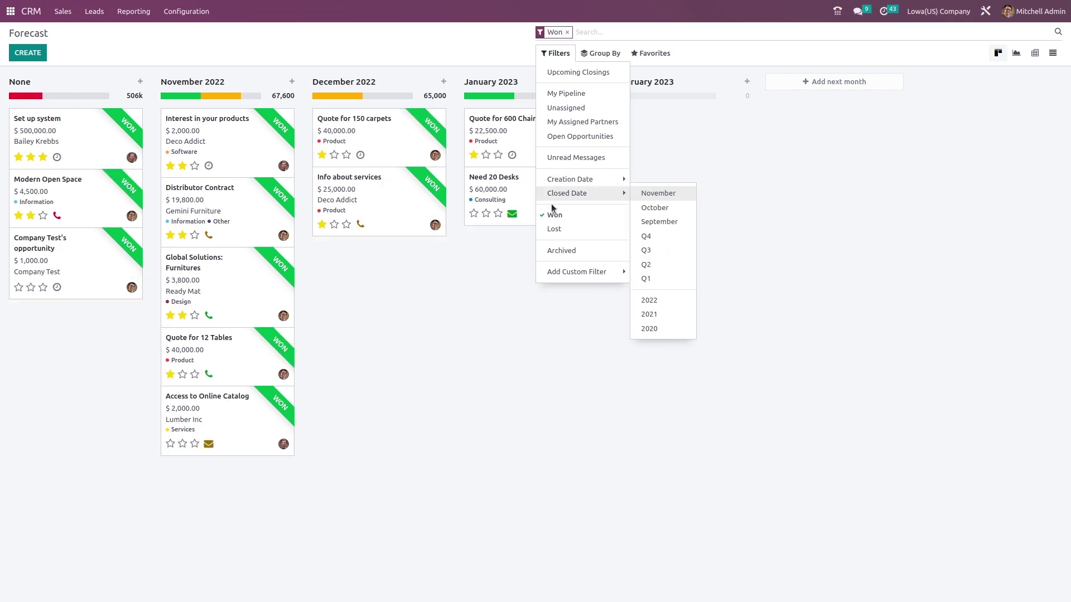
click(554, 215)
click(561, 228)
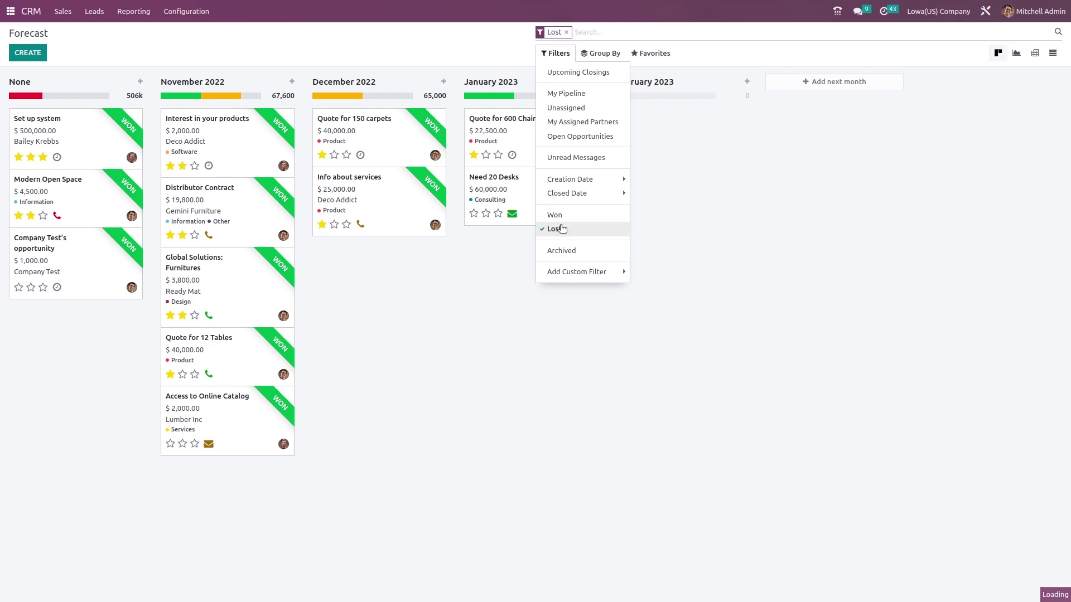
click(562, 228)
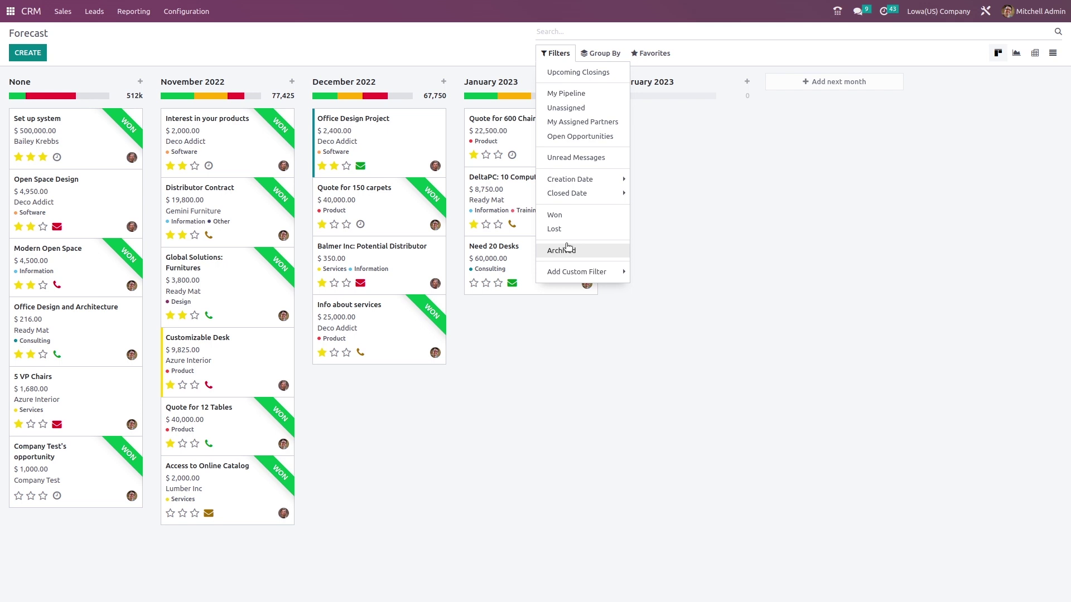
click(568, 246)
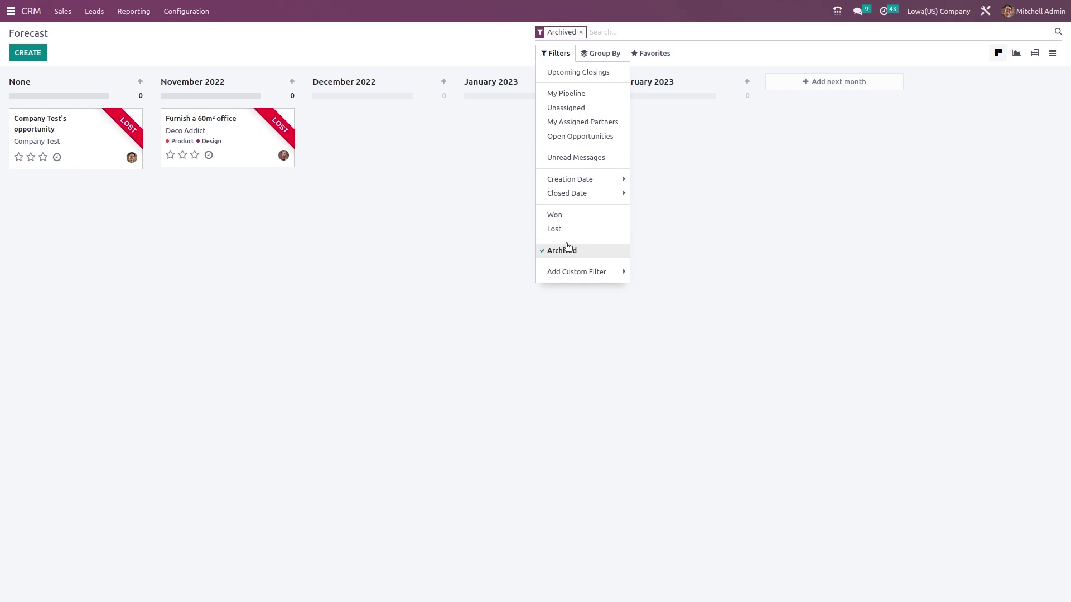
click(568, 248)
Look at the custom filter form, close it, and bring up the Group By options
click(576, 271)
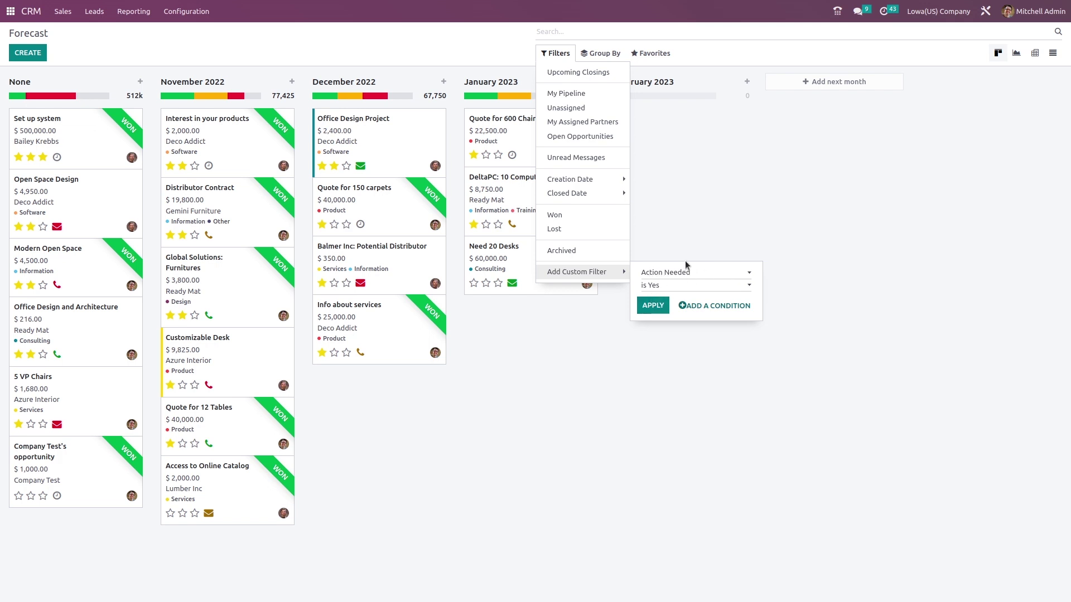
click(647, 335)
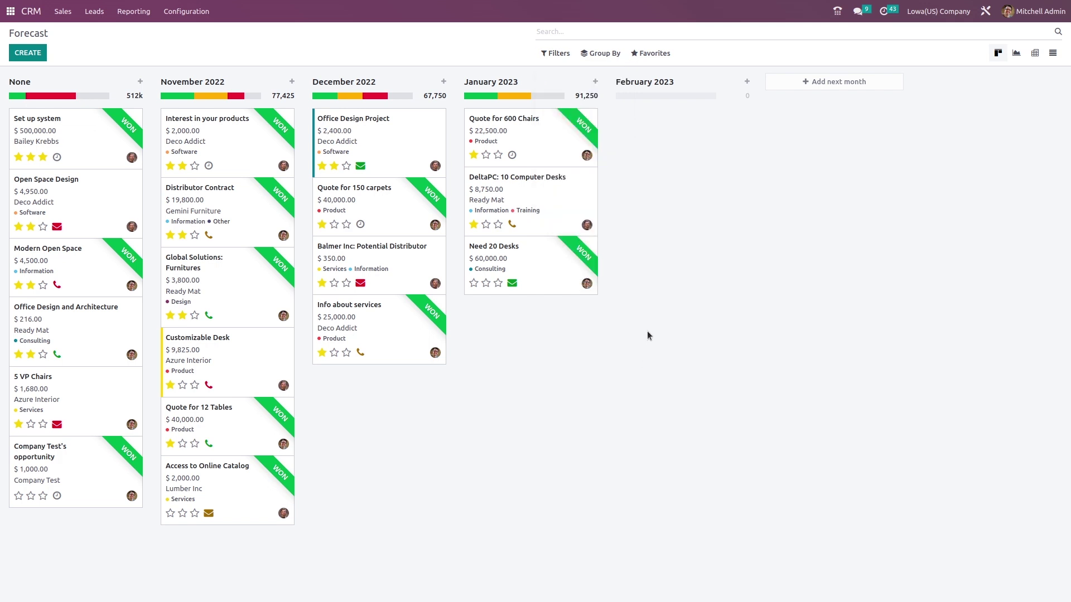
click(612, 55)
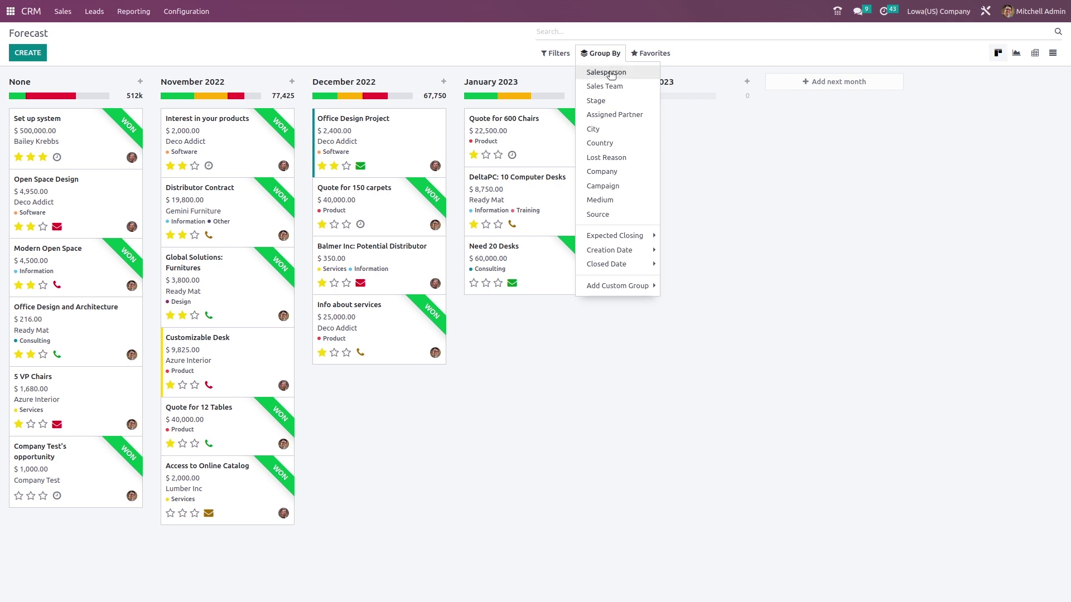
Group the Forecast board by Salesperson, then remove that grouping
click(611, 73)
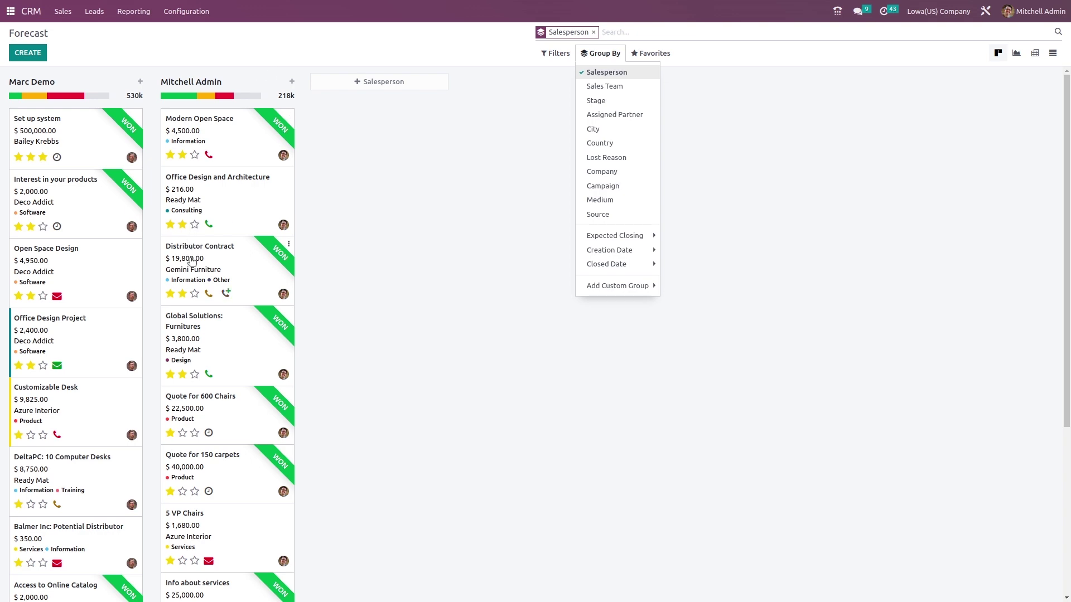
scroll(180, 296, down, 3)
scroll(184, 293, up, 5)
right_click(196, 287)
click(410, 248)
click(409, 249)
click(593, 48)
click(594, 51)
Try Sales Team, Stage and Assigned Partner groupings in turn, removing each
click(600, 53)
click(606, 72)
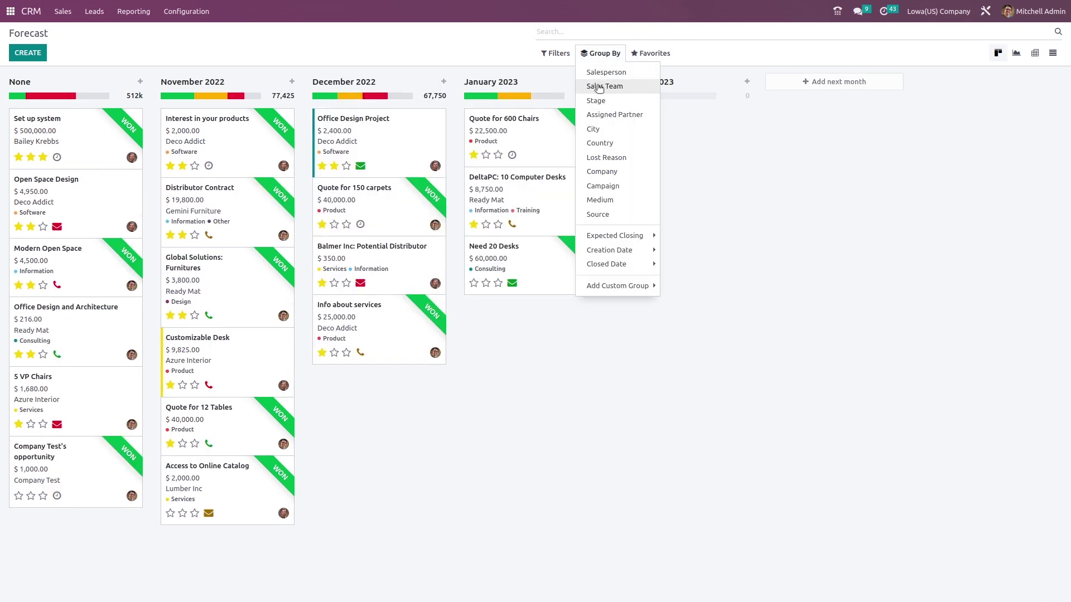
click(598, 86)
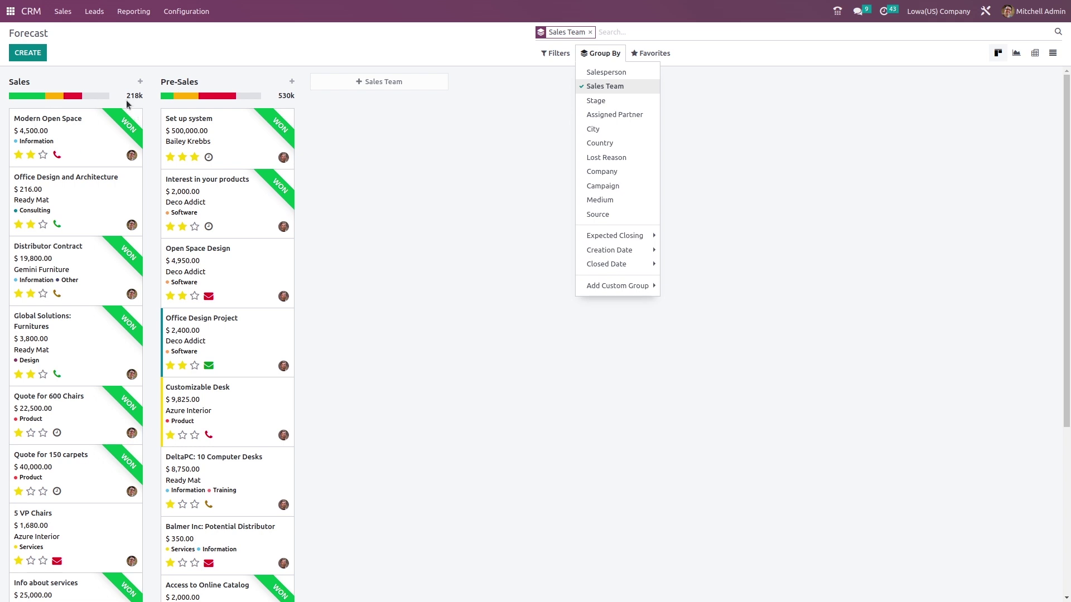
click(595, 100)
click(595, 91)
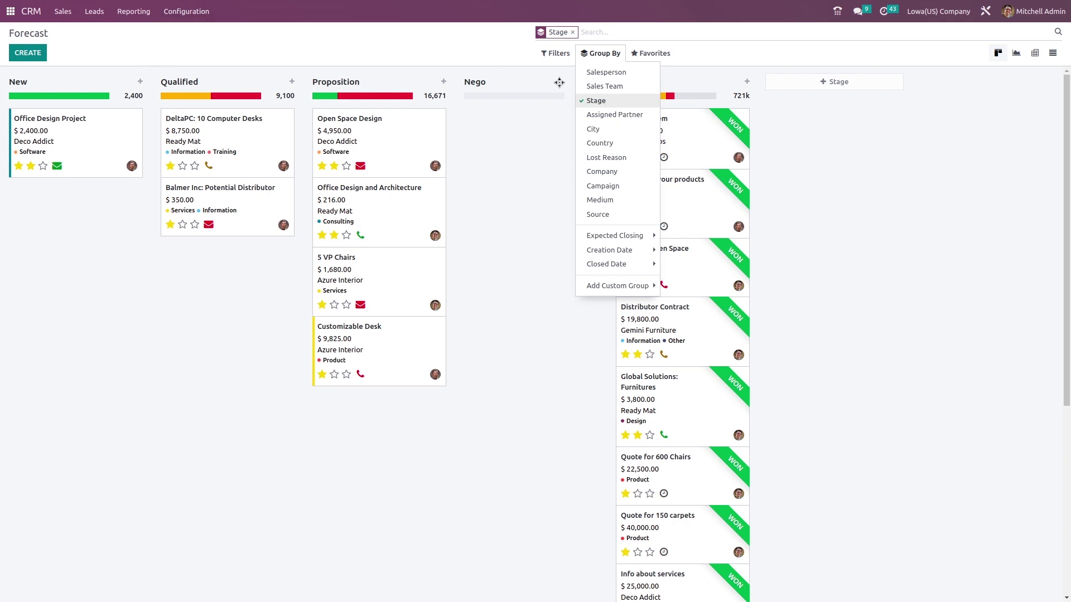
click(650, 53)
click(671, 164)
mouse_move(583, 56)
click(604, 116)
click(596, 100)
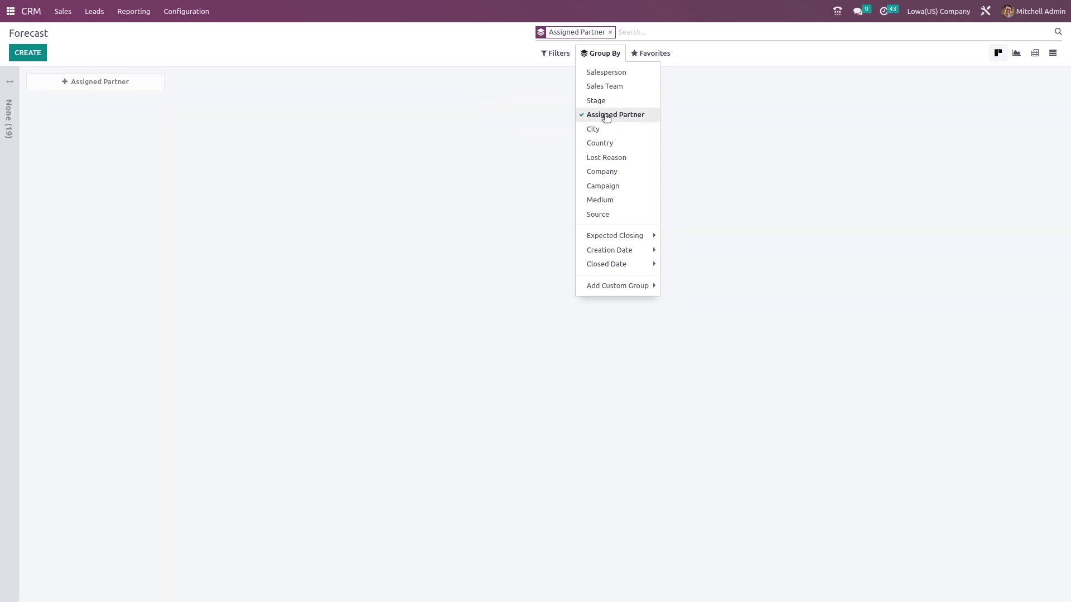
click(605, 115)
Group the board by City, then replace it with a Country grouping
click(607, 129)
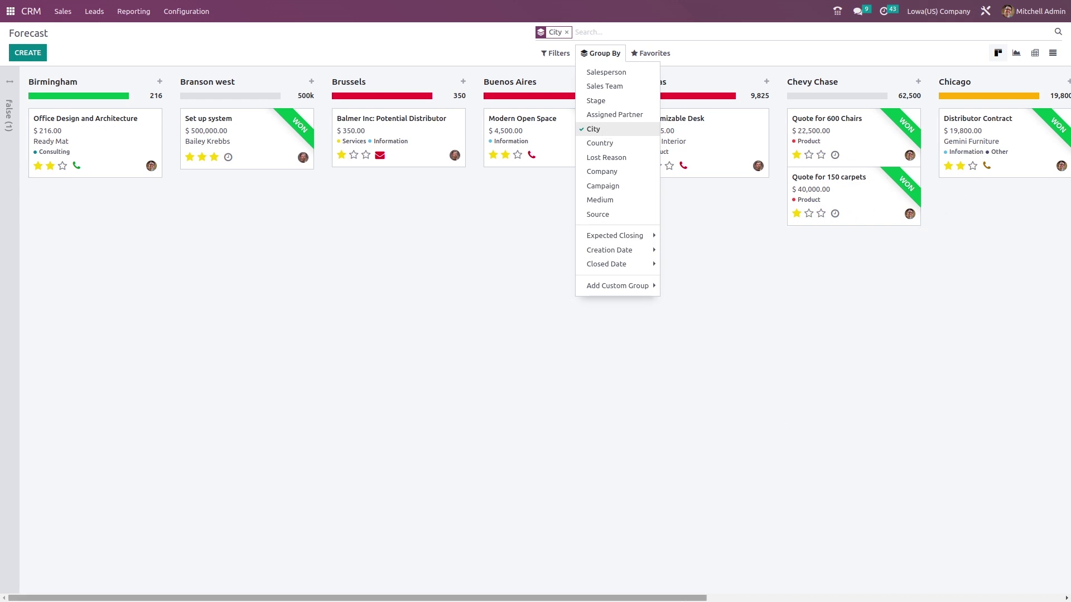
mouse_move(572, 597)
mouse_down()
mouse_move(937, 581)
mouse_move(564, 577)
mouse_up()
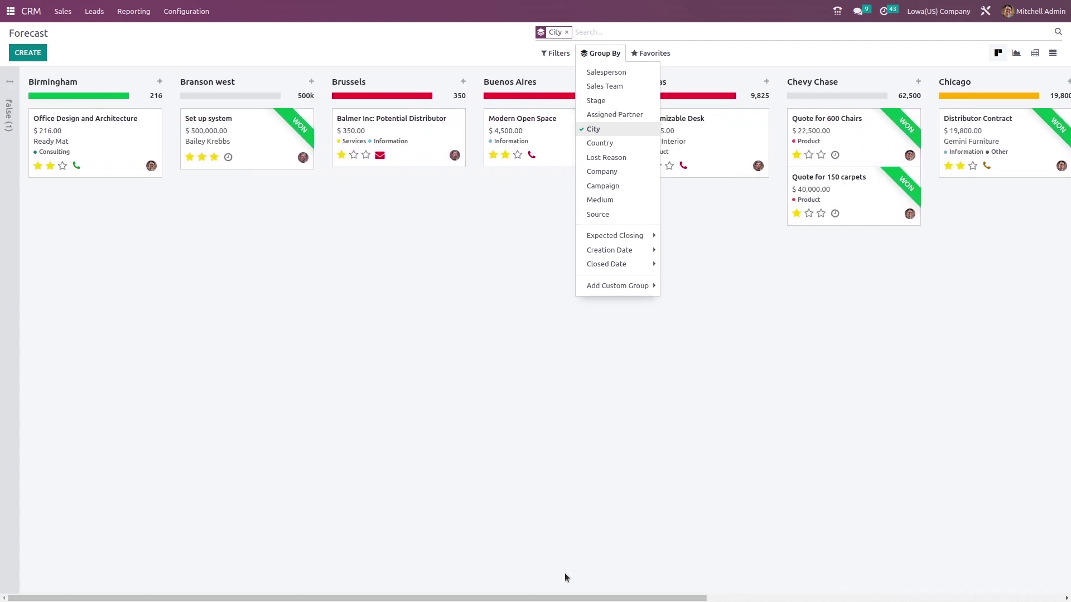
click(623, 143)
click(623, 133)
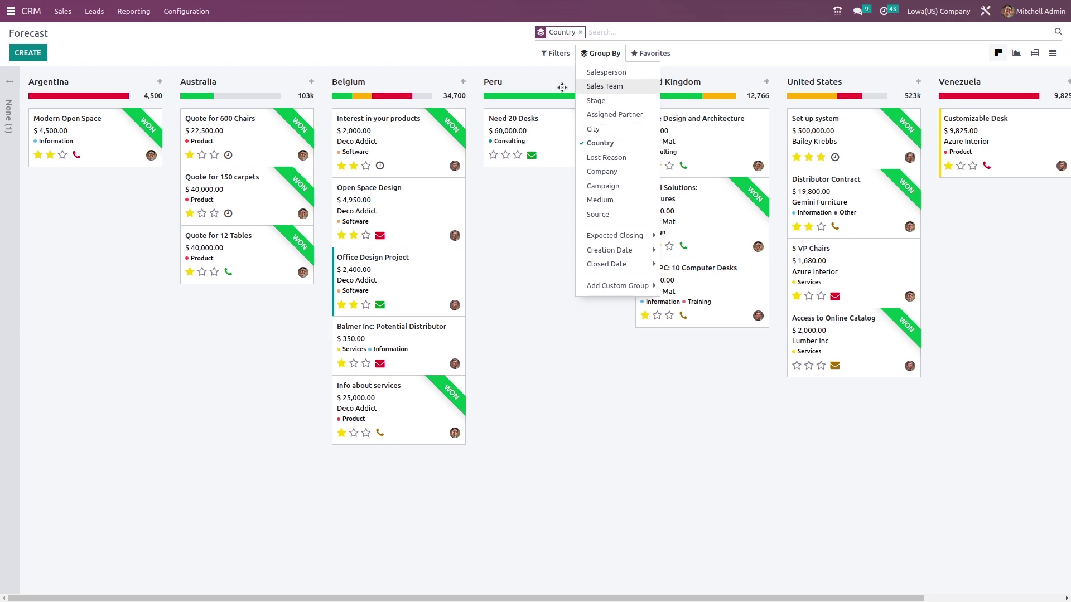
click(614, 235)
drag(712, 594, 633, 568)
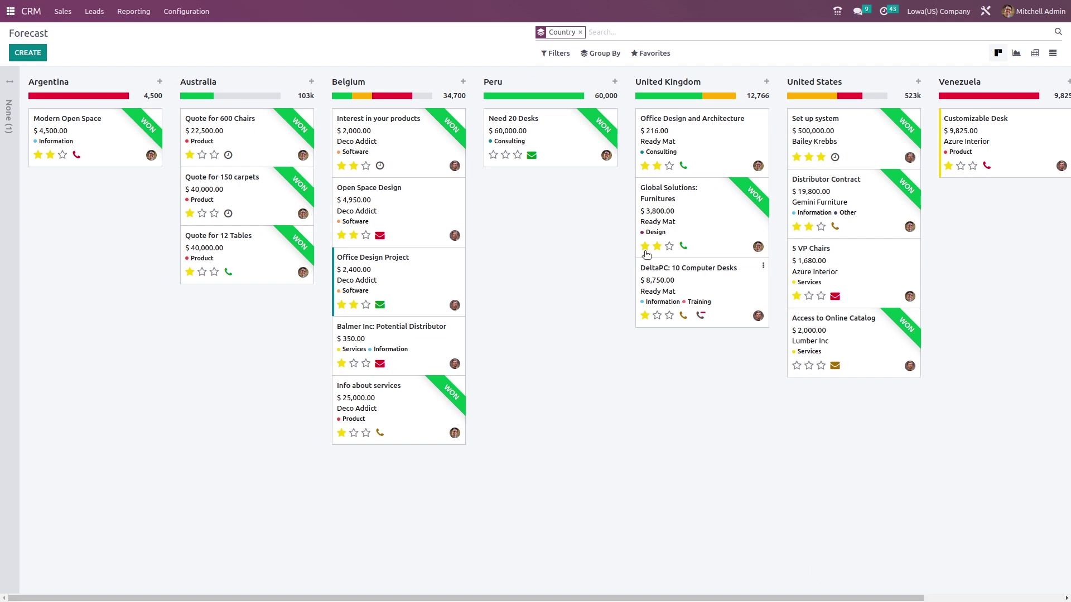
click(607, 56)
Try Lost Reason, Company, Campaign and Medium groupings, ending grouped by Source only
click(600, 143)
click(619, 156)
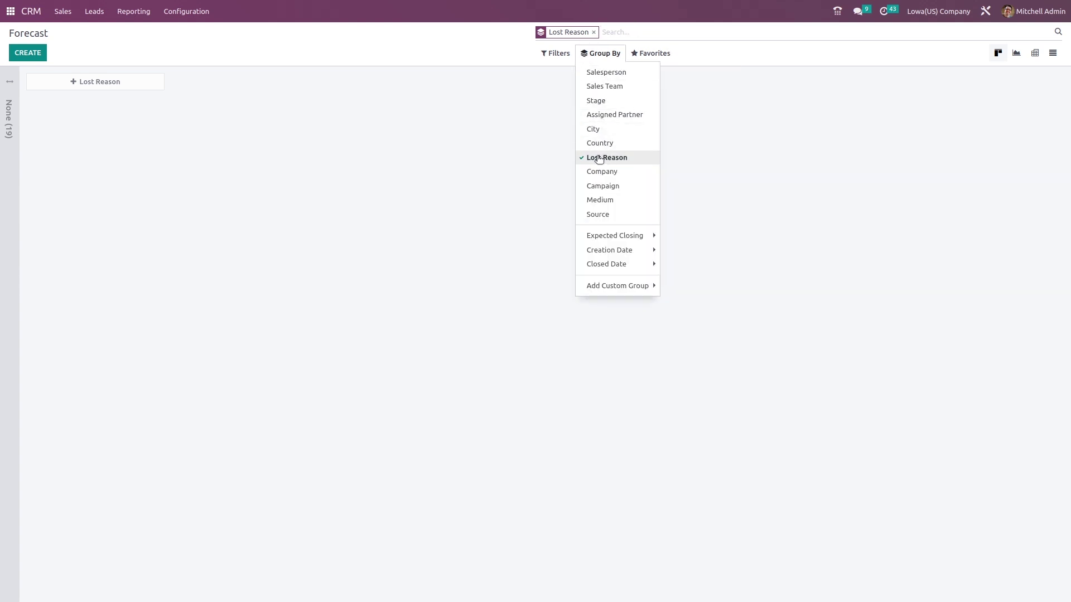
click(607, 173)
click(605, 160)
click(606, 188)
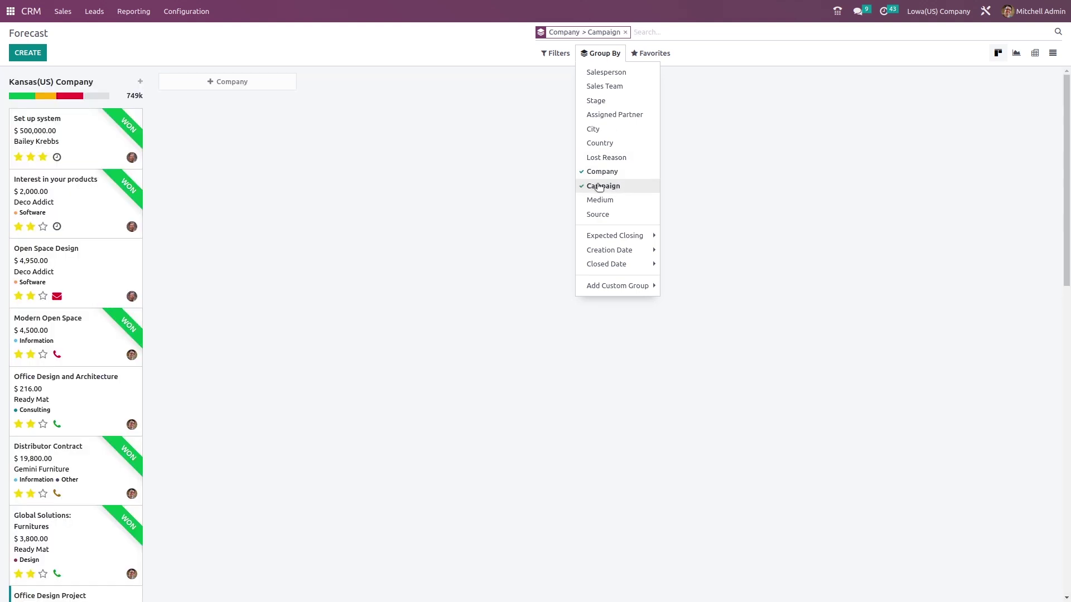
click(595, 178)
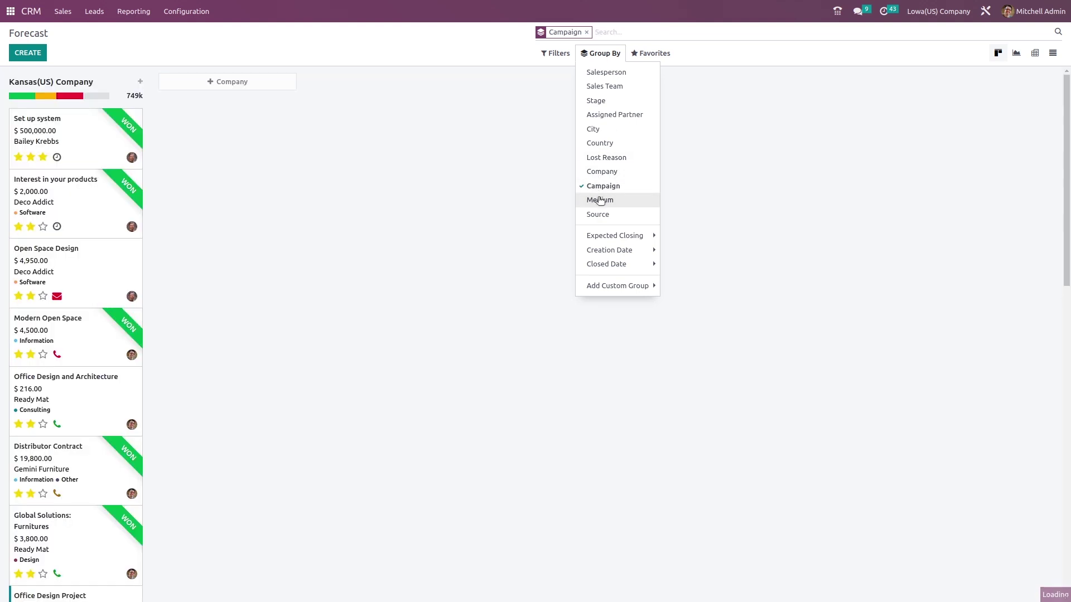
click(600, 201)
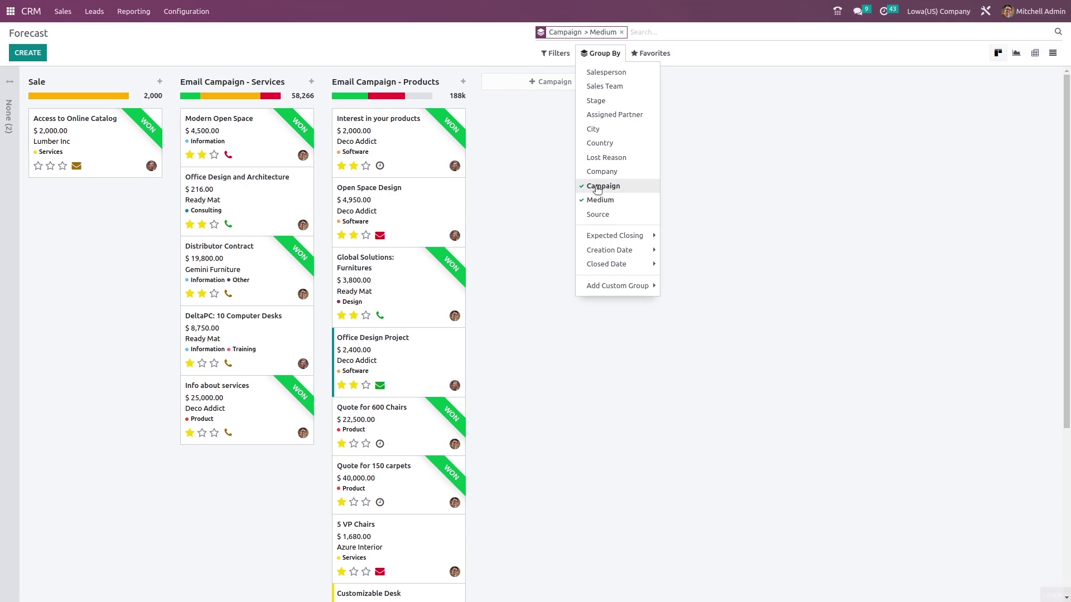
click(598, 215)
click(602, 186)
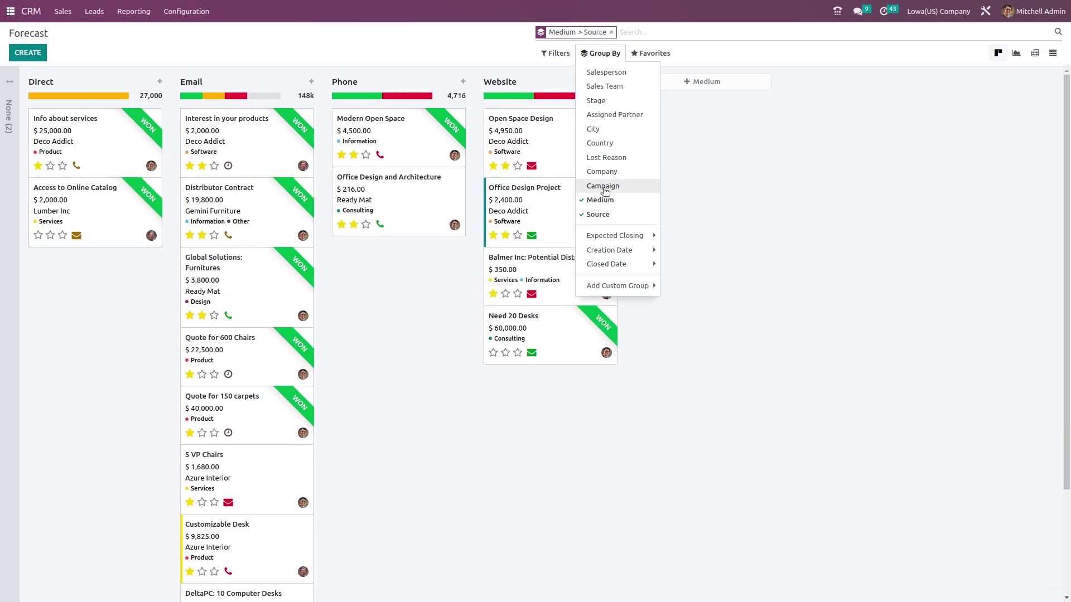
click(600, 199)
Browse the creation, closed and expected closing date periods, then view the Add Custom Group form
click(609, 250)
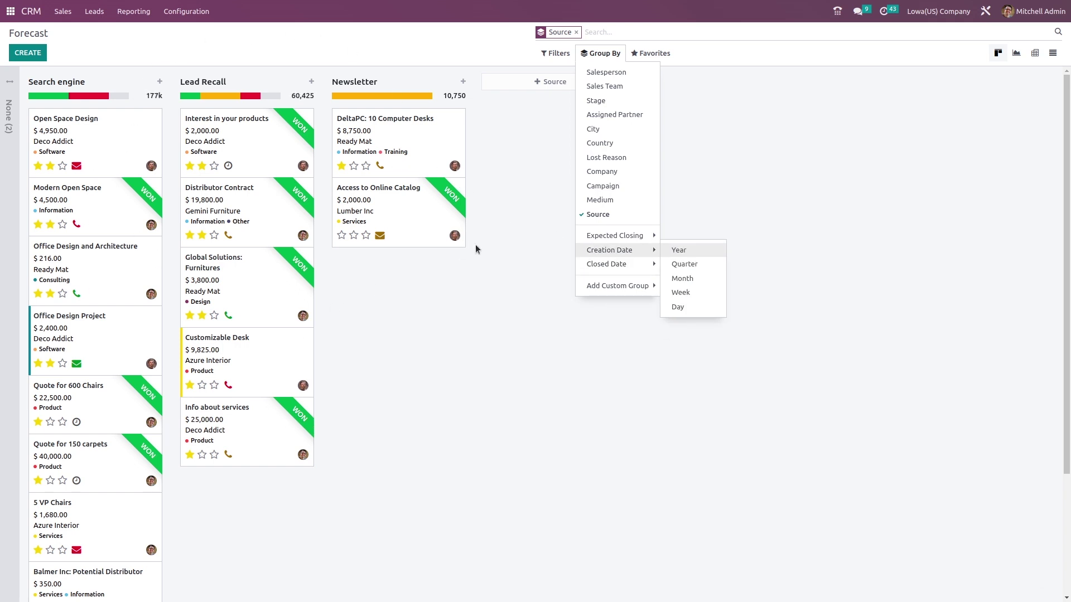
click(629, 263)
click(596, 250)
click(597, 236)
click(596, 250)
click(597, 235)
click(633, 267)
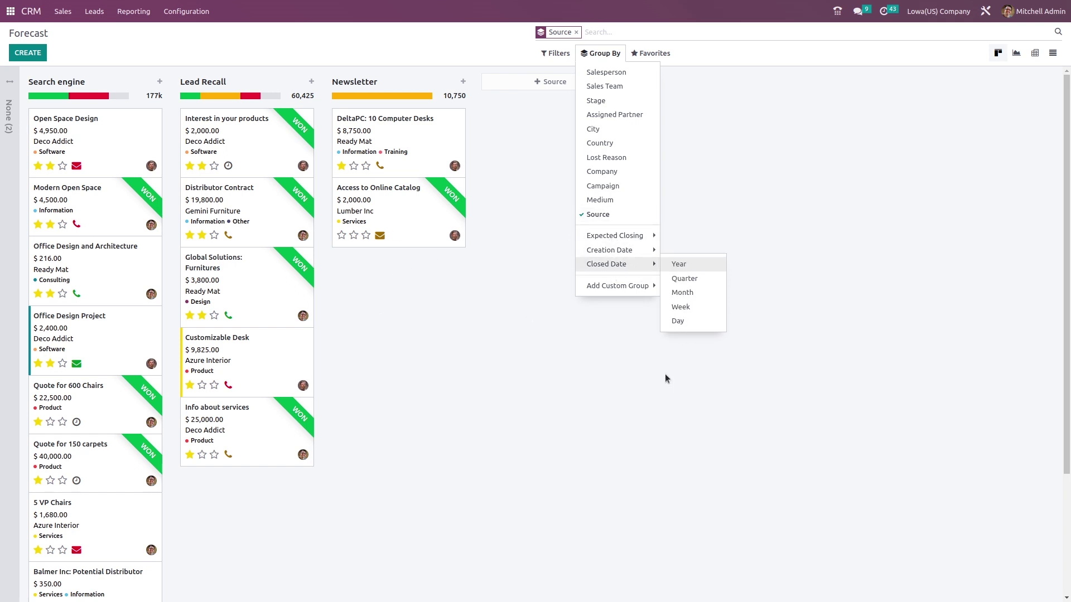
click(630, 334)
click(614, 65)
click(624, 282)
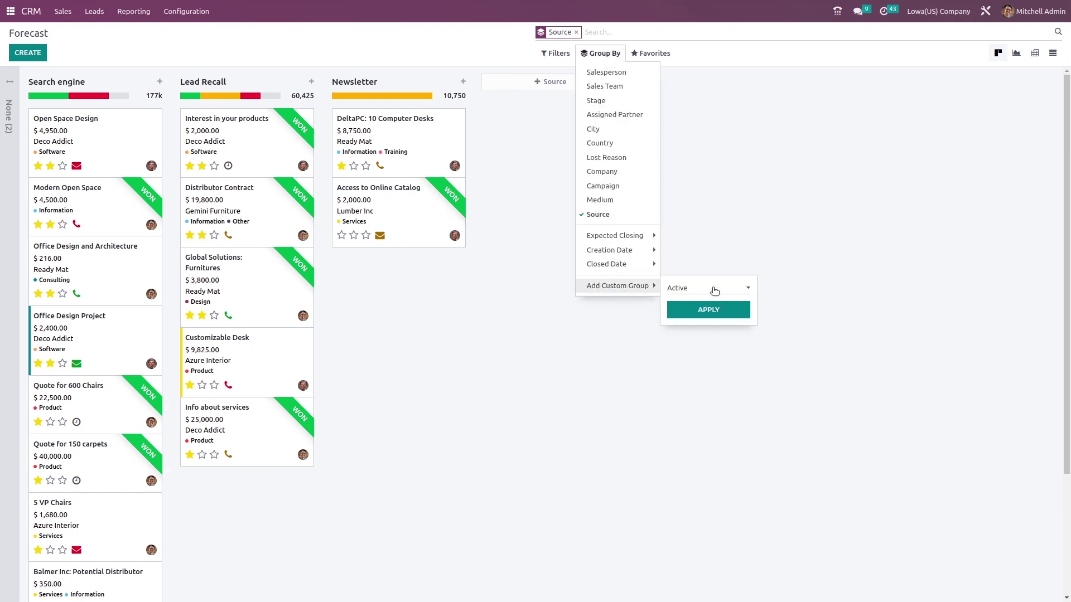
click(674, 333)
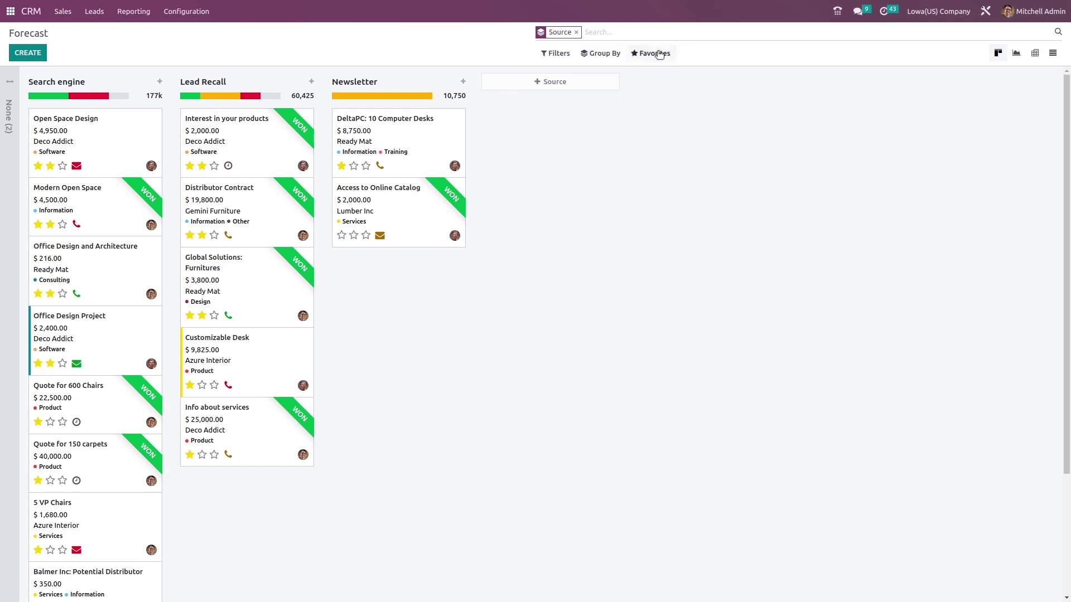
Drop the Source grouping and inspect Favorites' Save current search options without saving
click(577, 32)
click(656, 55)
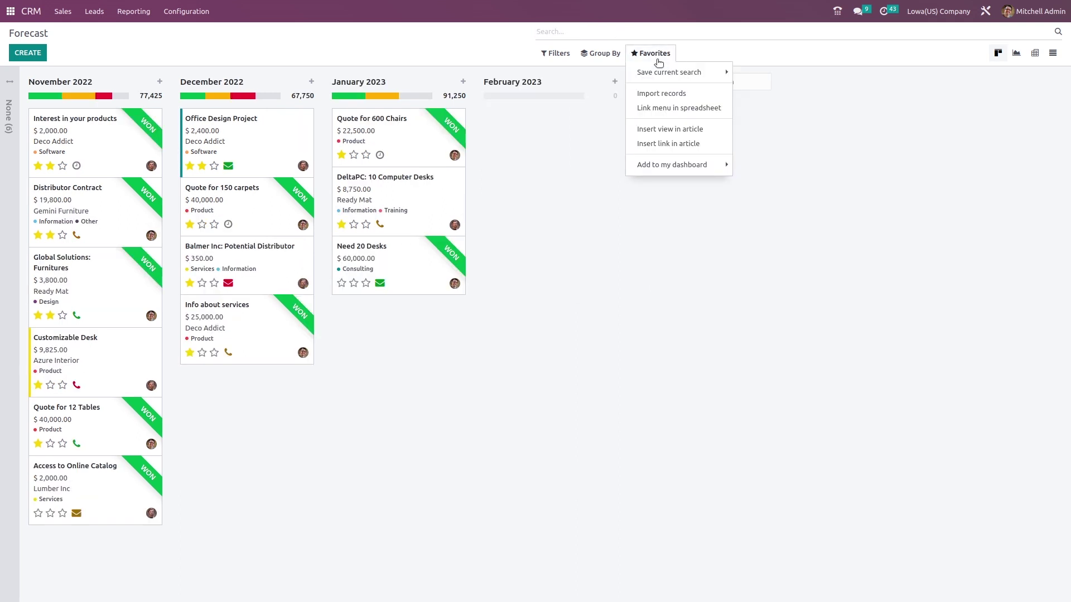
click(664, 72)
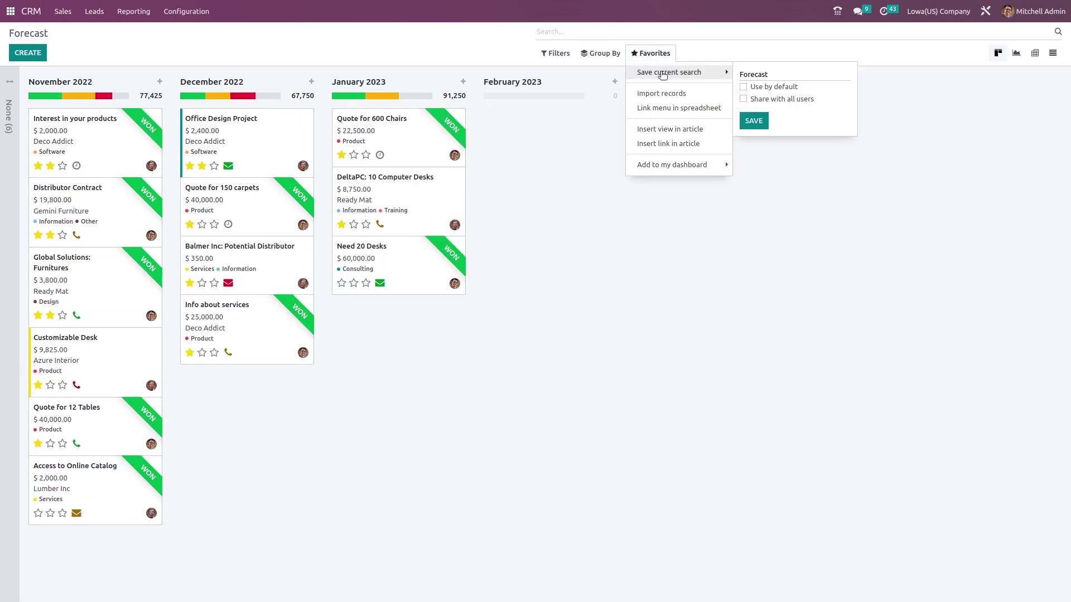
click(601, 54)
click(661, 56)
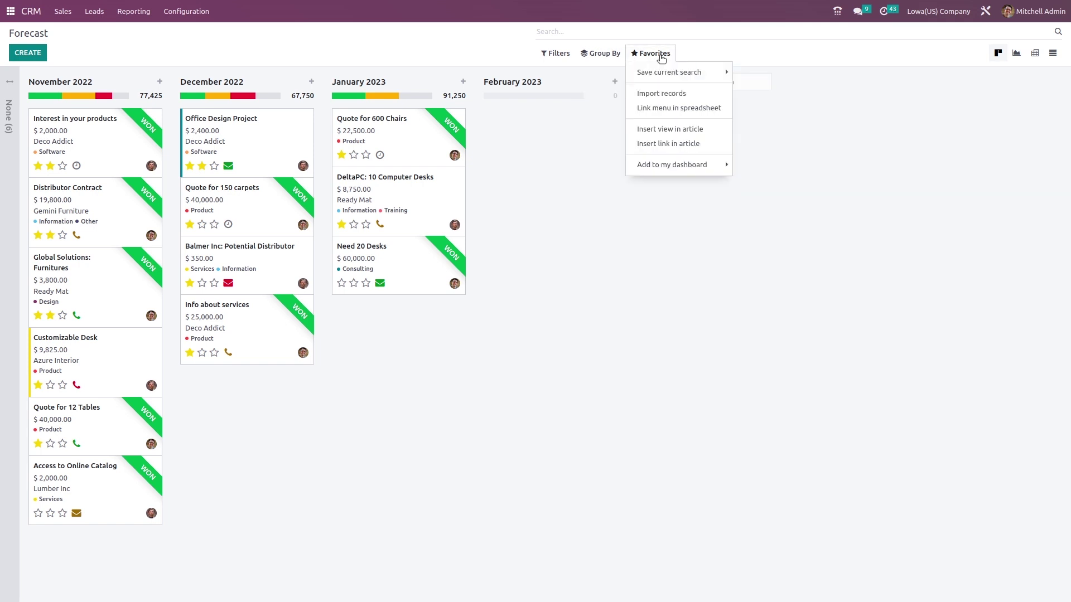
click(697, 75)
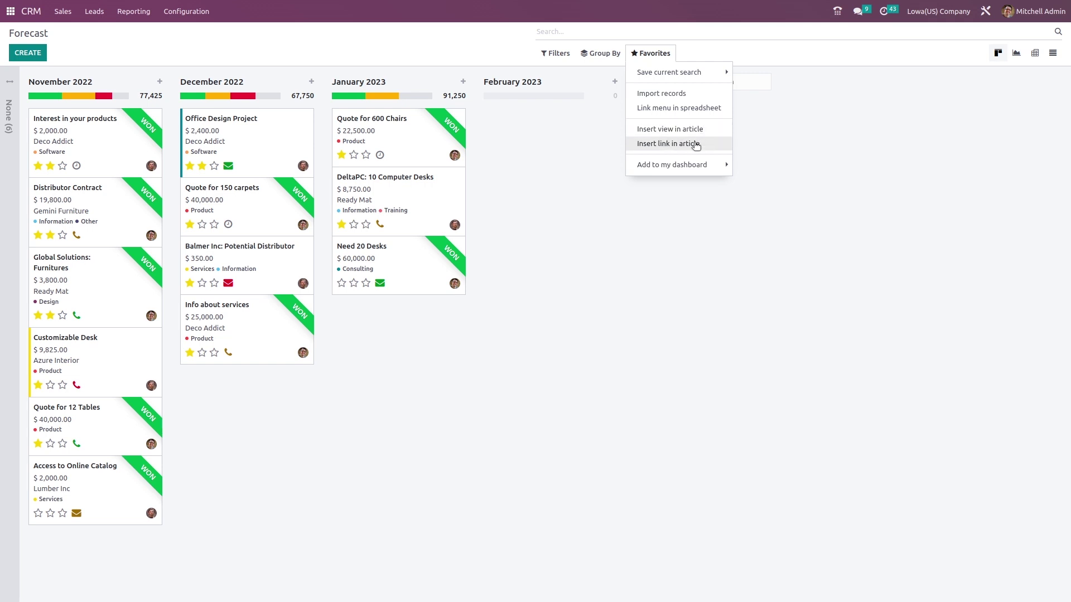
mouse_move(670, 72)
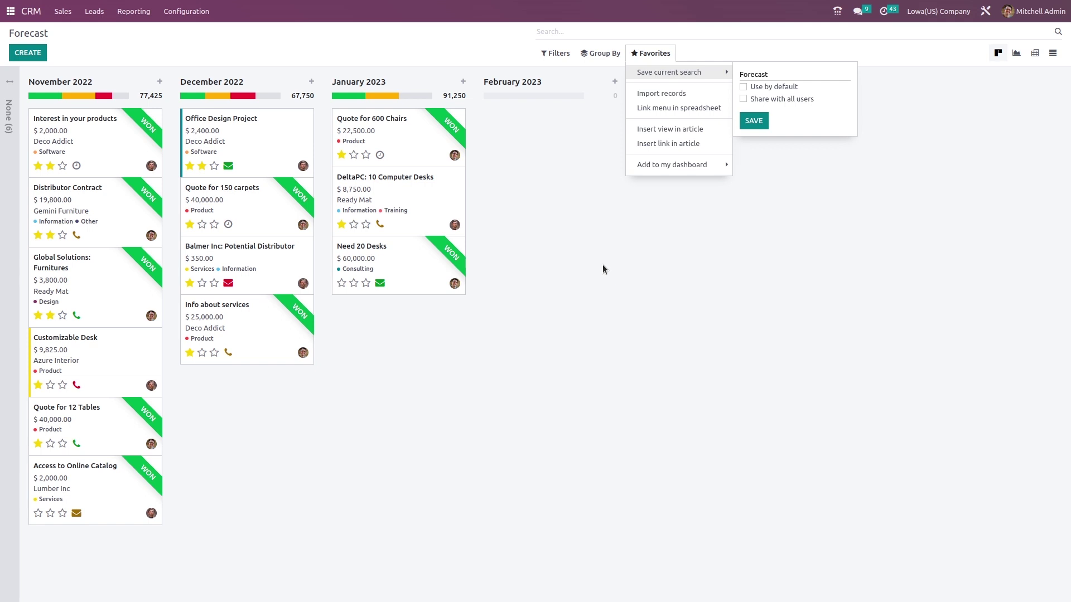
click(601, 252)
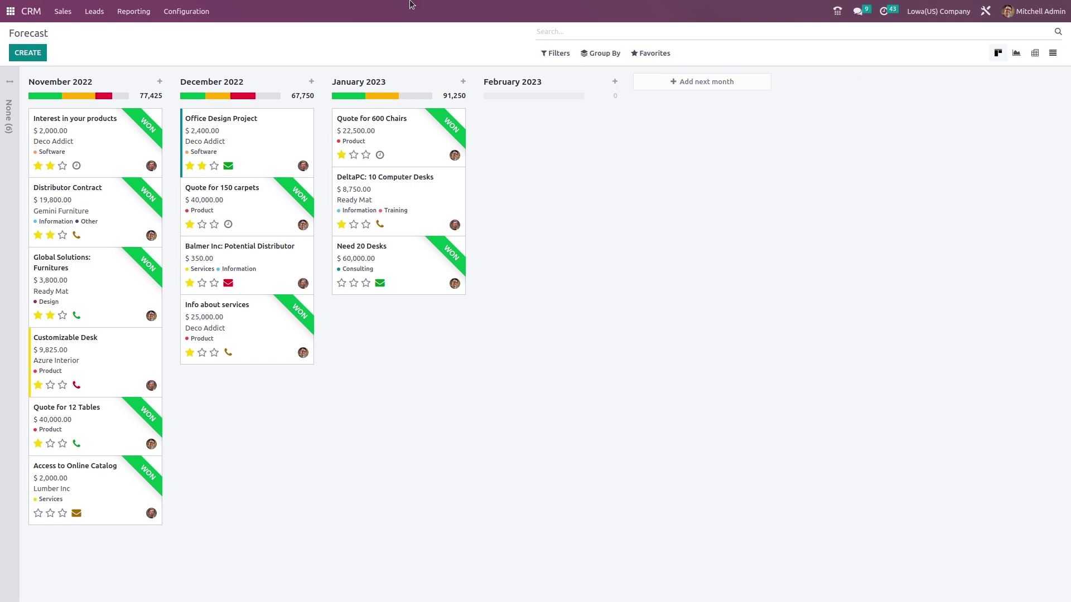
Chart the Forecast via line, then pie, showing prorated revenue by closing month
click(1017, 54)
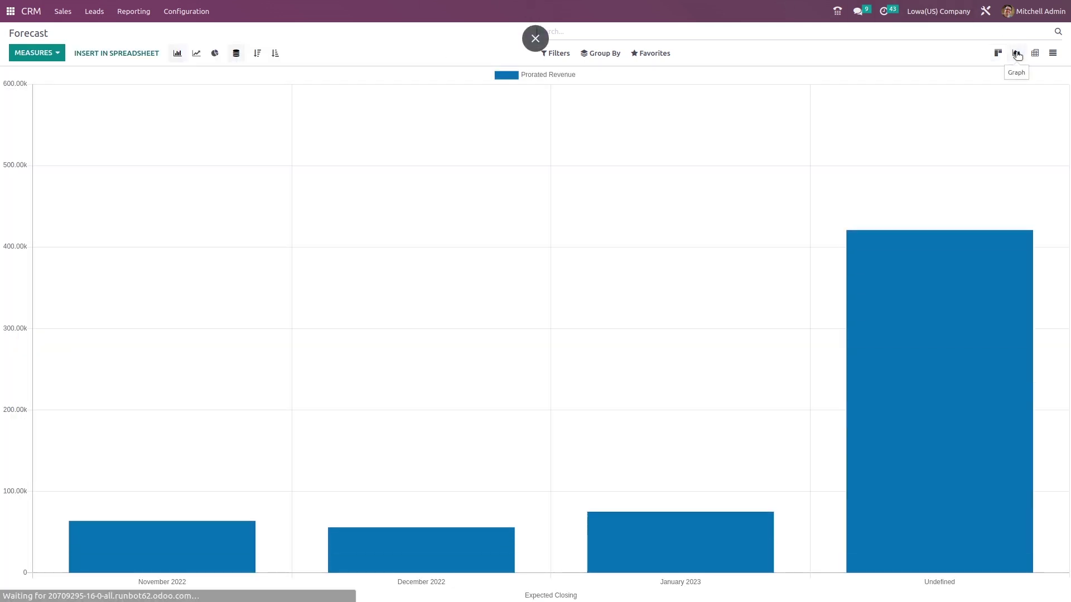
click(198, 53)
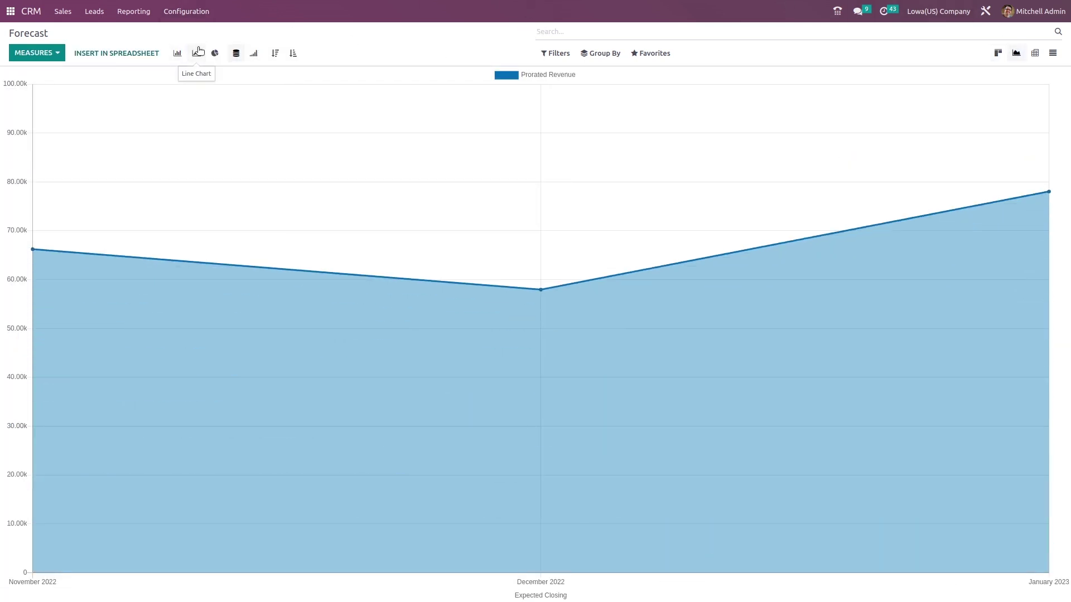
click(215, 53)
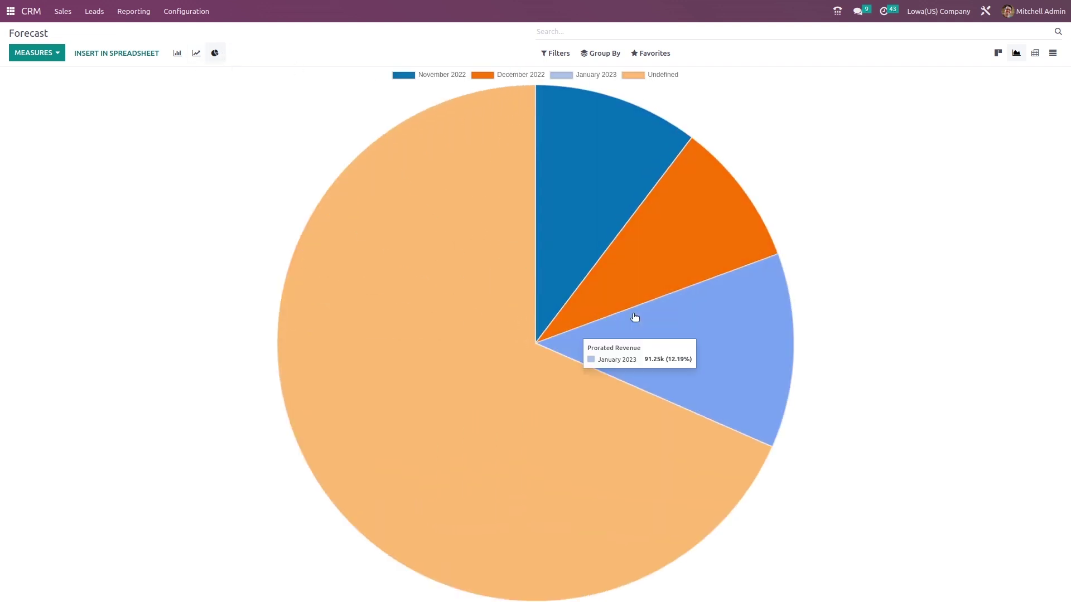
Choose to insert the current Forecast pie chart view into a Knowledge article
click(645, 60)
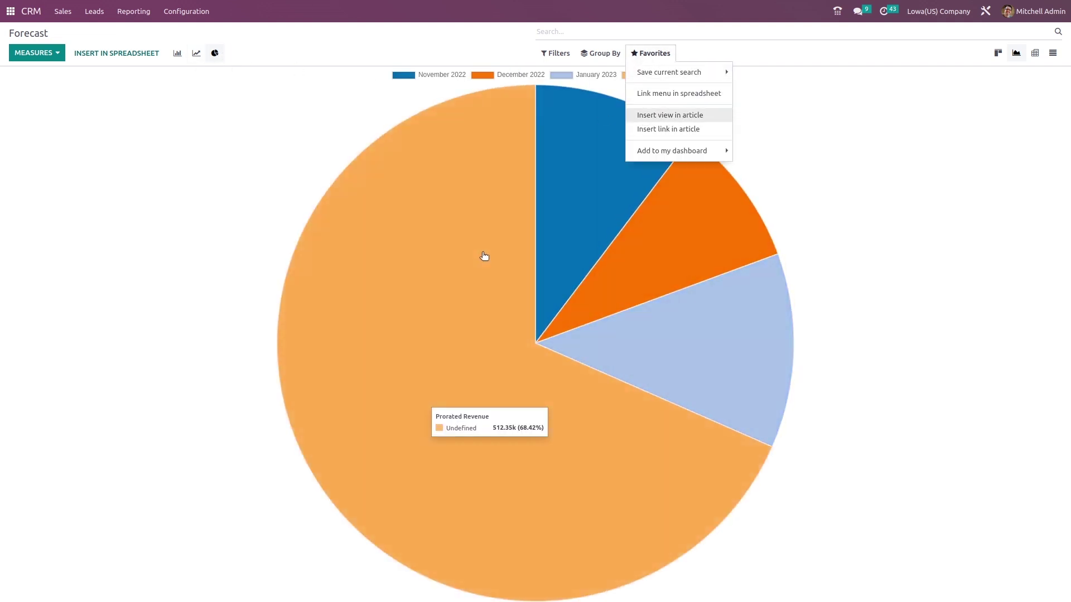
click(650, 72)
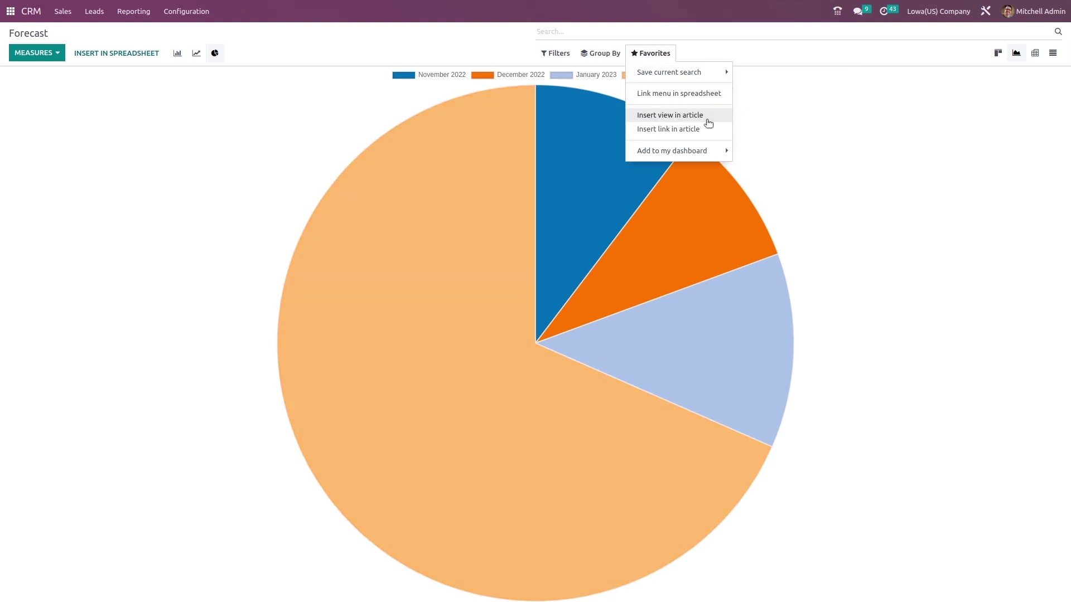
click(707, 122)
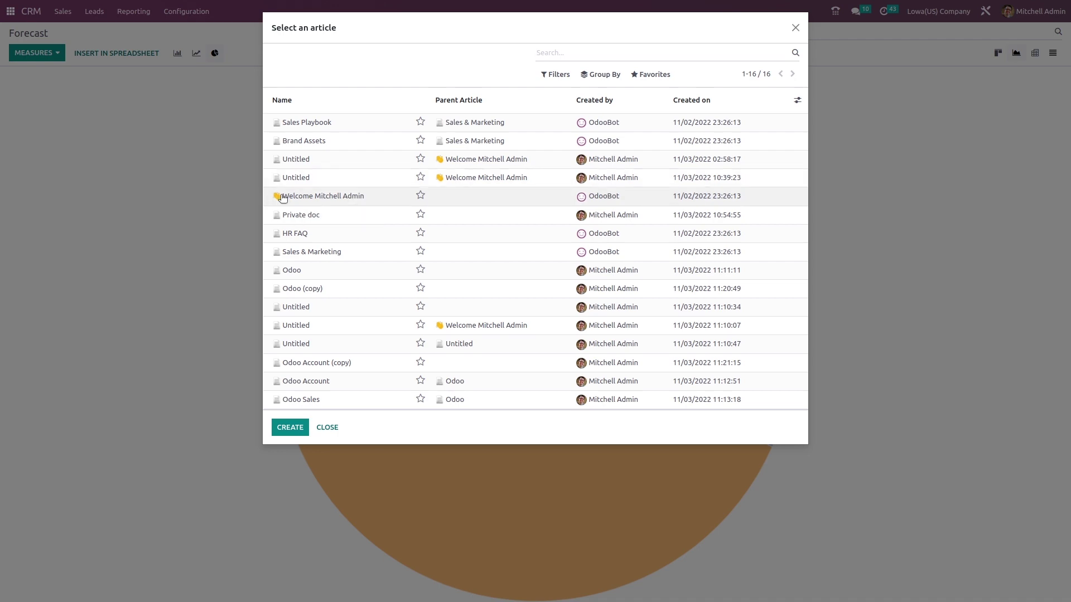
Embed the Forecast chart in the Welcome article and scroll down to it
click(333, 196)
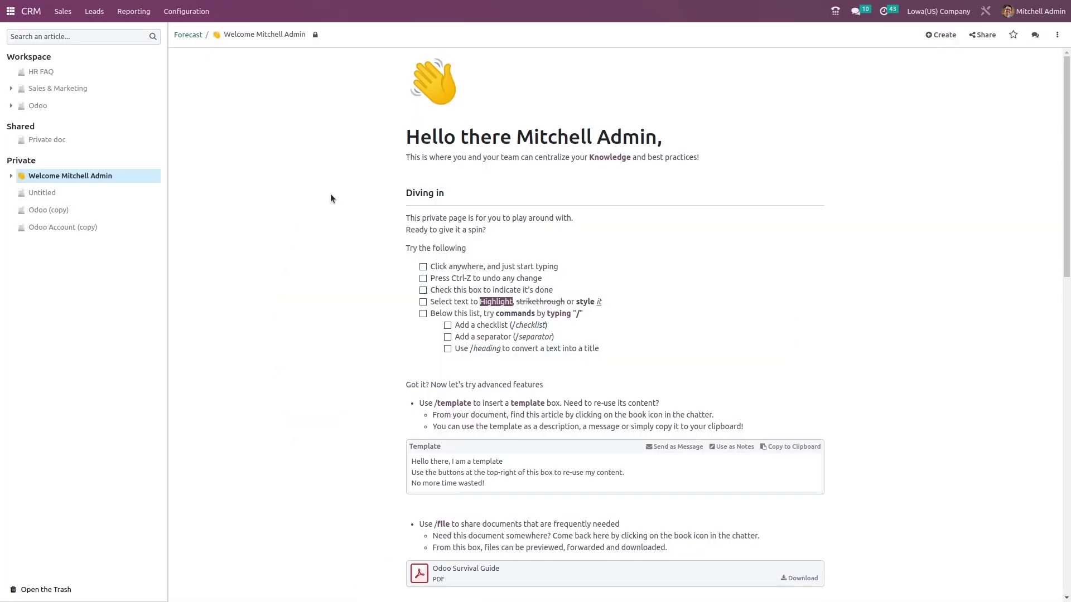
scroll(628, 189, down, 15)
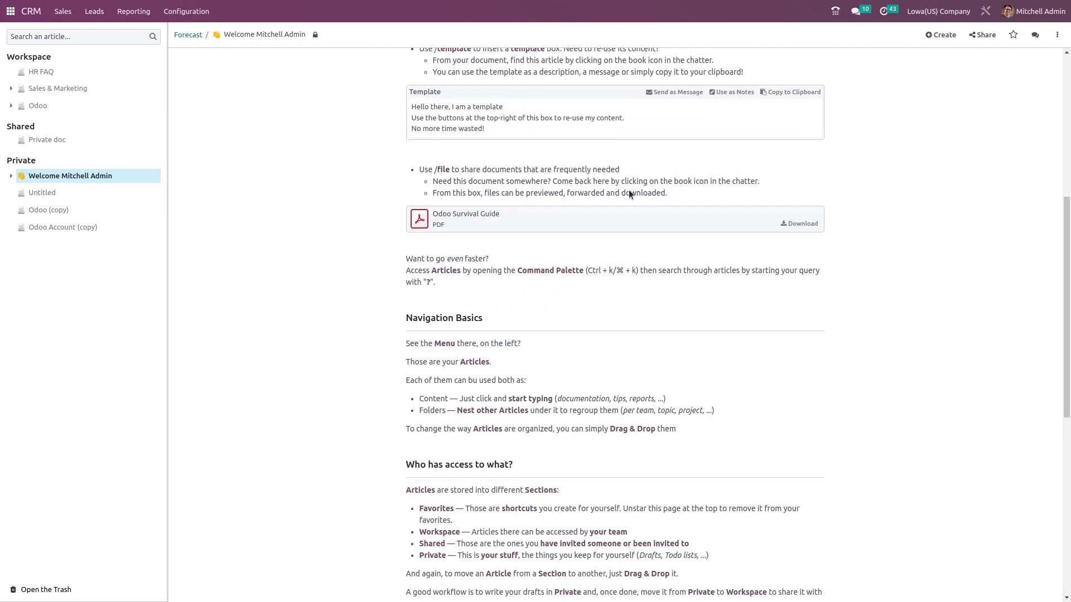
scroll(628, 190, down, 1)
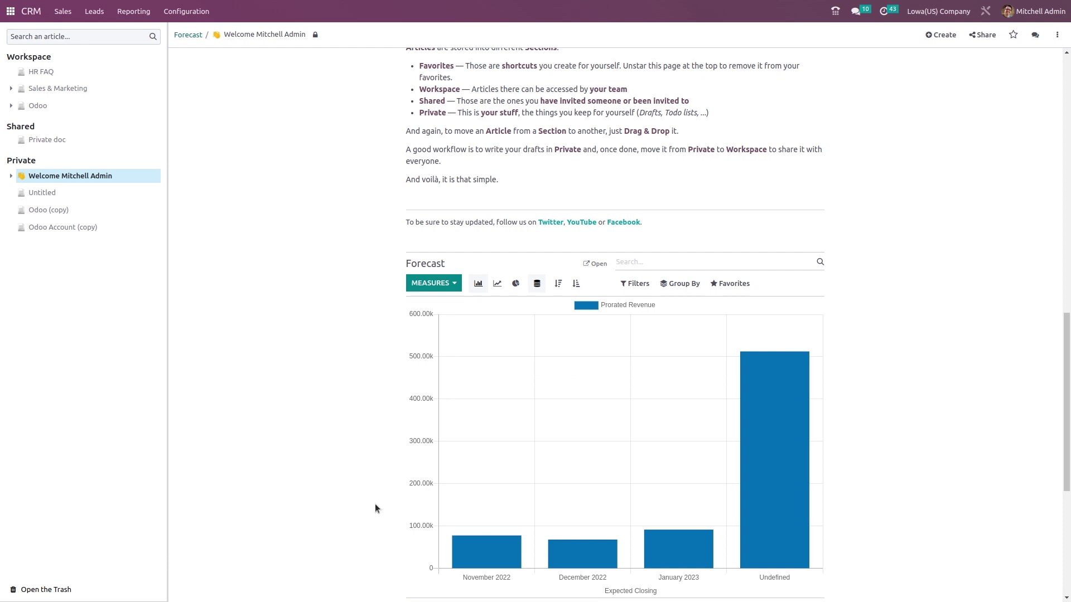
Switch the embedded chart to pie, line and bar, then open the full Forecast view
click(514, 284)
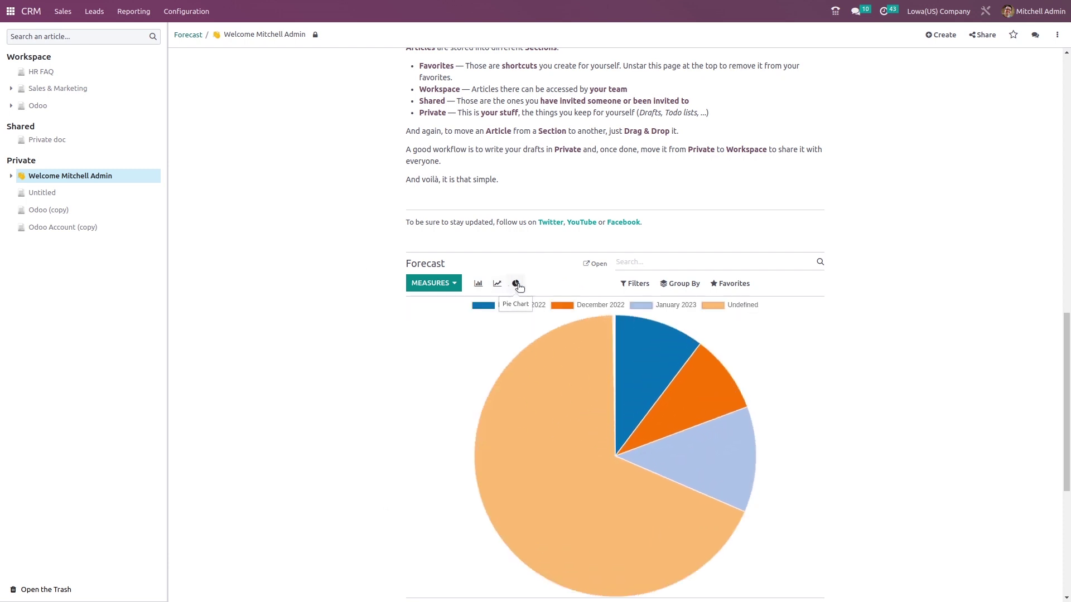
click(497, 285)
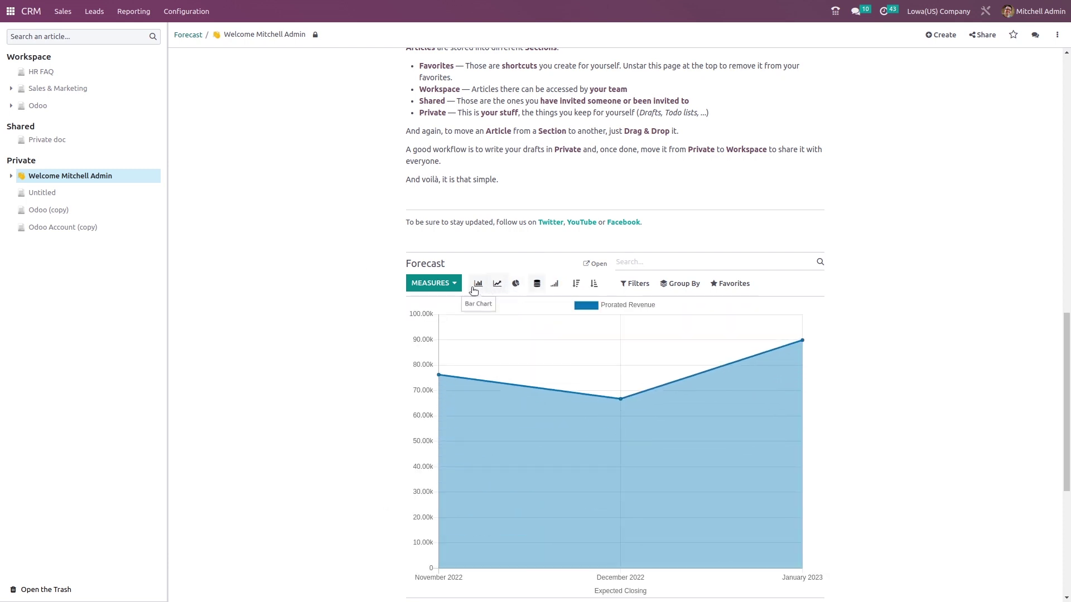
click(476, 286)
scroll(472, 293, down, 3)
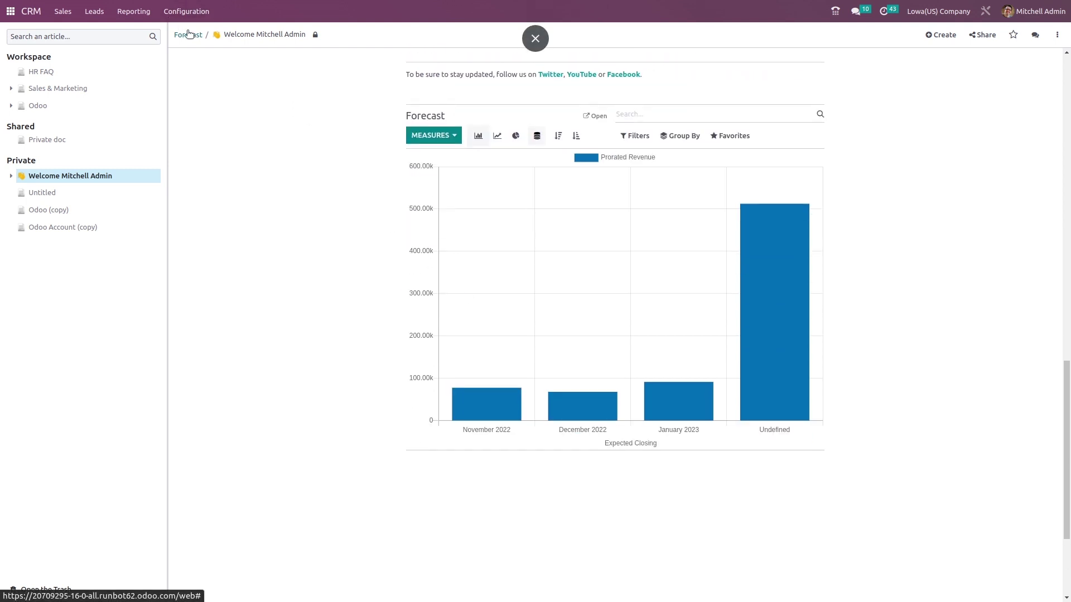
scroll(638, 202, up, 1)
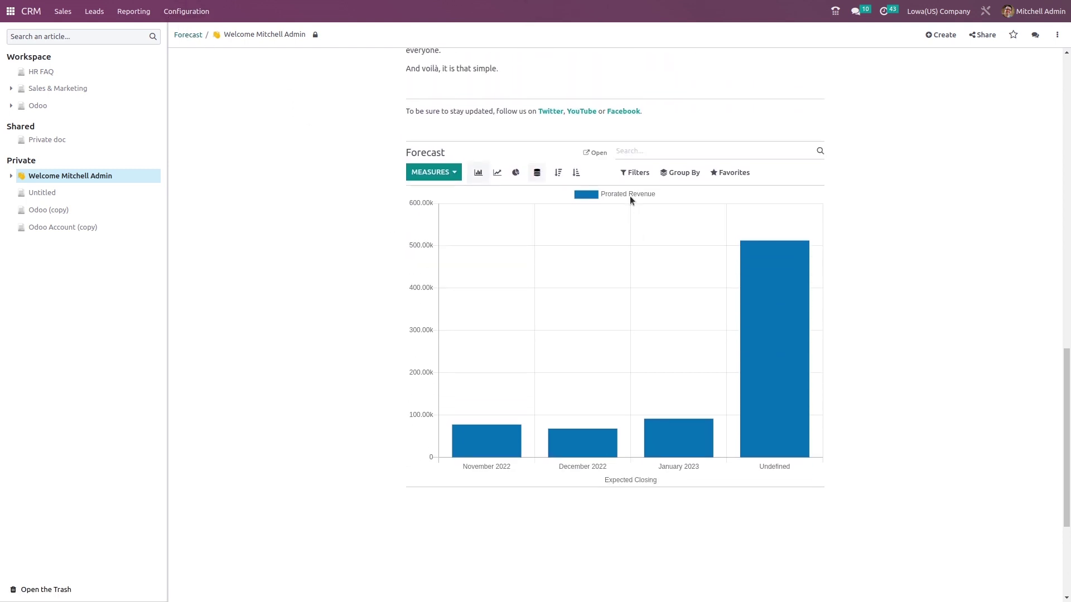
click(192, 38)
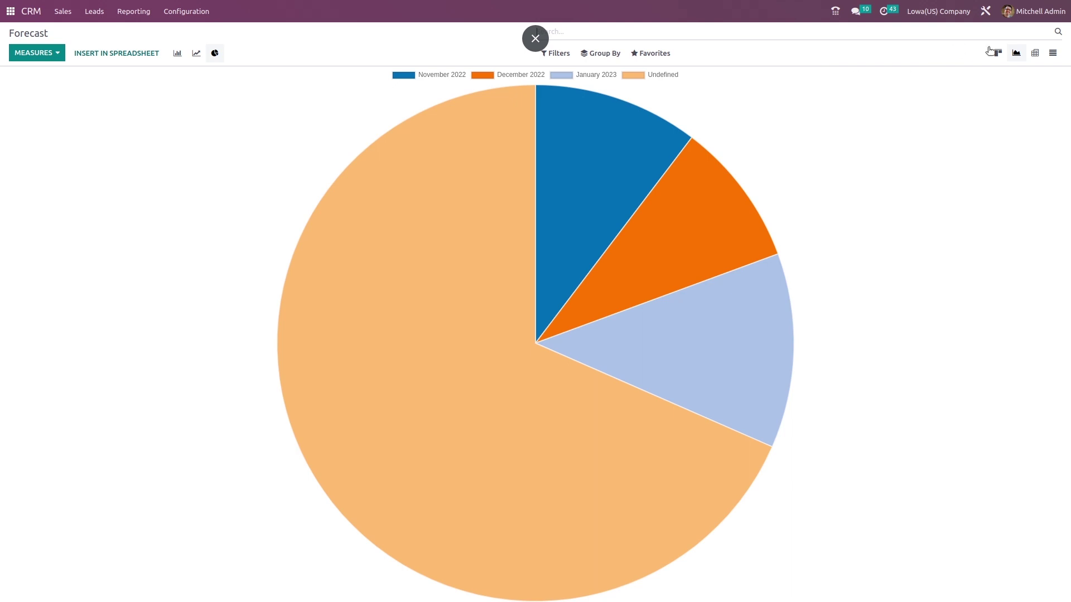
Add a Forecast link to the Welcome article and follow it back to the Forecast kanban
mouse_move(565, 102)
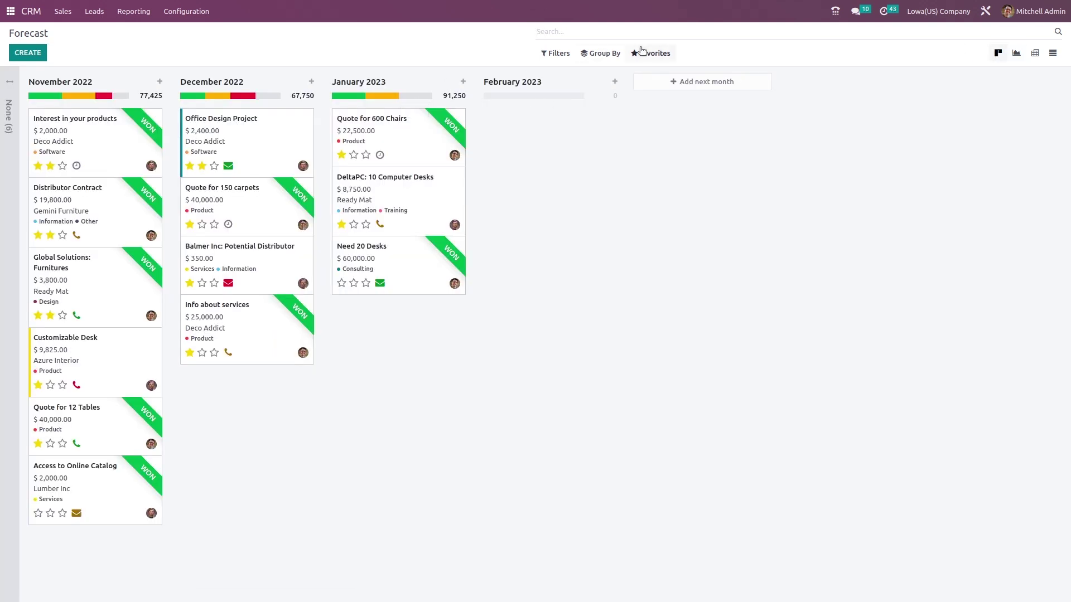
click(600, 53)
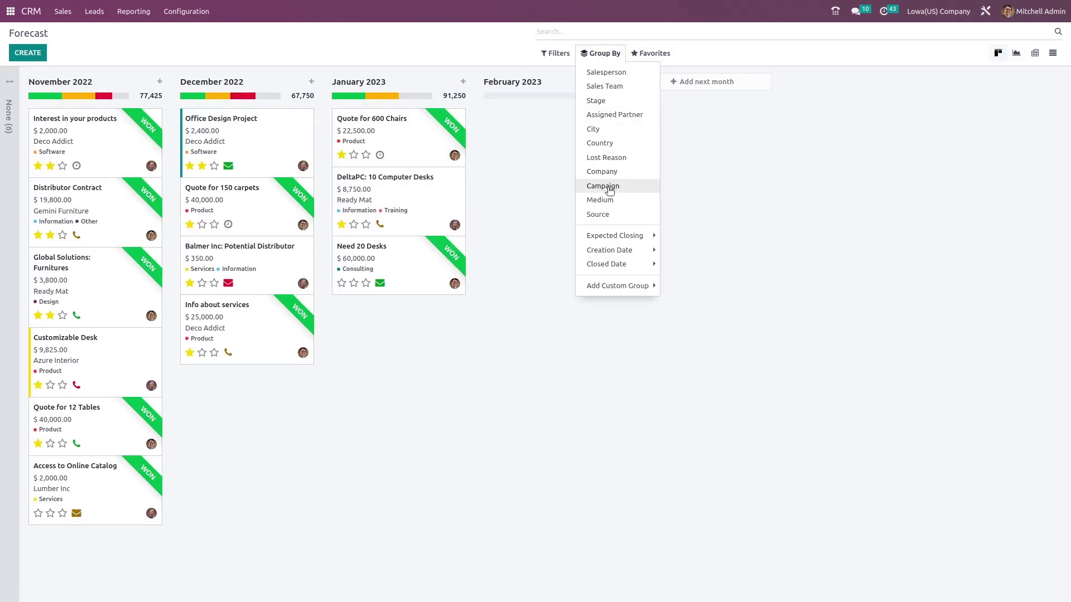
click(652, 53)
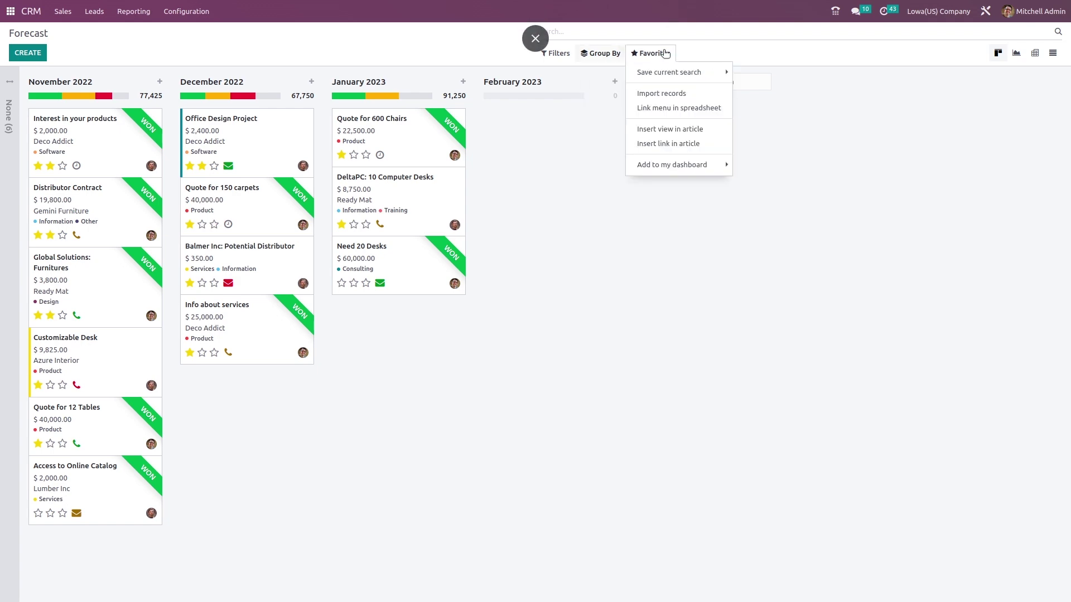
click(661, 145)
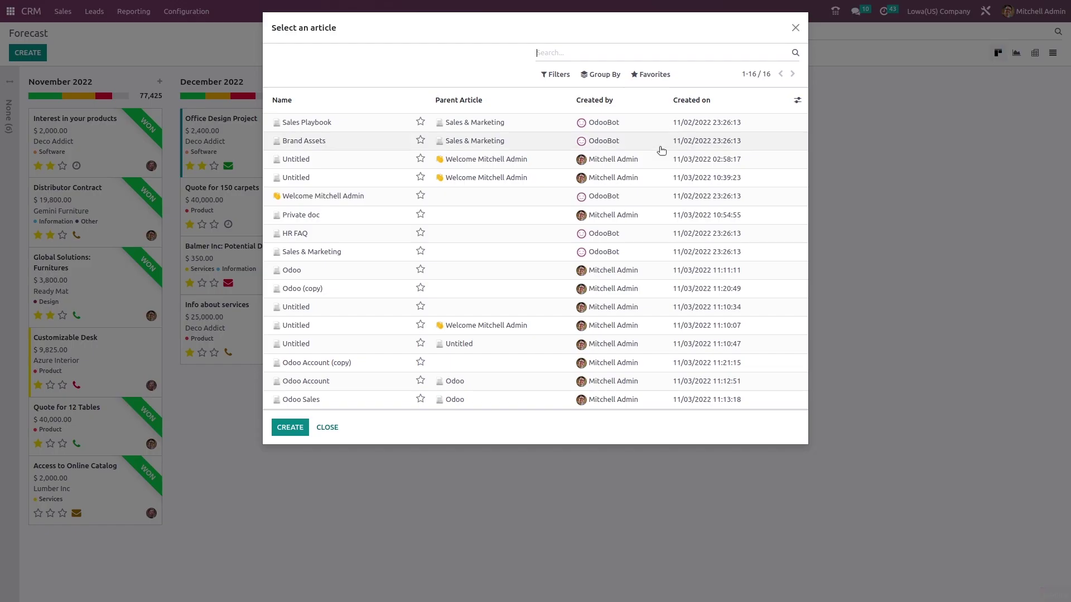
click(353, 198)
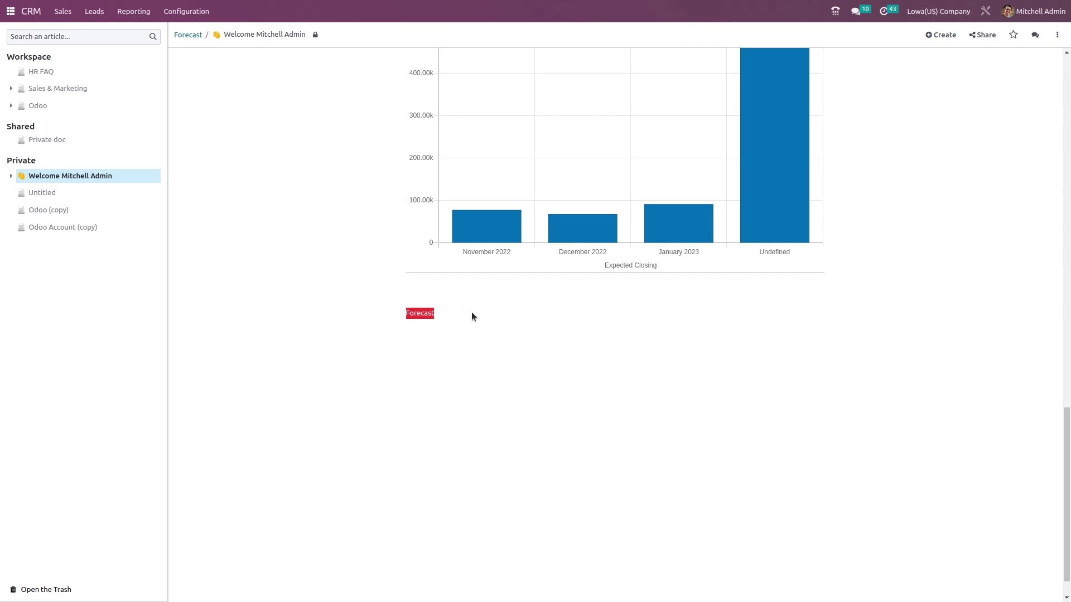
click(417, 314)
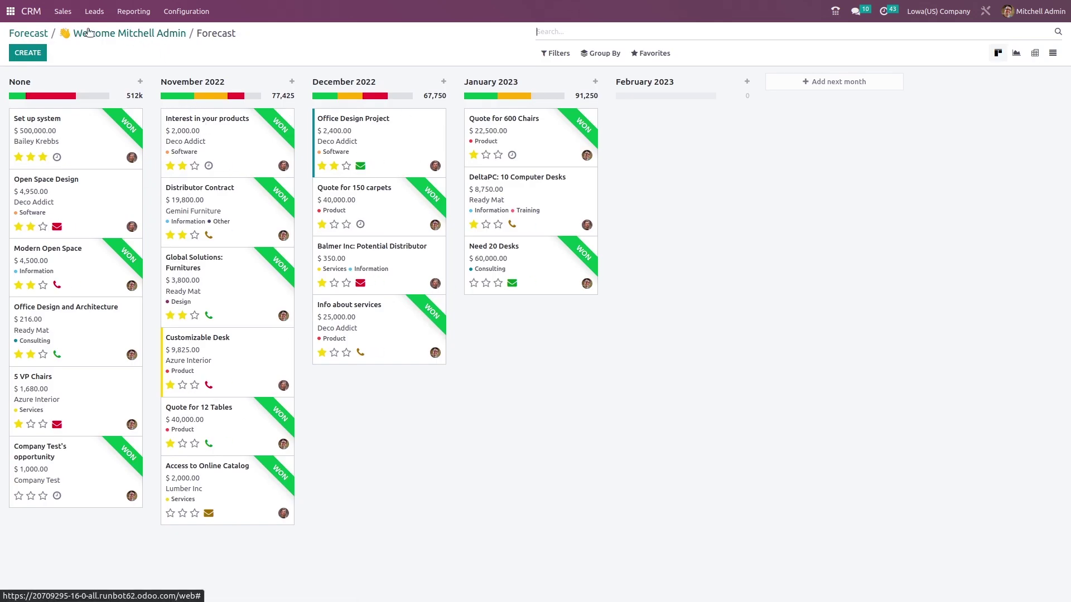
Return to the plain Forecast kanban and look at the Add to dashboard option under Favorites
click(40, 36)
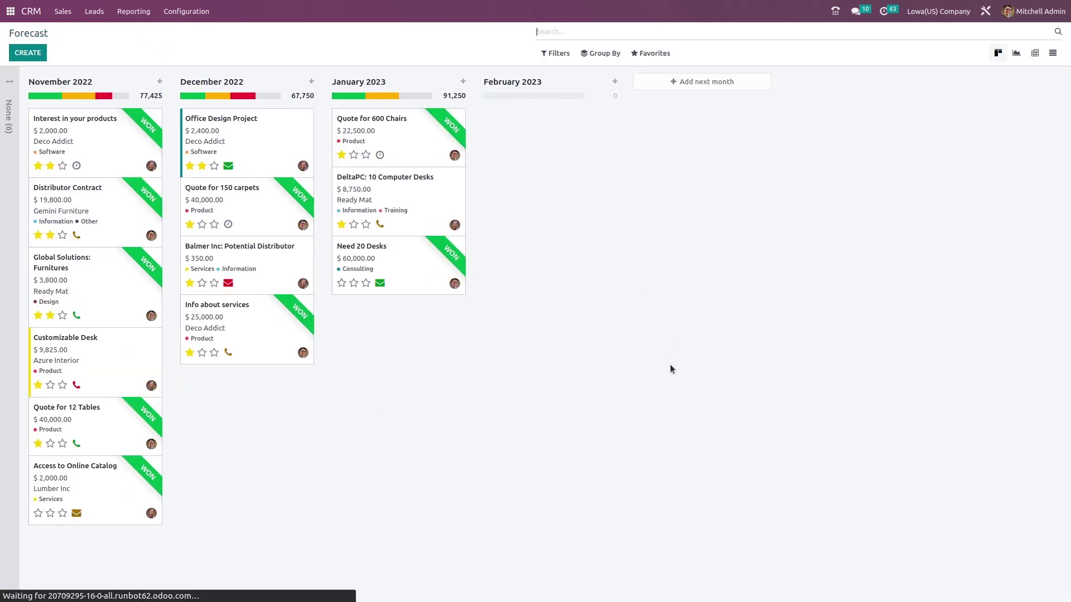
click(651, 53)
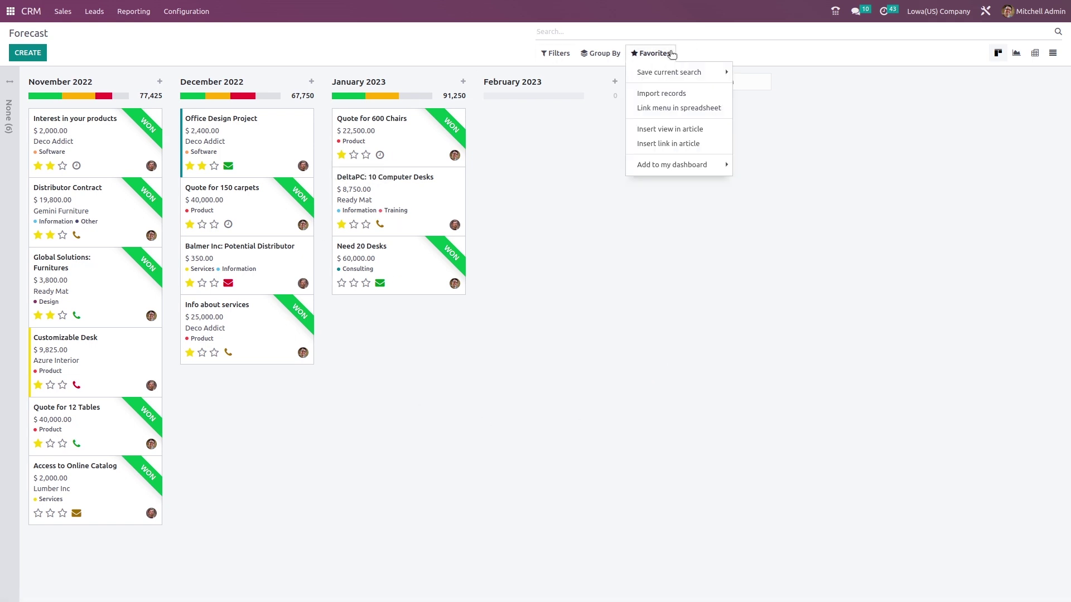
click(656, 166)
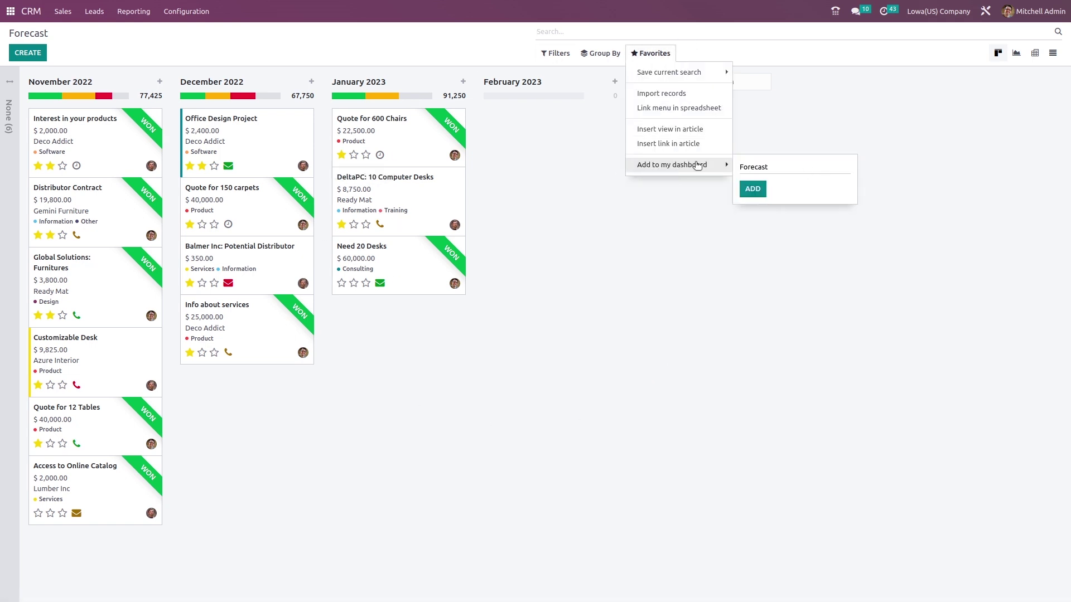
click(752, 275)
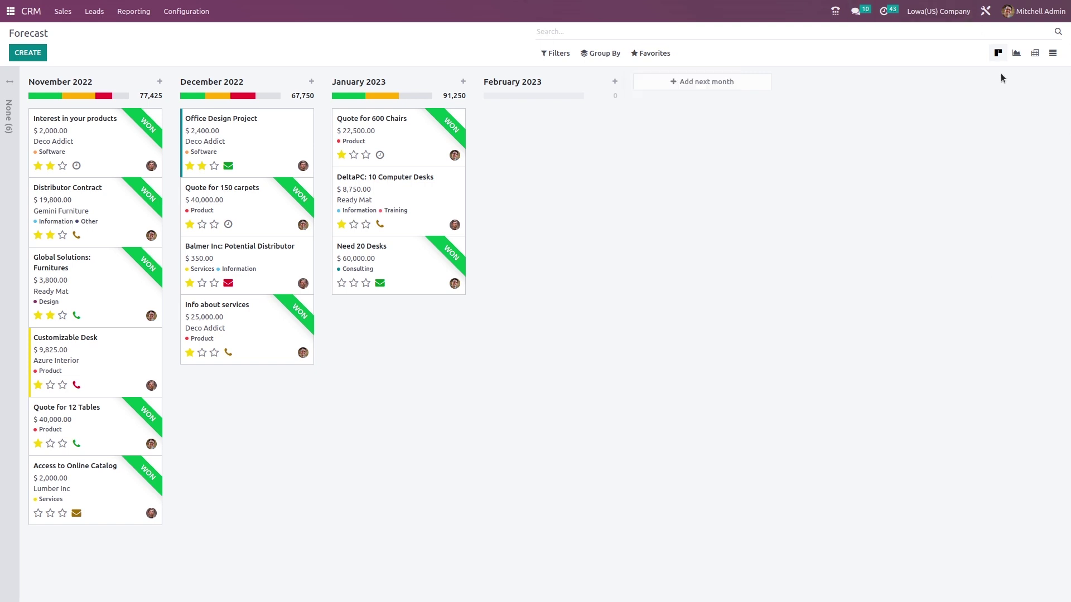
Show the Forecast as a graph, trying bar and line before settling on pie
click(1016, 54)
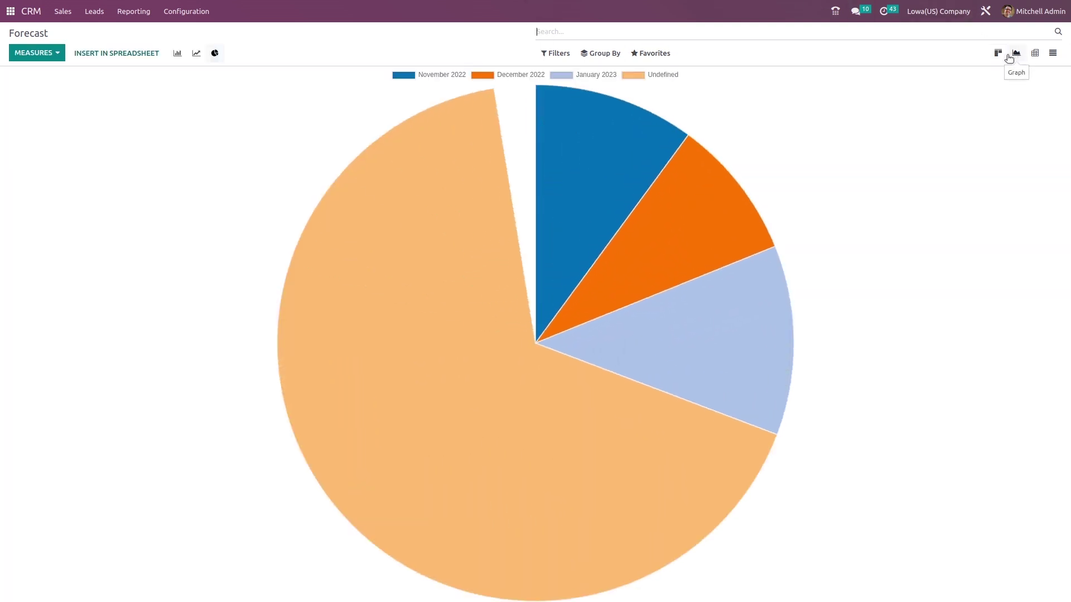
click(177, 53)
click(195, 53)
click(177, 53)
click(210, 54)
View the Forecast as a pivot table, glance at the 19-opportunity list, then return to the pivot
click(1034, 54)
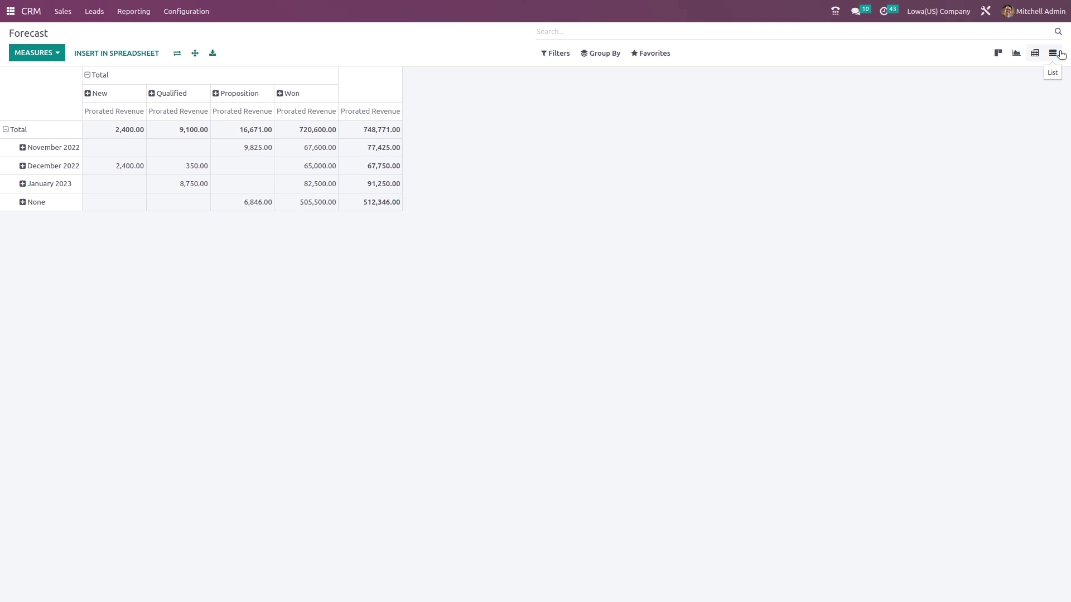
click(1053, 53)
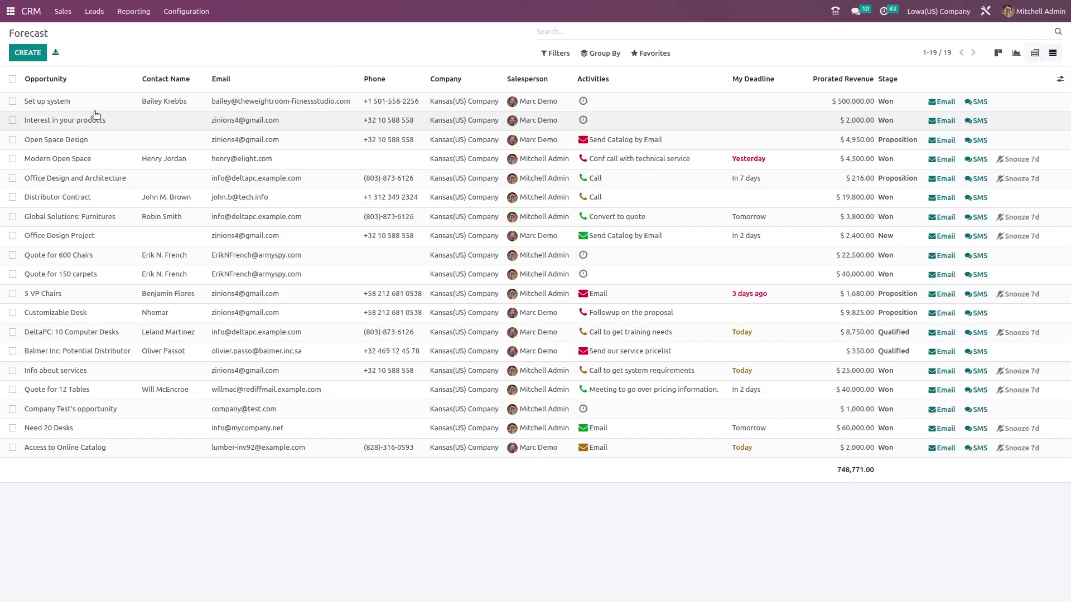
key(alt+Left)
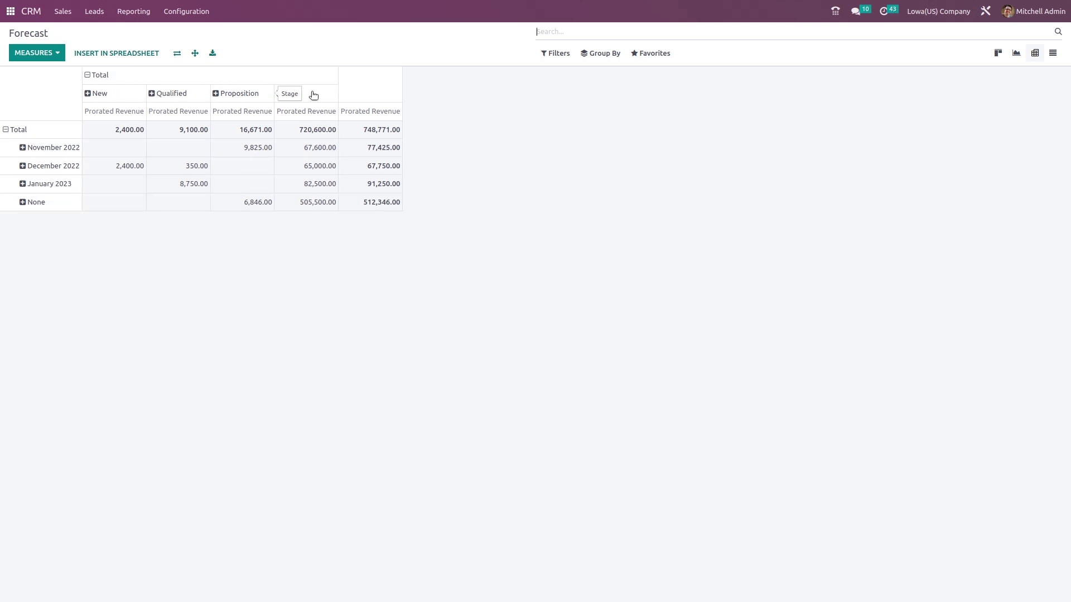
Flip the pivot to stages by month and insert it into a new blank spreadsheet
click(176, 54)
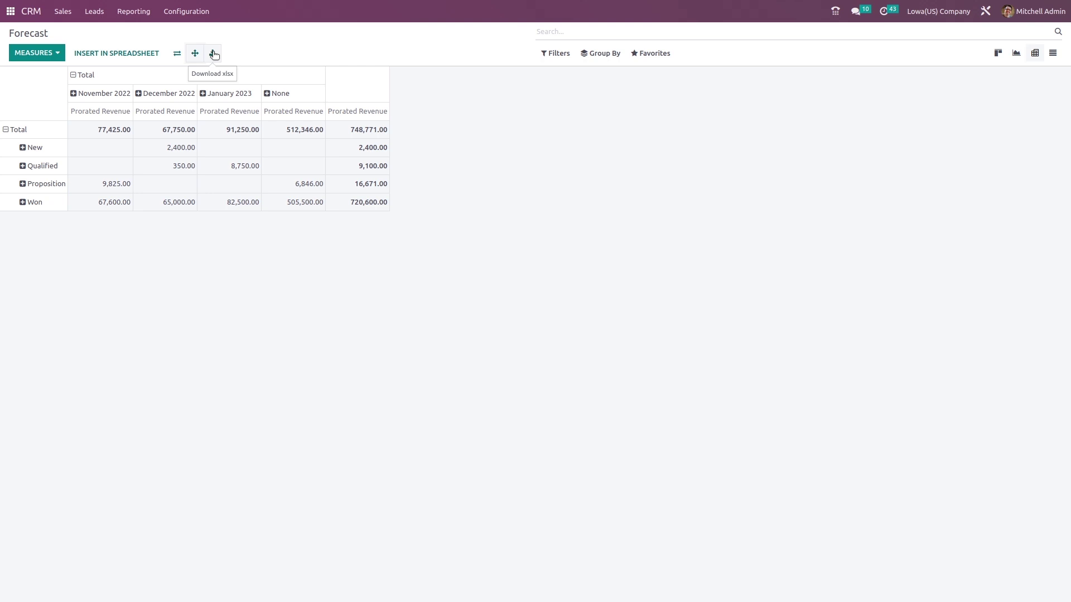
click(126, 60)
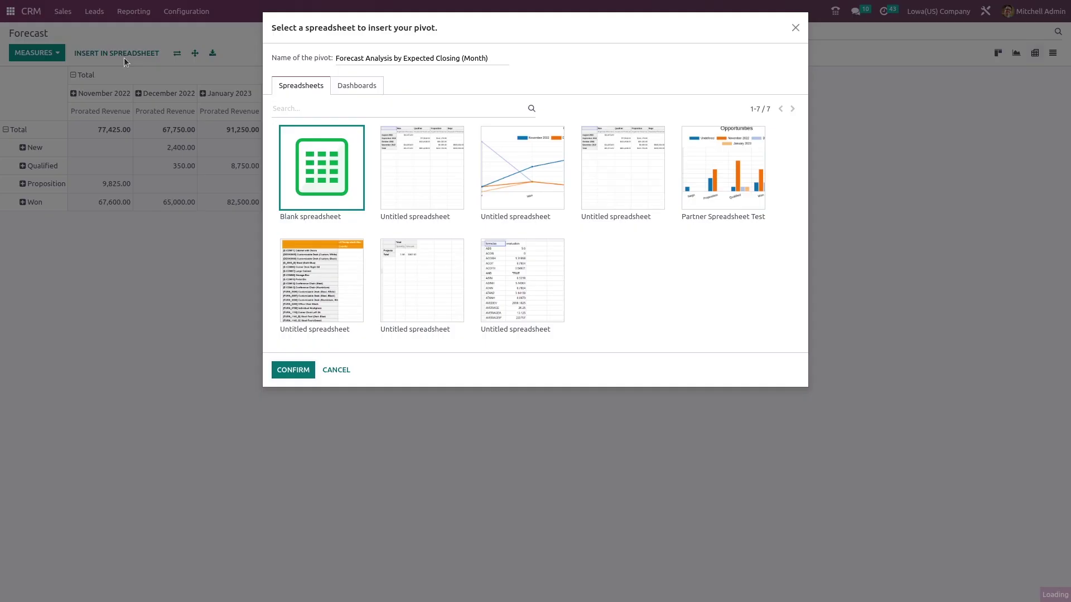
click(286, 372)
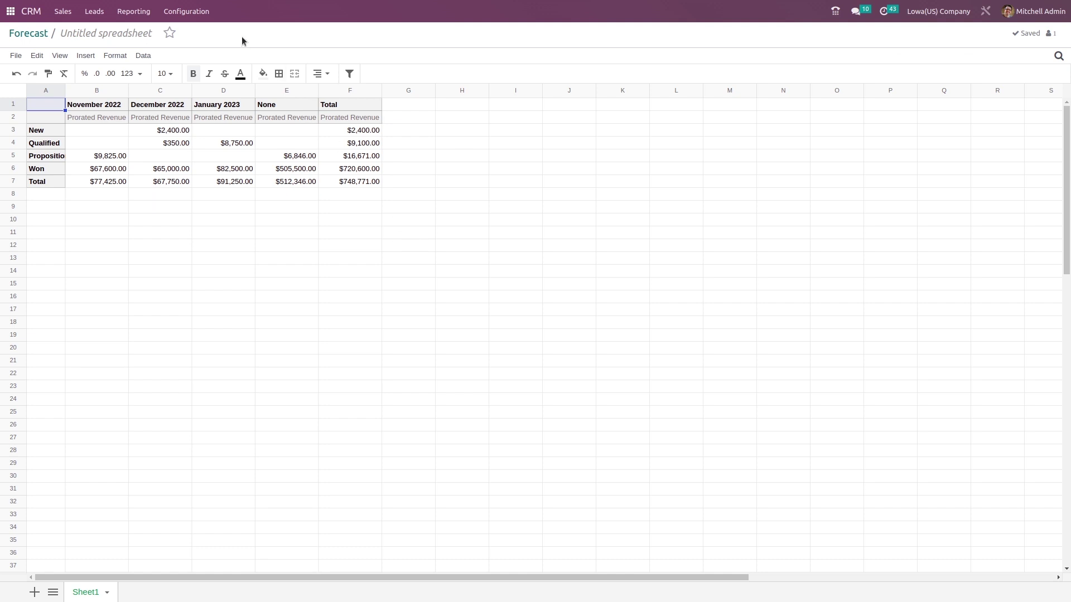
Return to the Forecast graph and try Exceeded Closing Days and Expected MRR as measures
click(32, 39)
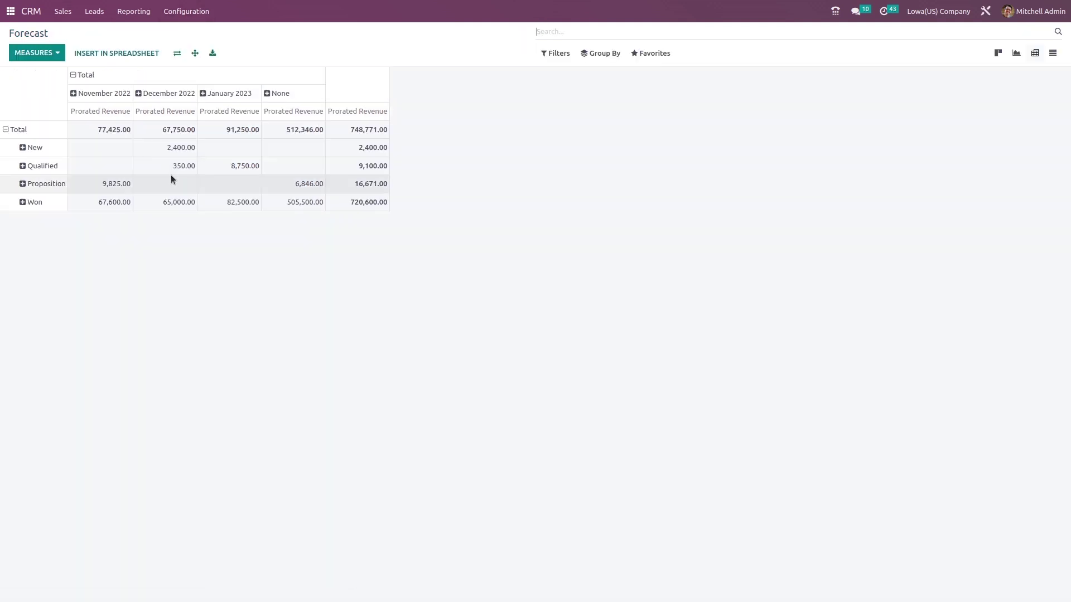
click(1014, 57)
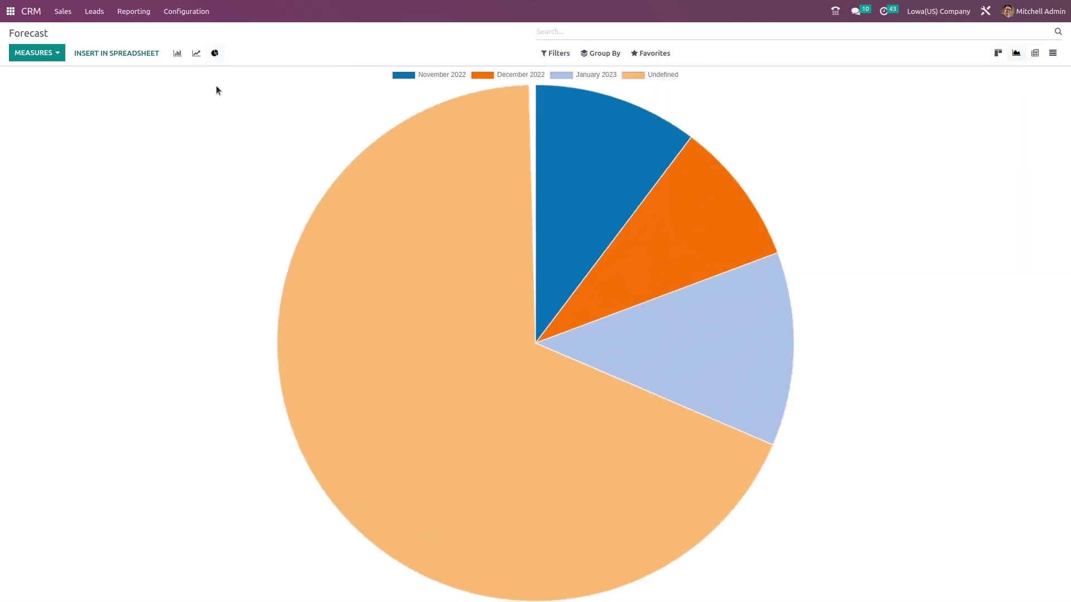
click(49, 53)
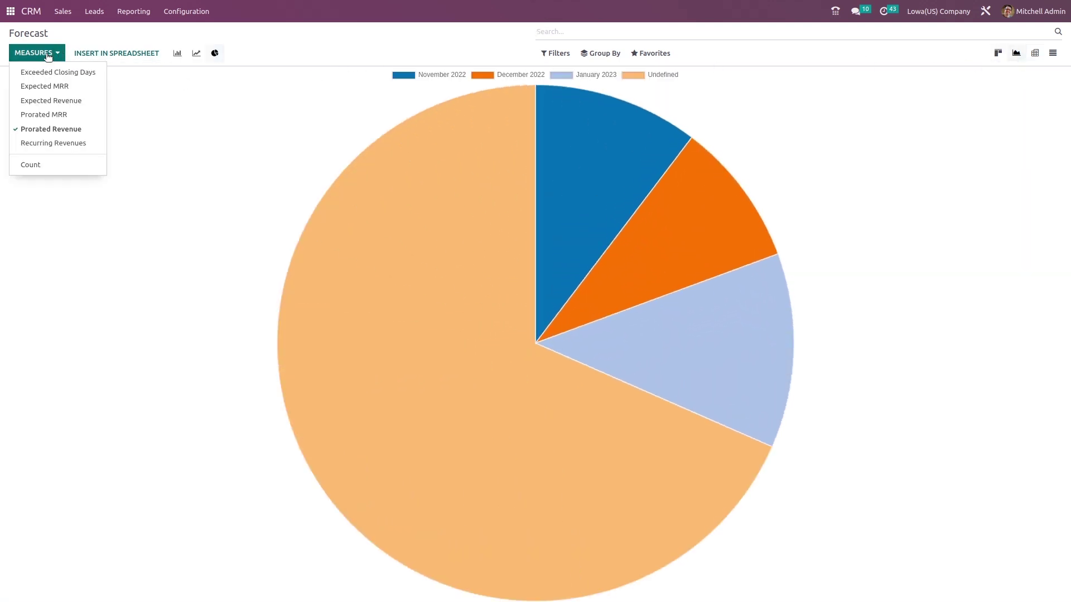
mouse_move(532, 188)
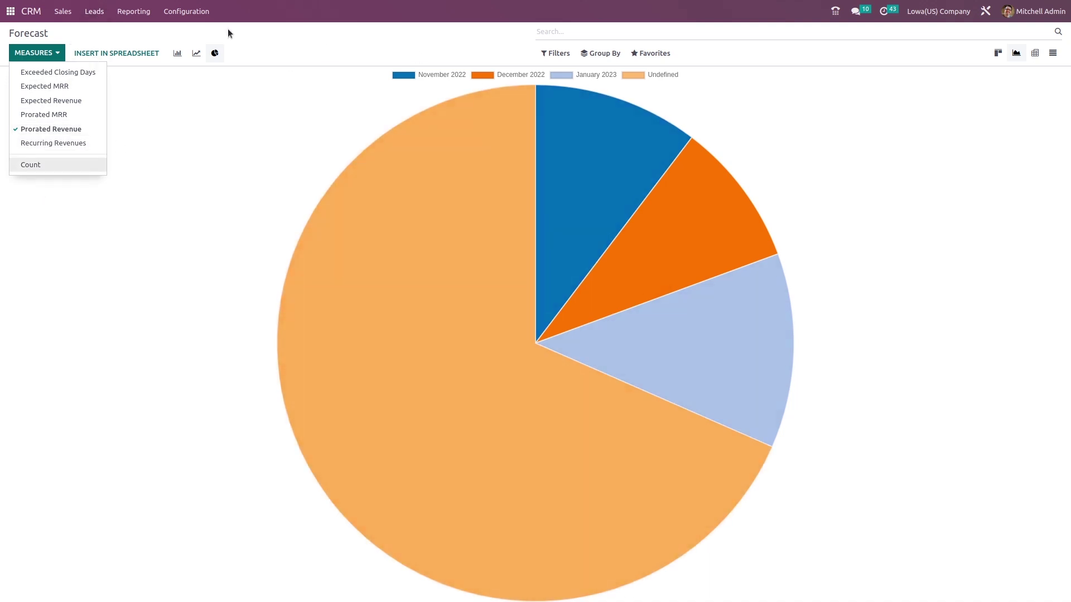
click(78, 73)
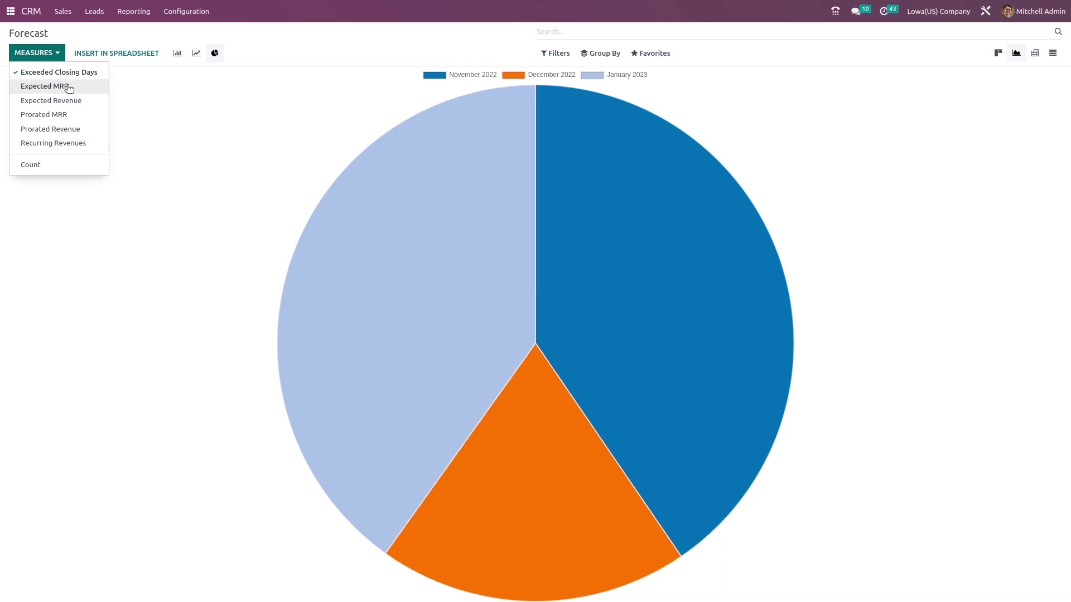
click(69, 88)
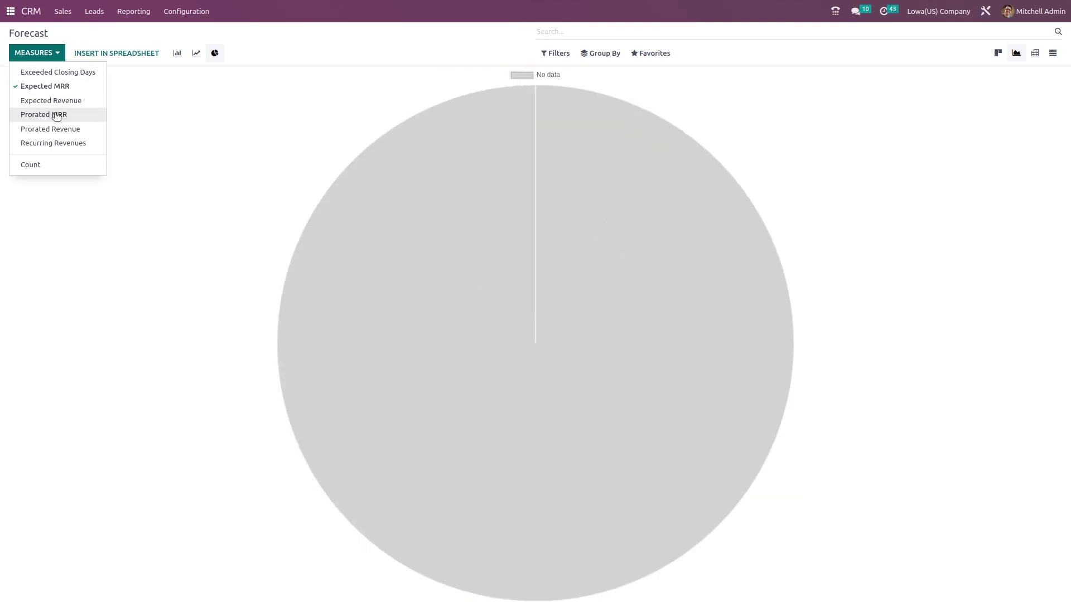
Try Prorated MRR, Prorated Revenue and Recurring Revenues, then chart opportunity Count per month
click(57, 116)
click(58, 133)
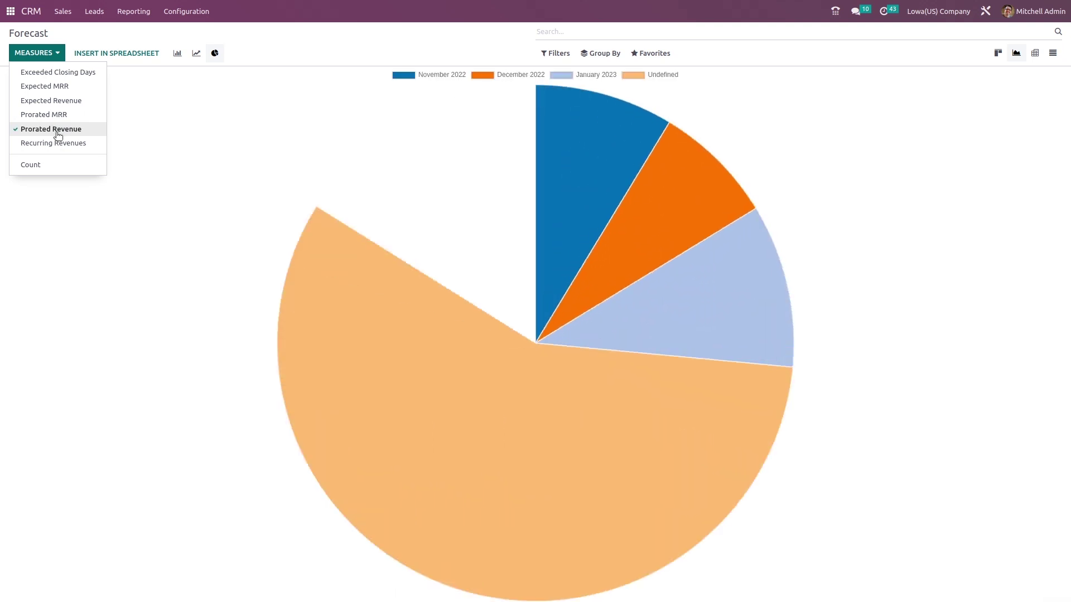
click(66, 145)
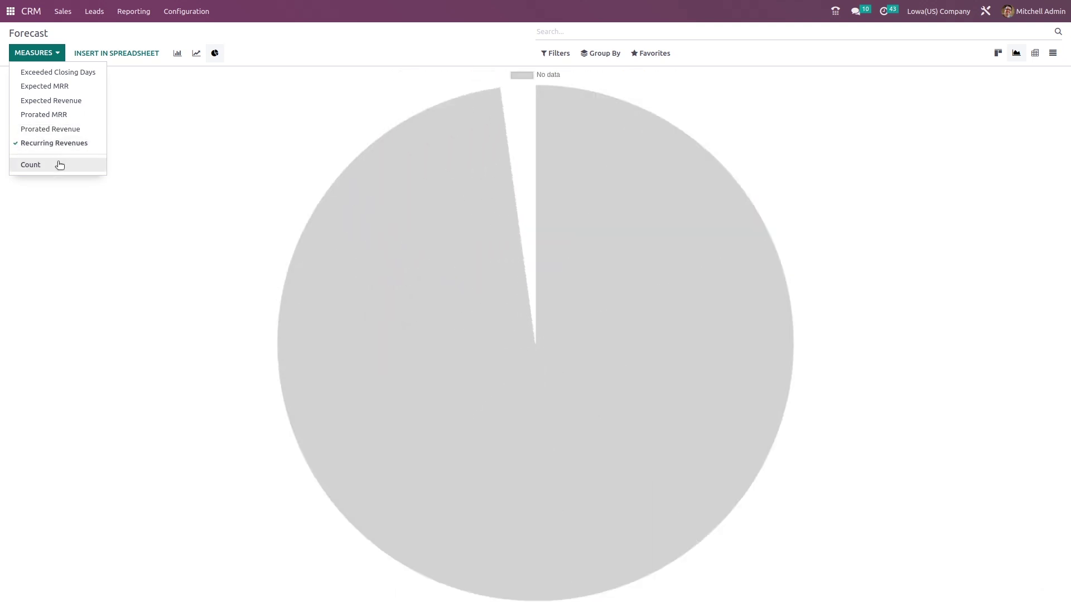
click(61, 164)
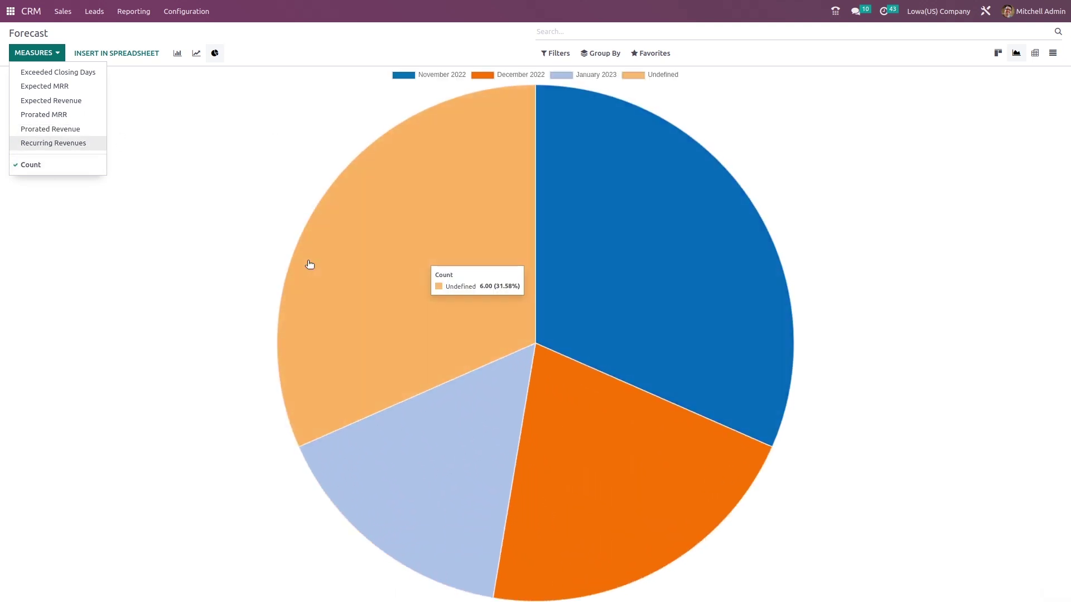
click(259, 185)
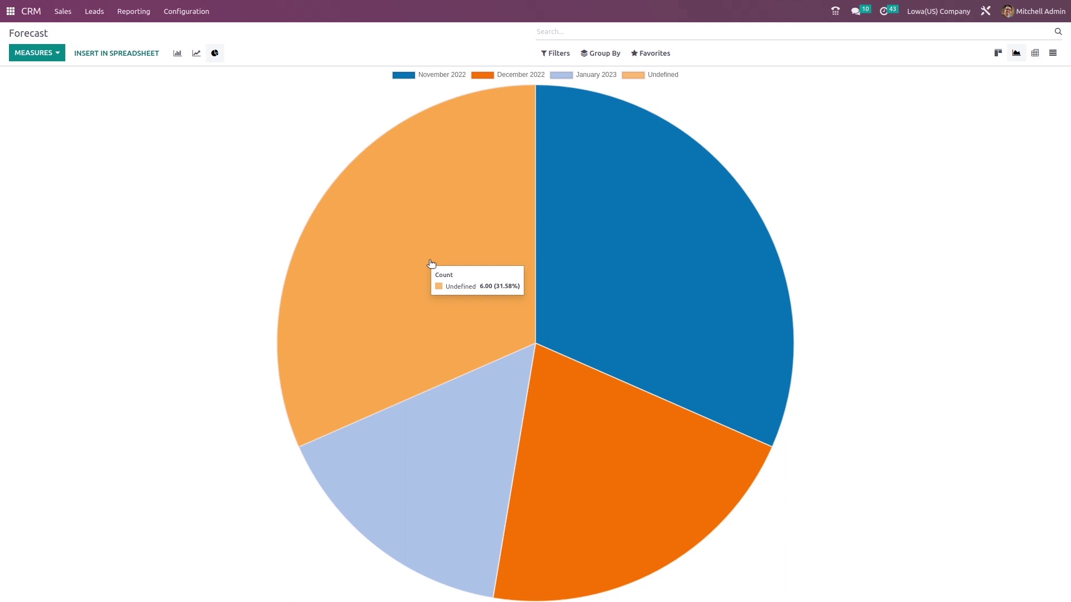
click(146, 58)
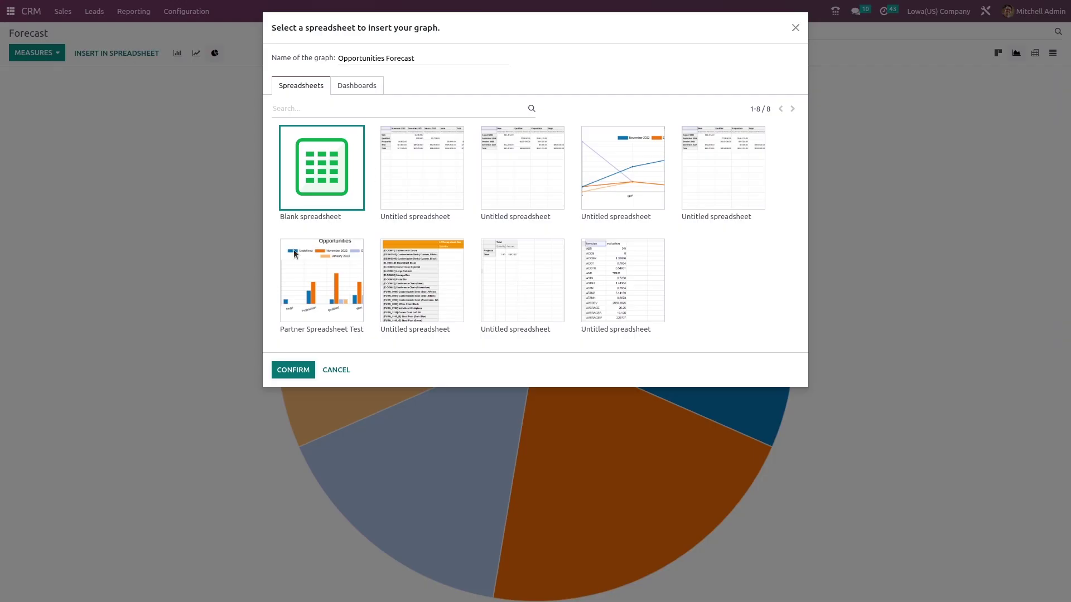
Put the count pie chart into a new blank spreadsheet at F8, then return to the Forecast
click(284, 378)
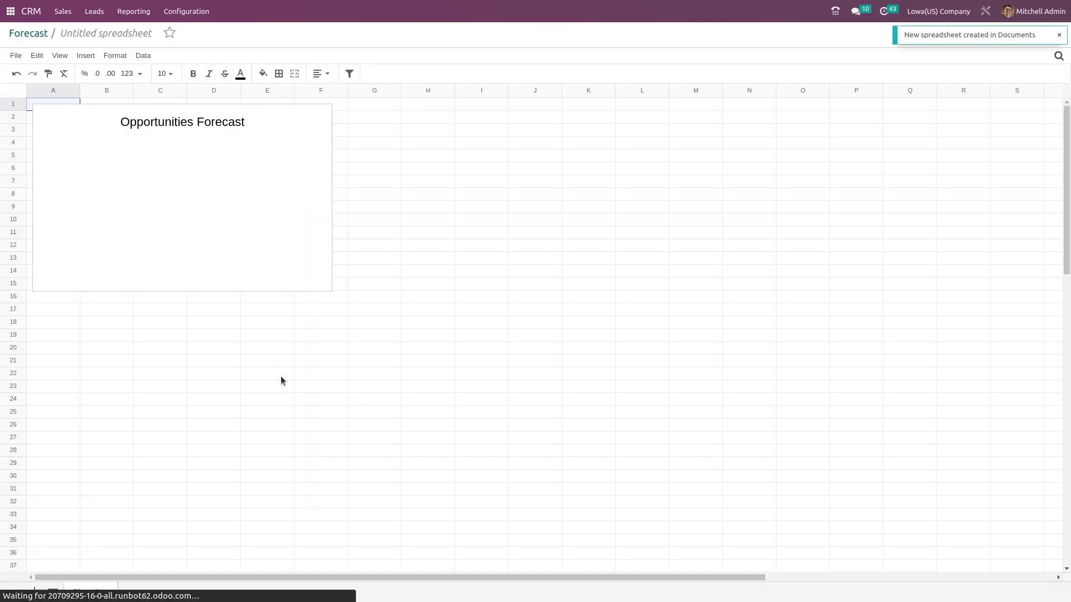
drag(269, 126, 576, 208)
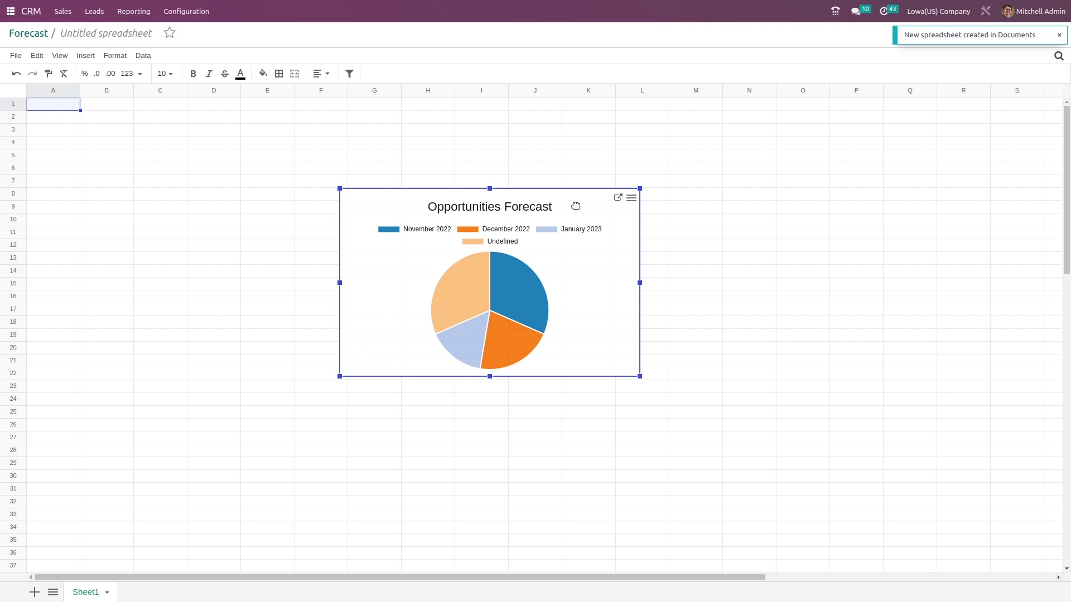
click(32, 35)
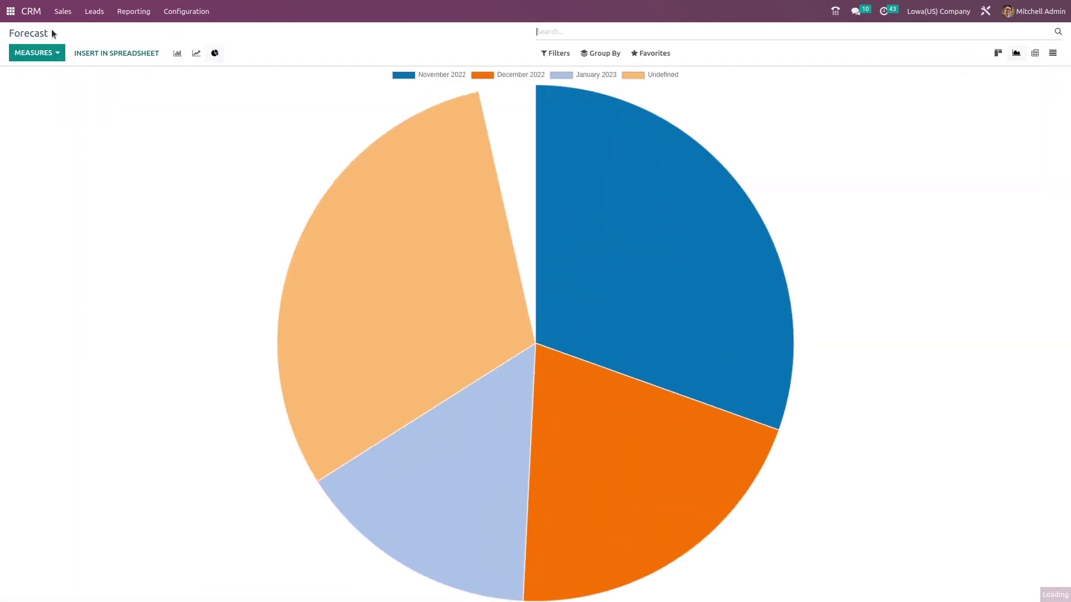
Look through the Forecast filters and Add to dashboard option, then open the Reporting menu
click(556, 53)
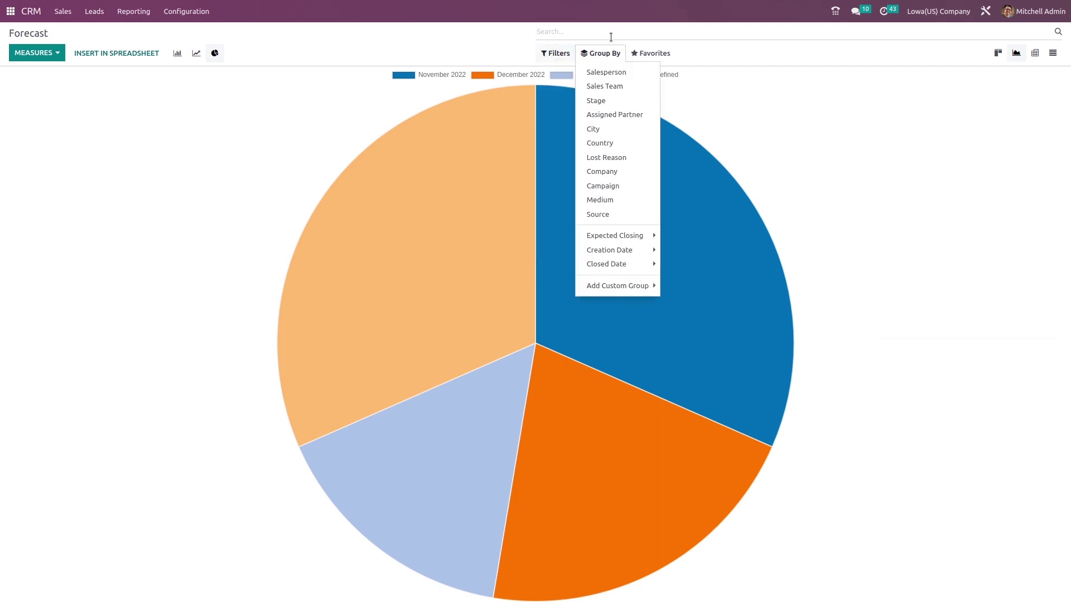
click(656, 151)
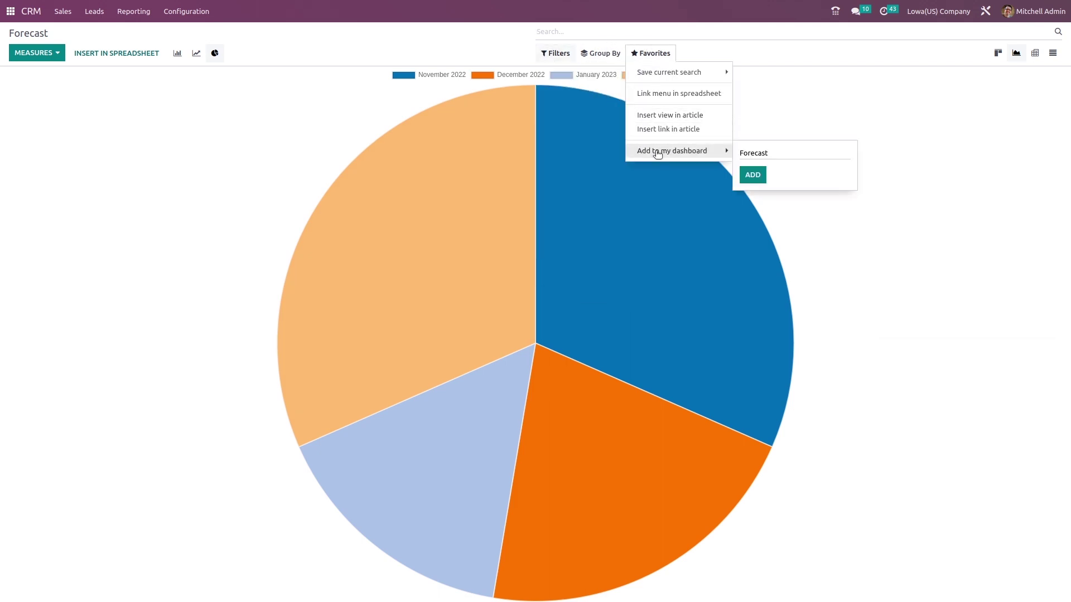
click(218, 120)
click(146, 20)
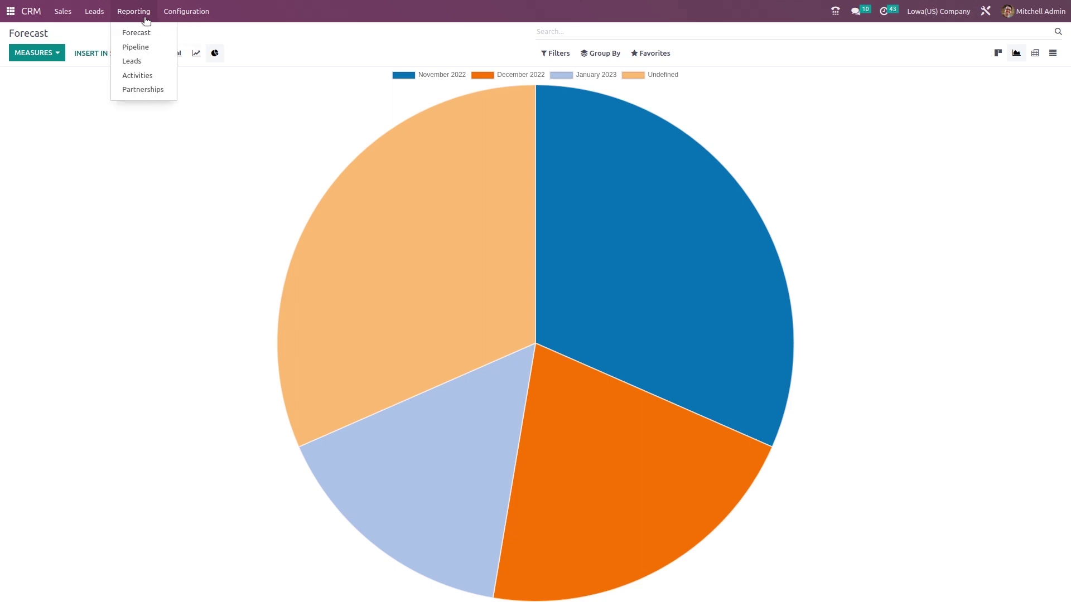
Open Pipeline Analysis and remove the Created on: 2022 filter
click(149, 49)
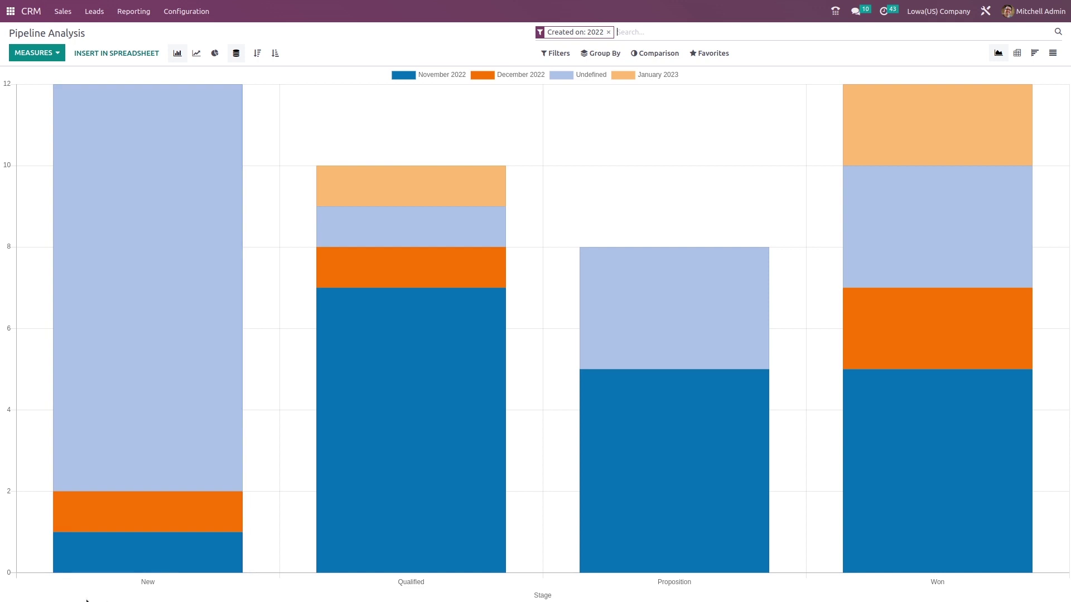
mouse_move(198, 488)
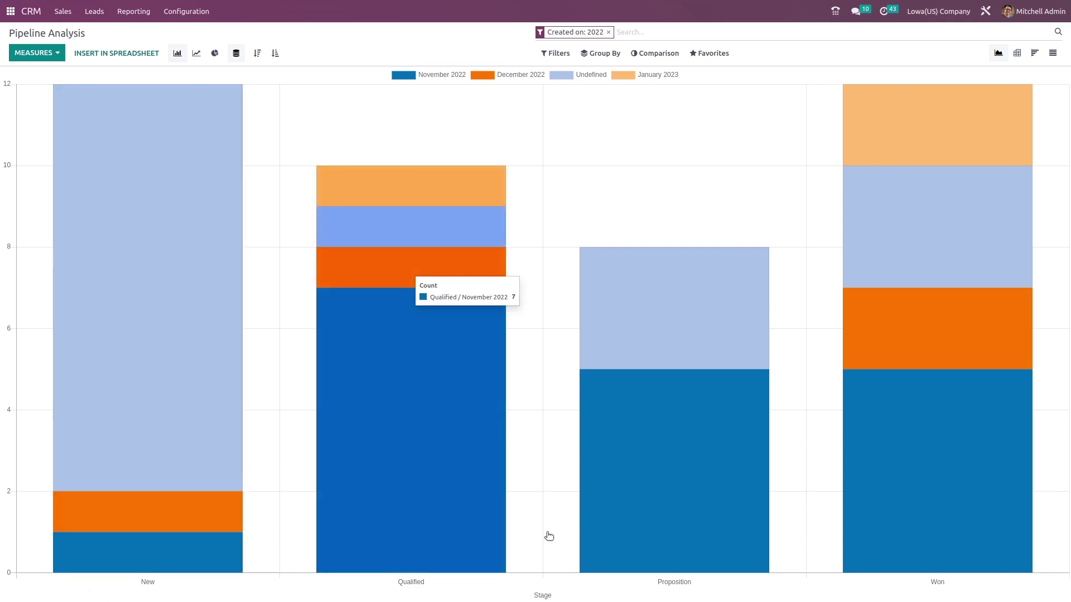
click(609, 32)
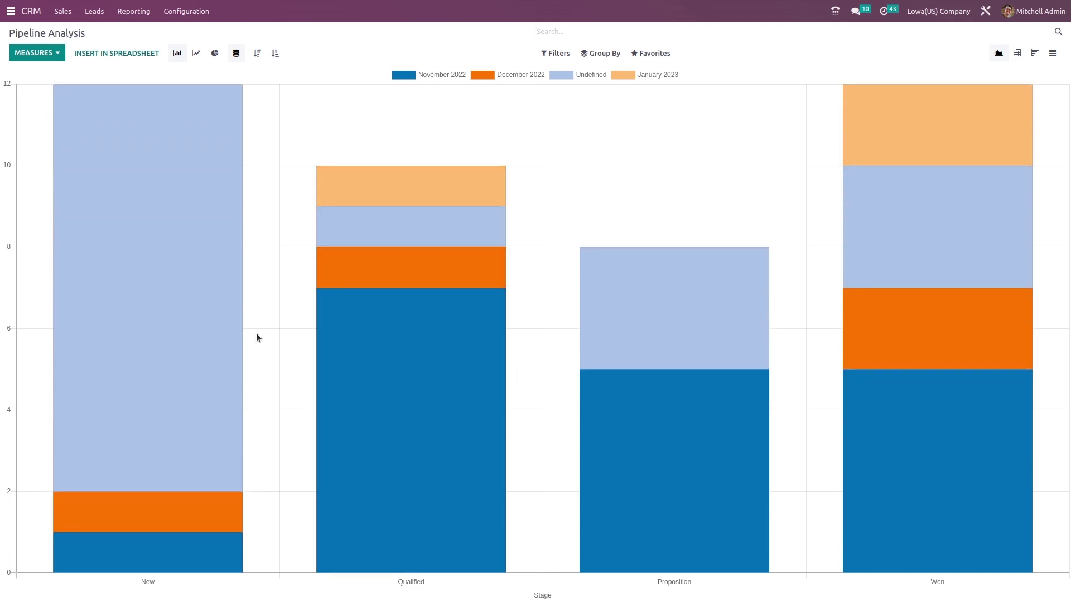
Try the pipeline as bar, line and pie charts, toggling stacking, cumulative values and sort order
click(177, 53)
click(195, 54)
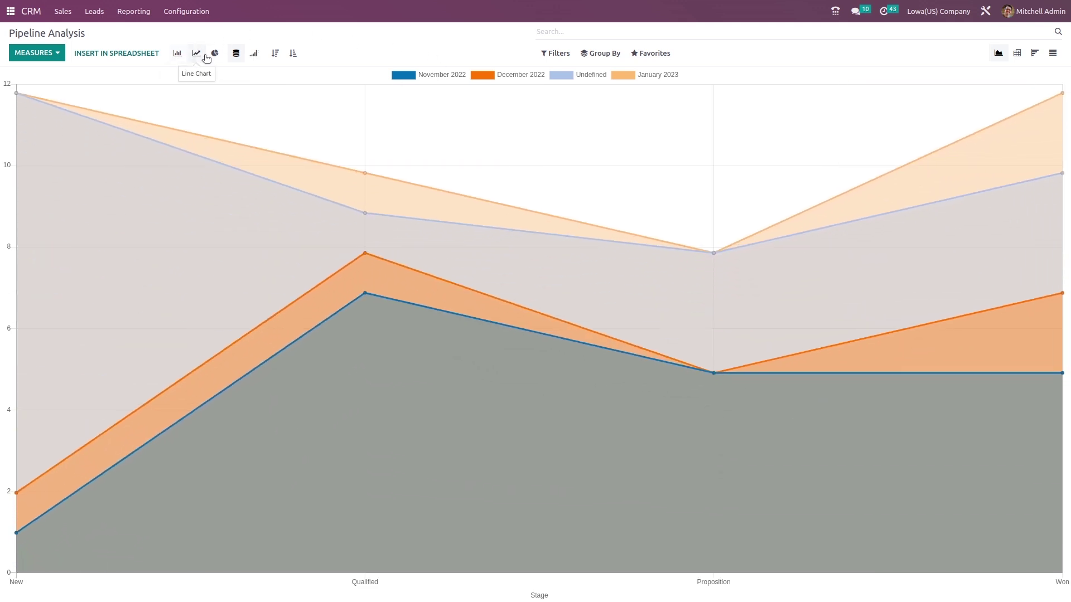
click(214, 55)
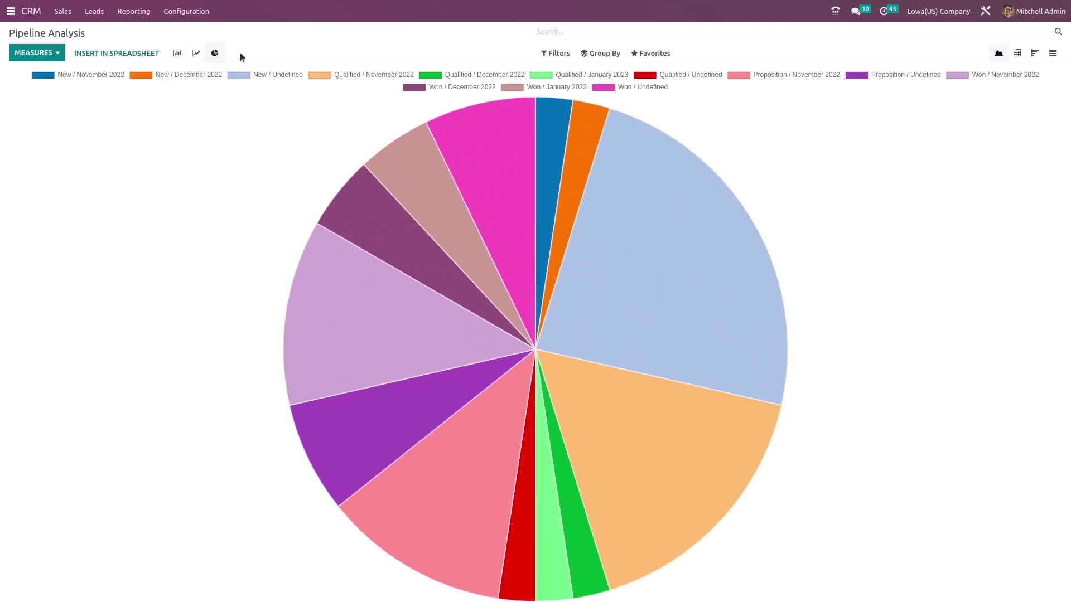
click(196, 53)
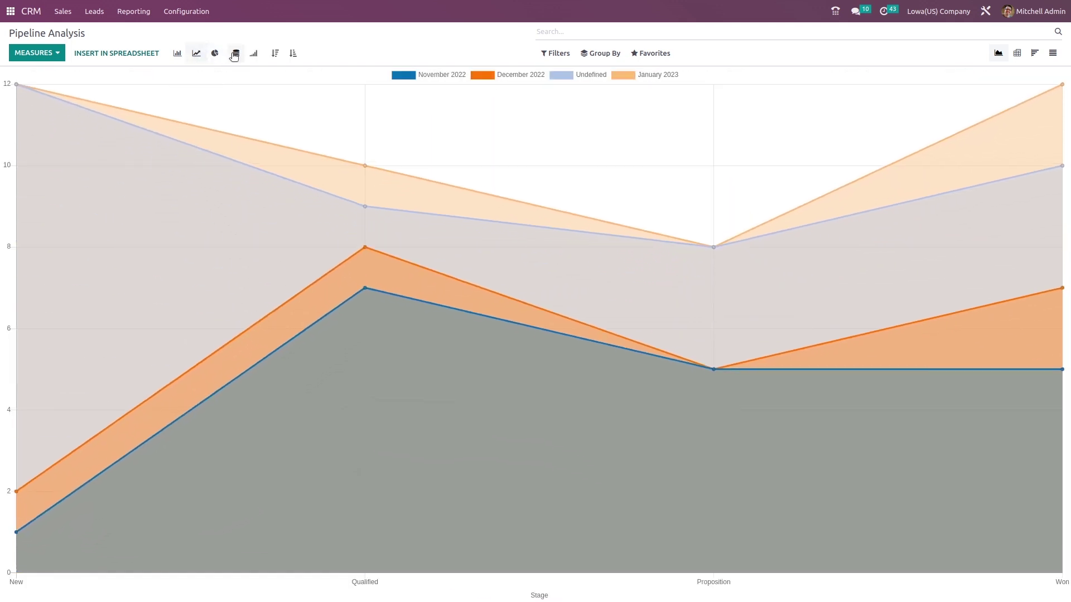
click(233, 55)
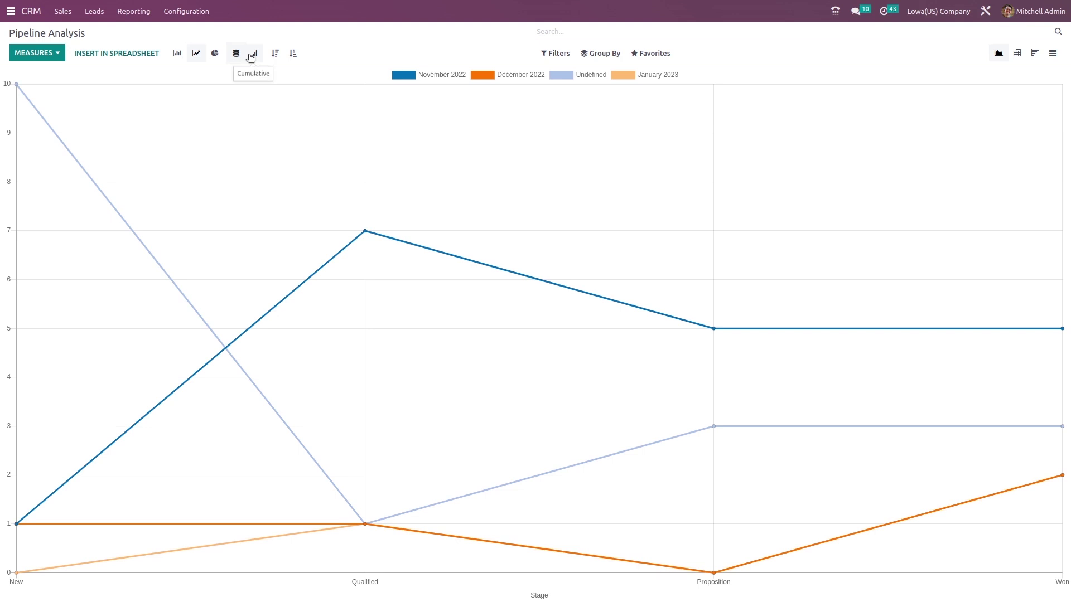
click(251, 56)
click(275, 53)
click(292, 54)
click(256, 55)
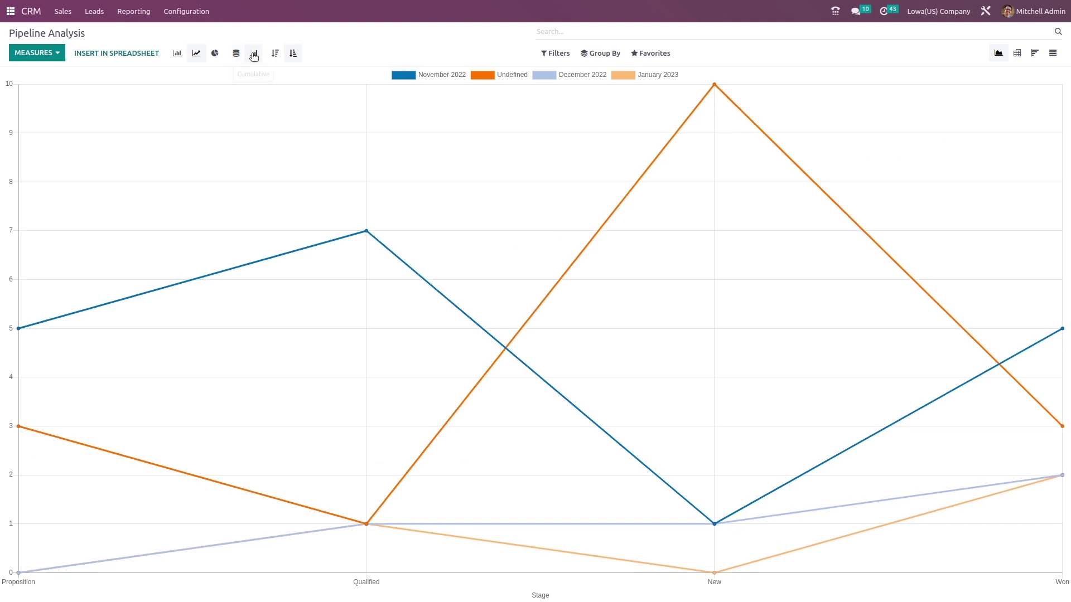
Show the pipeline as a stacked bar chart, keeping the ascending stage order
click(177, 54)
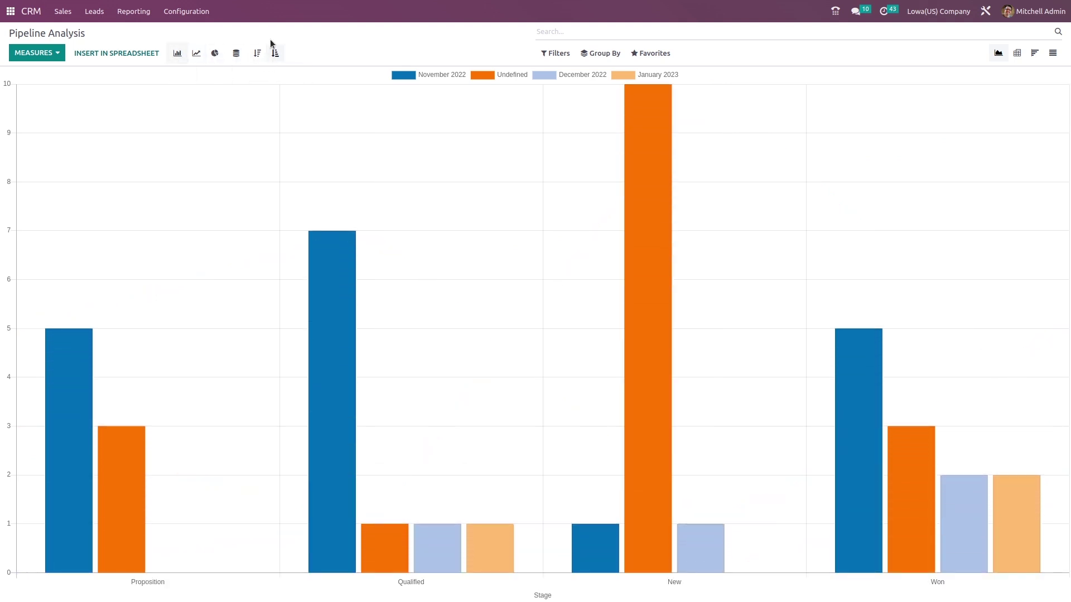
click(236, 53)
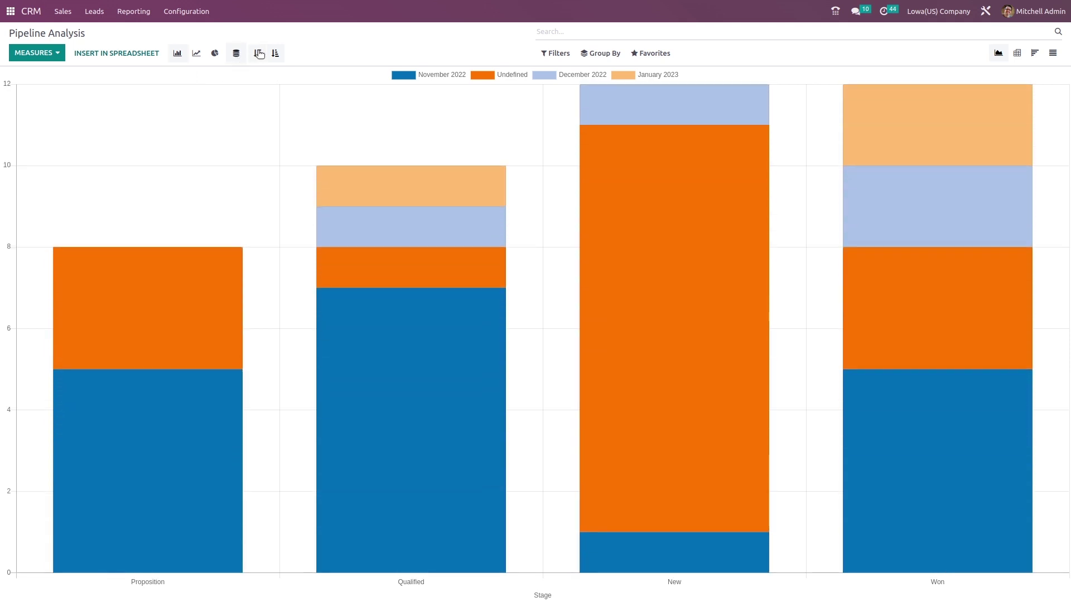
click(258, 53)
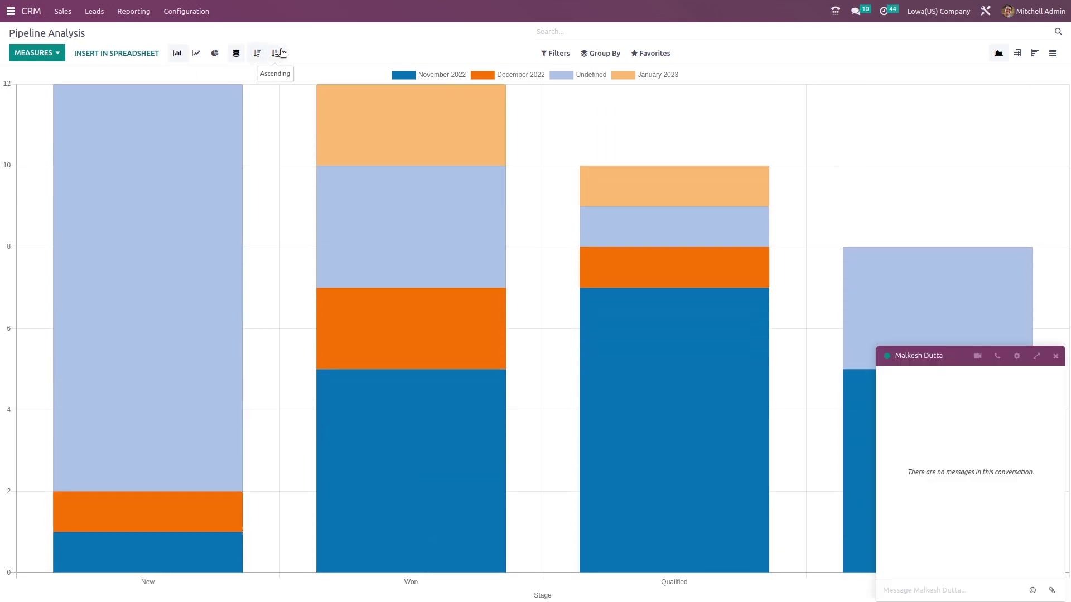
click(276, 53)
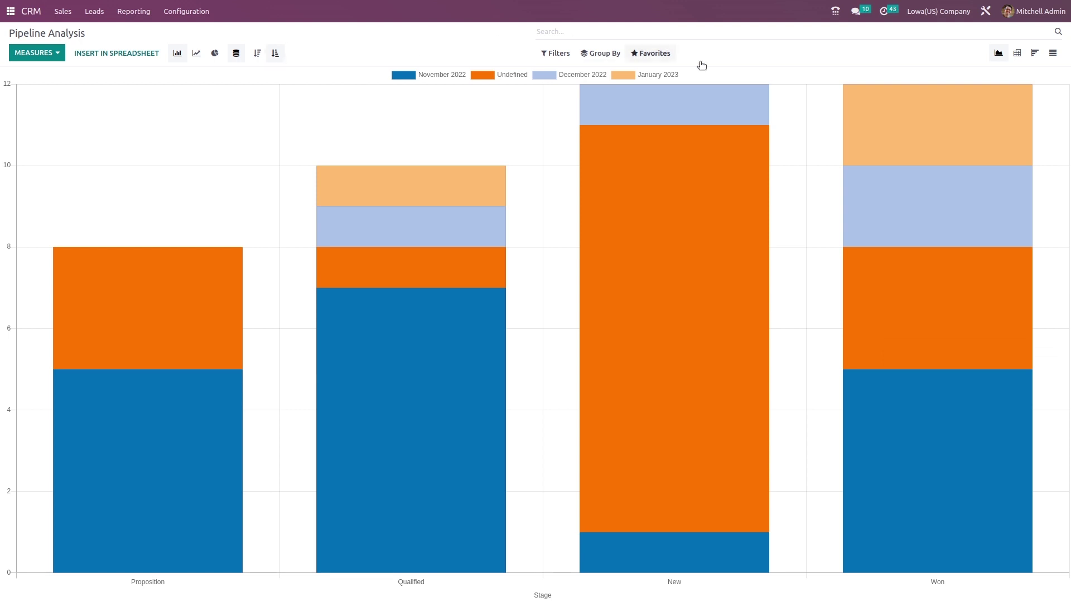
mouse_move(872, 134)
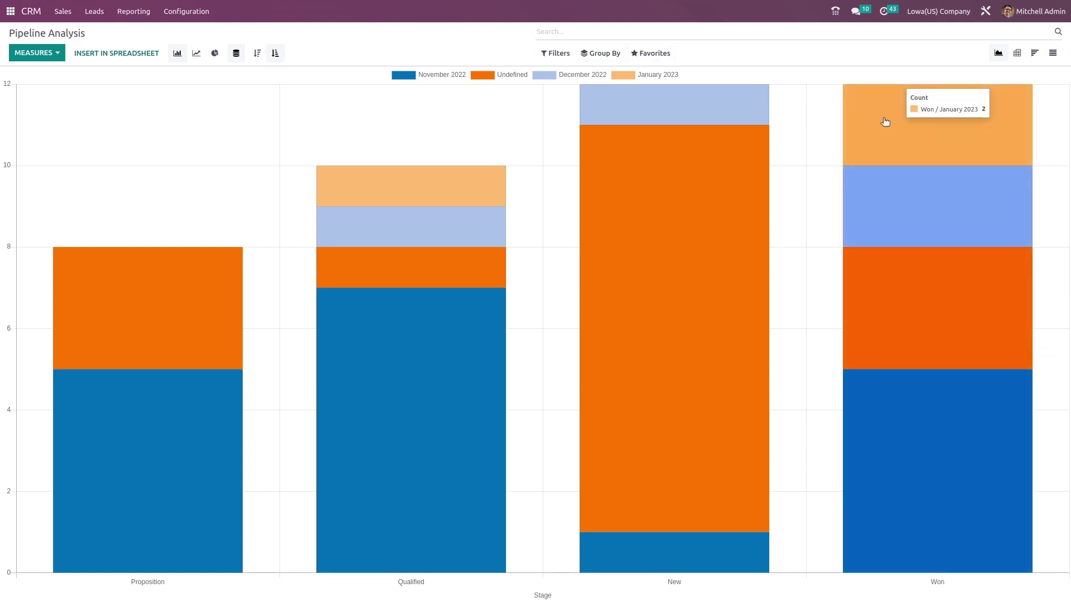
View the pipeline as a pivot table and a list, then switch to the cohort view
click(1022, 54)
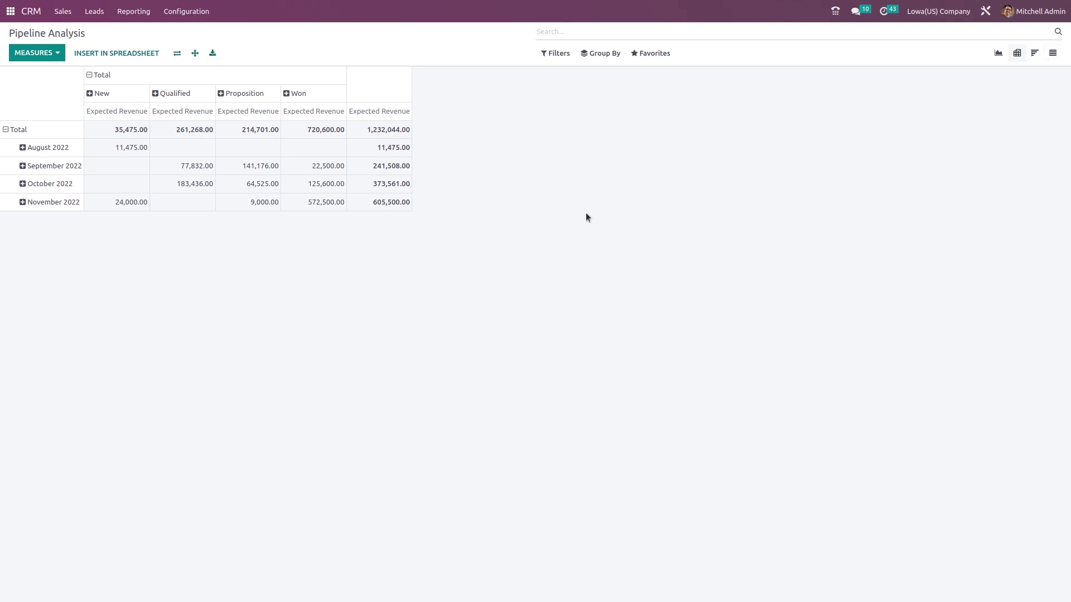
click(1049, 53)
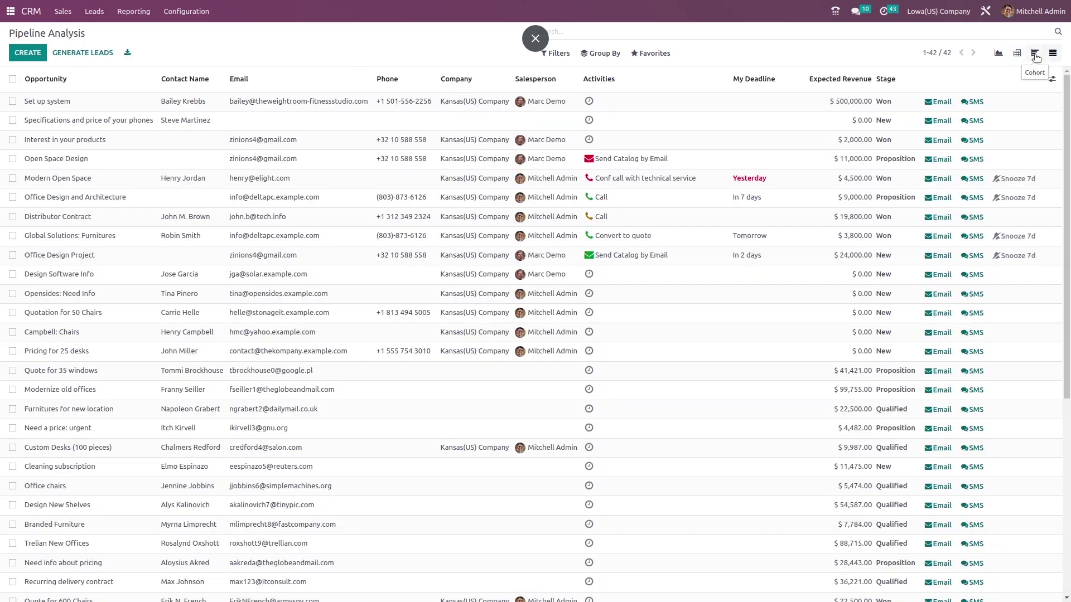
click(1035, 53)
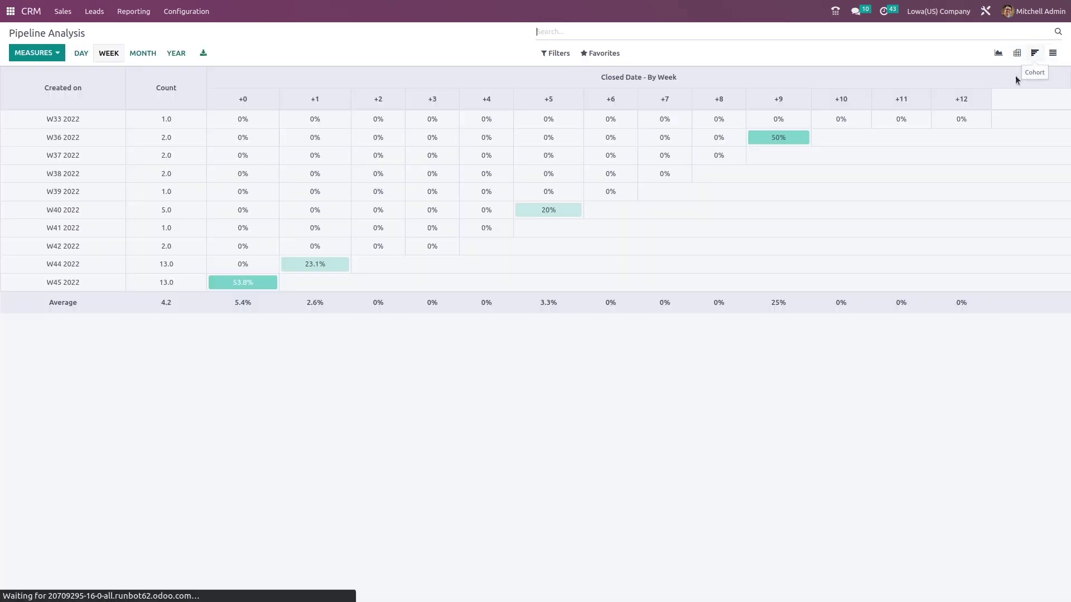
click(82, 54)
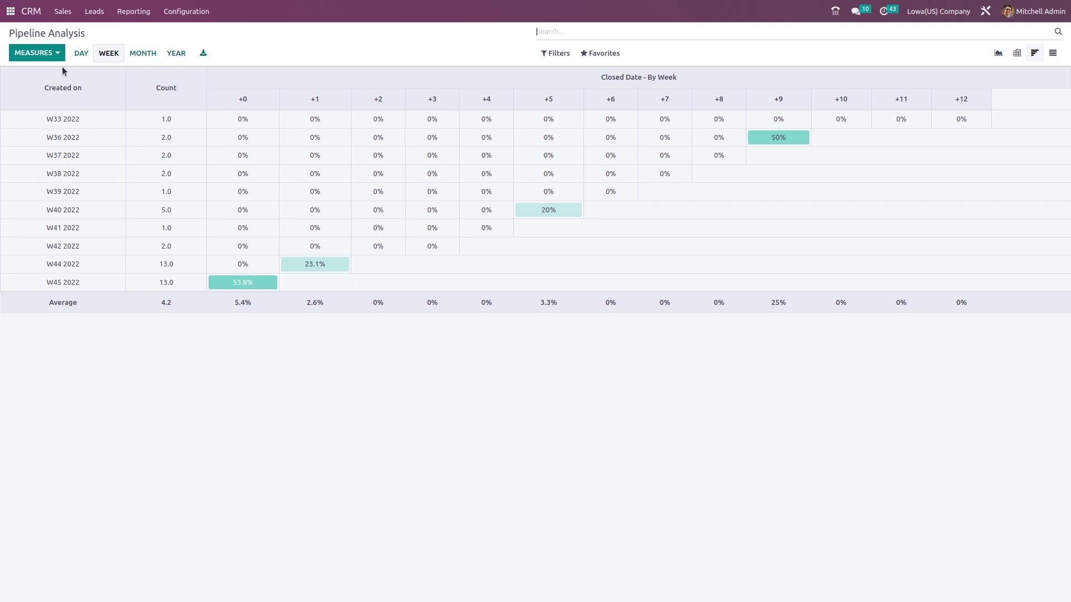
Measure the cohort by Days to Assign after trying Days To Convert, Exceeded Closing Days and Expected Revenue
click(38, 53)
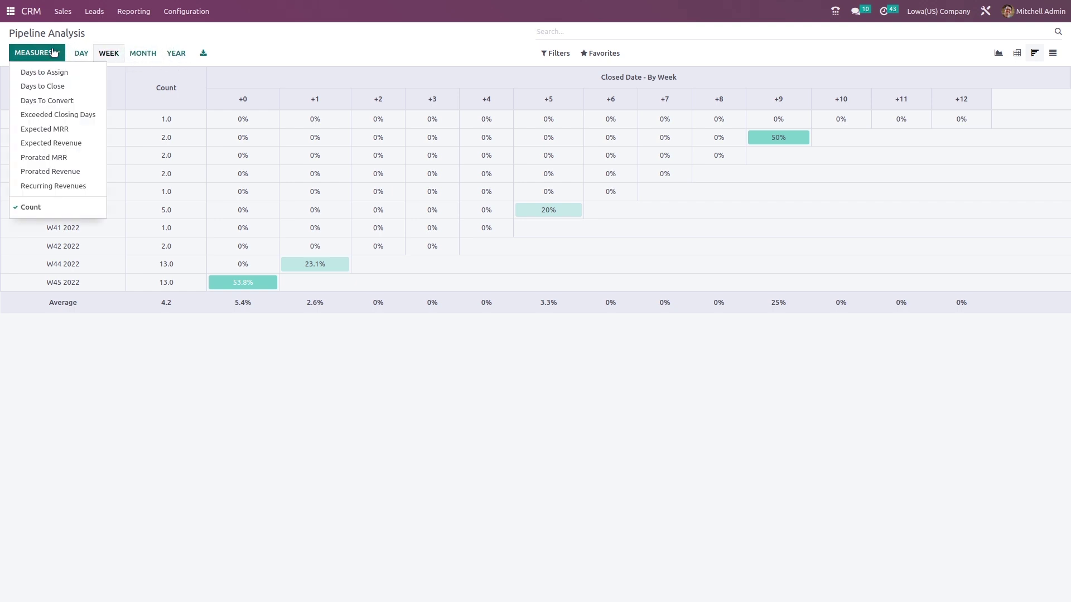
click(60, 99)
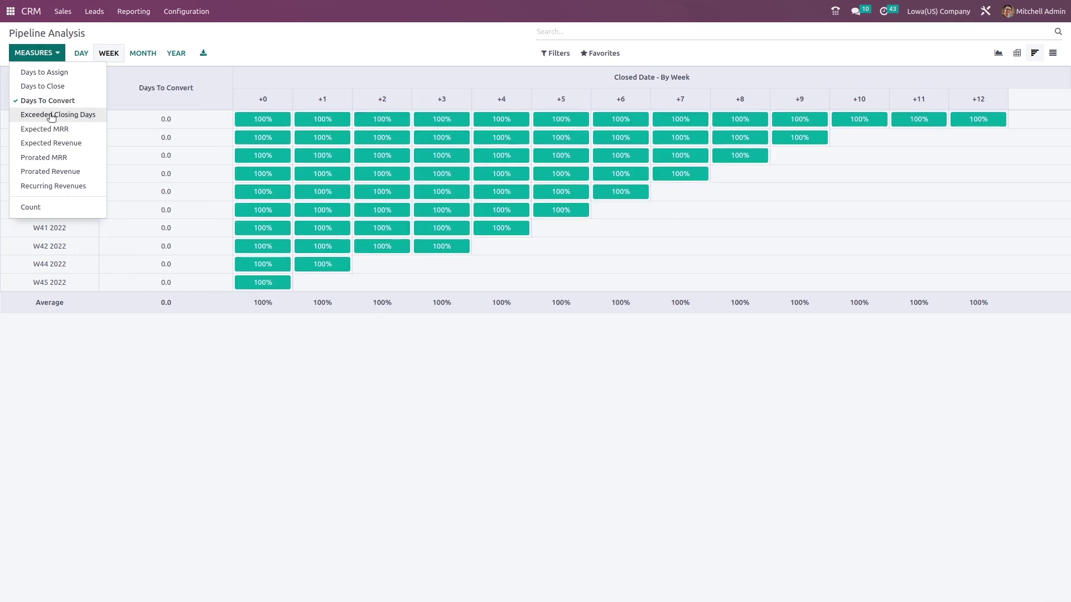
click(51, 115)
click(49, 144)
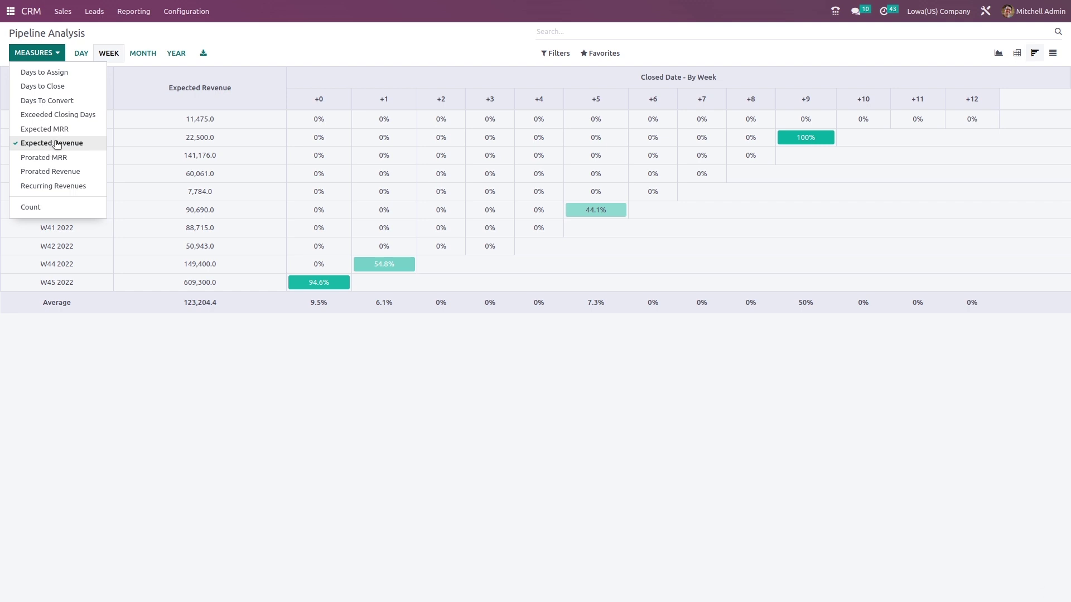
click(64, 75)
click(283, 46)
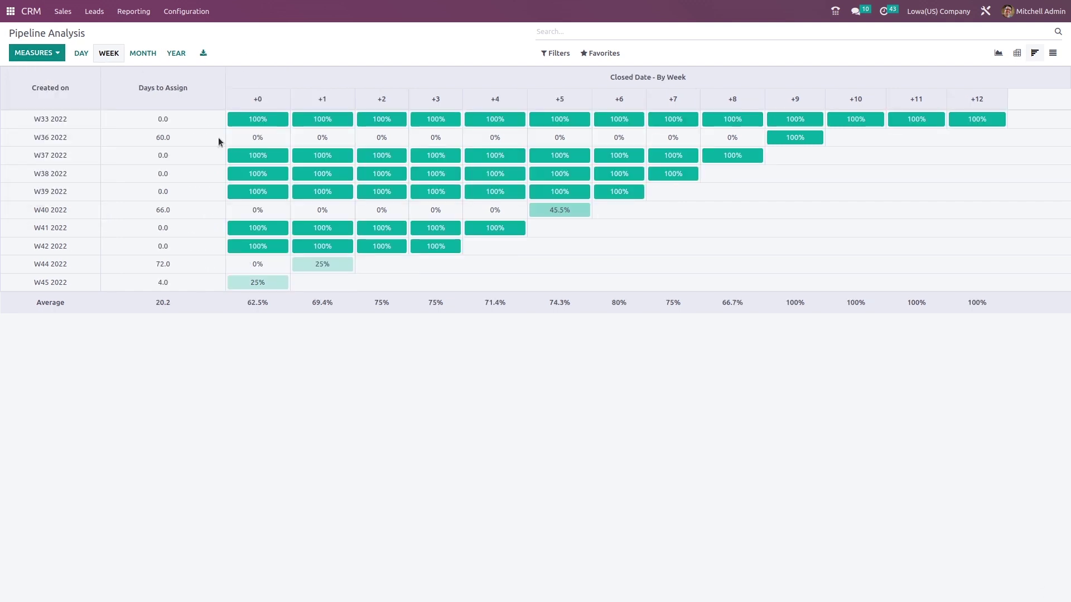
click(566, 56)
click(568, 95)
click(573, 111)
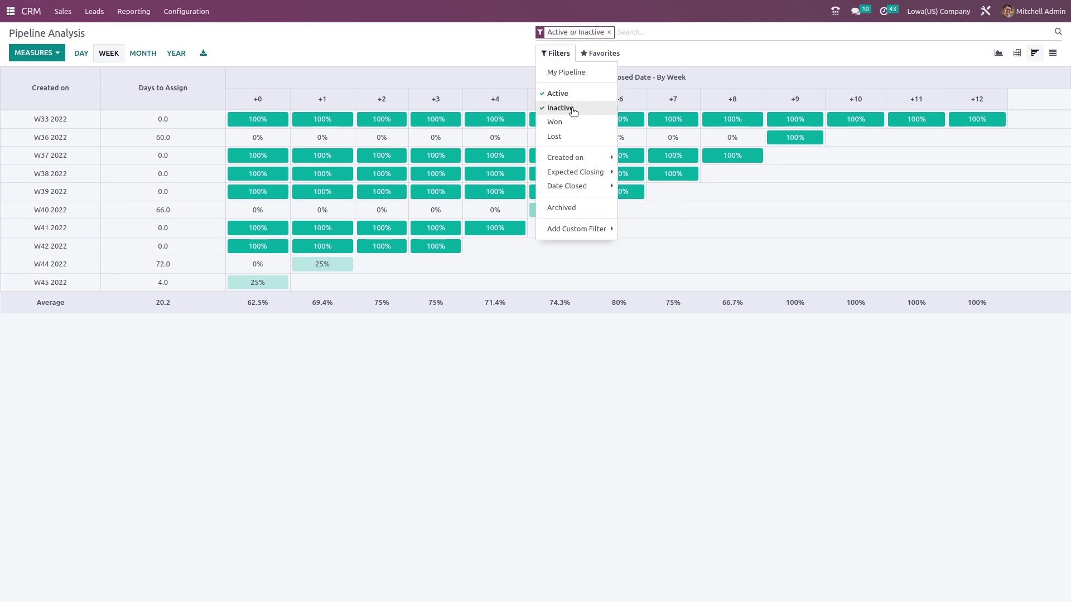
click(569, 94)
click(577, 124)
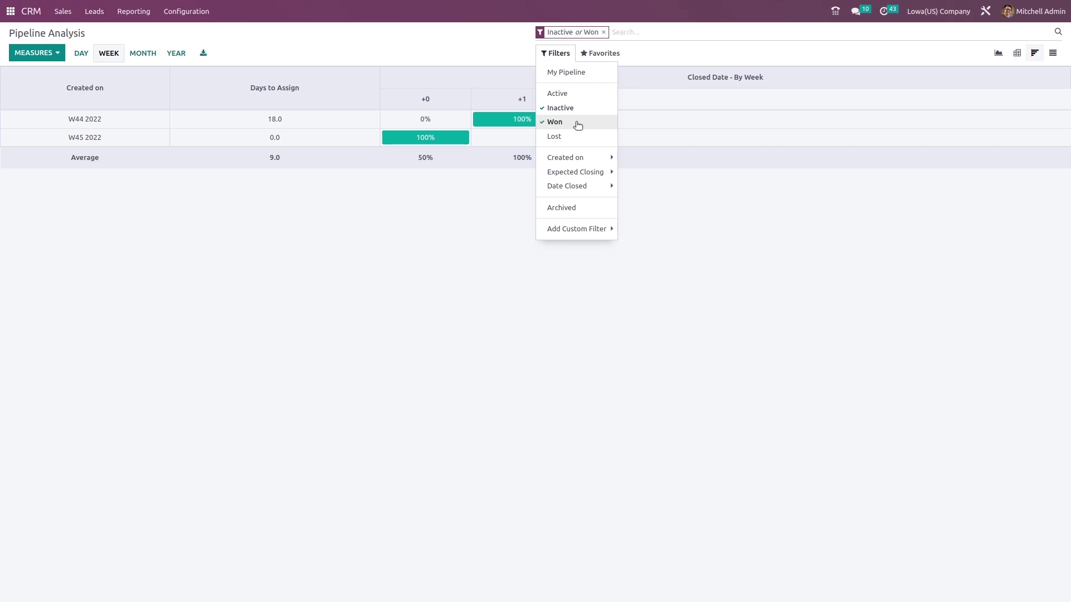
click(573, 108)
click(578, 124)
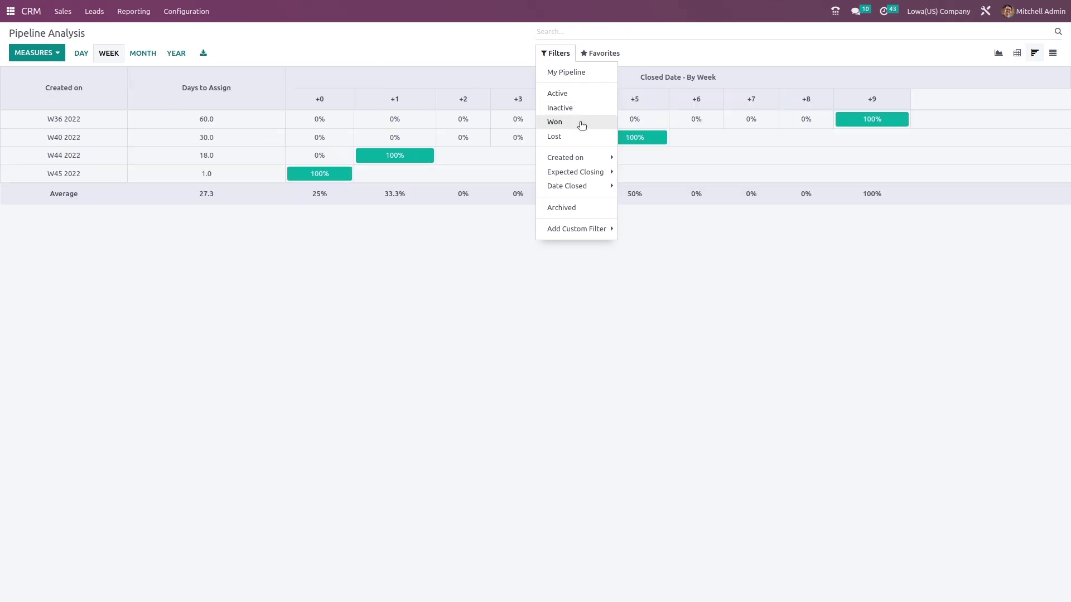
click(573, 137)
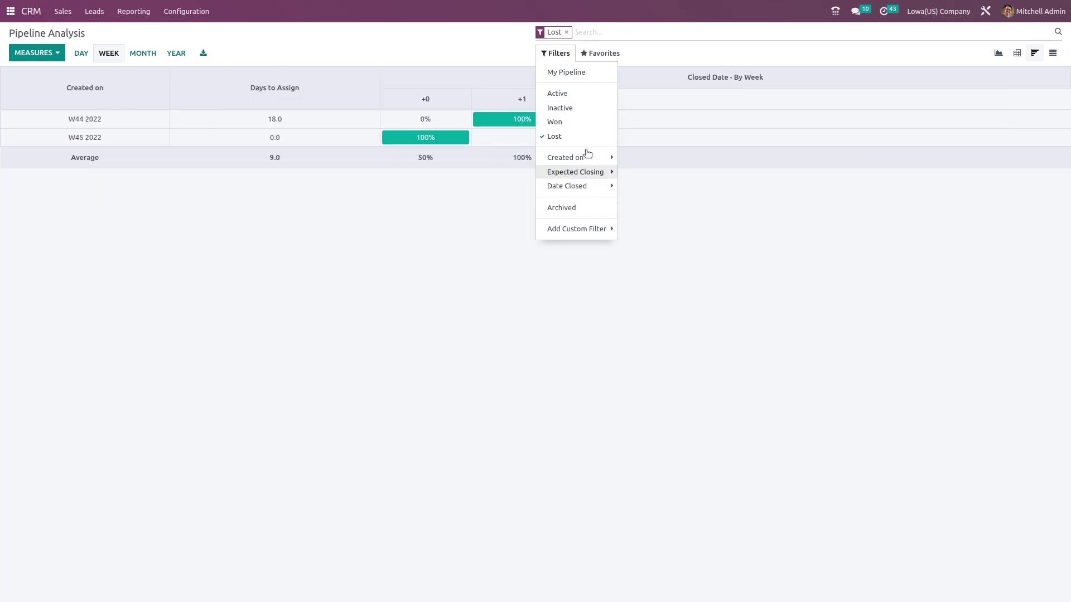
click(573, 209)
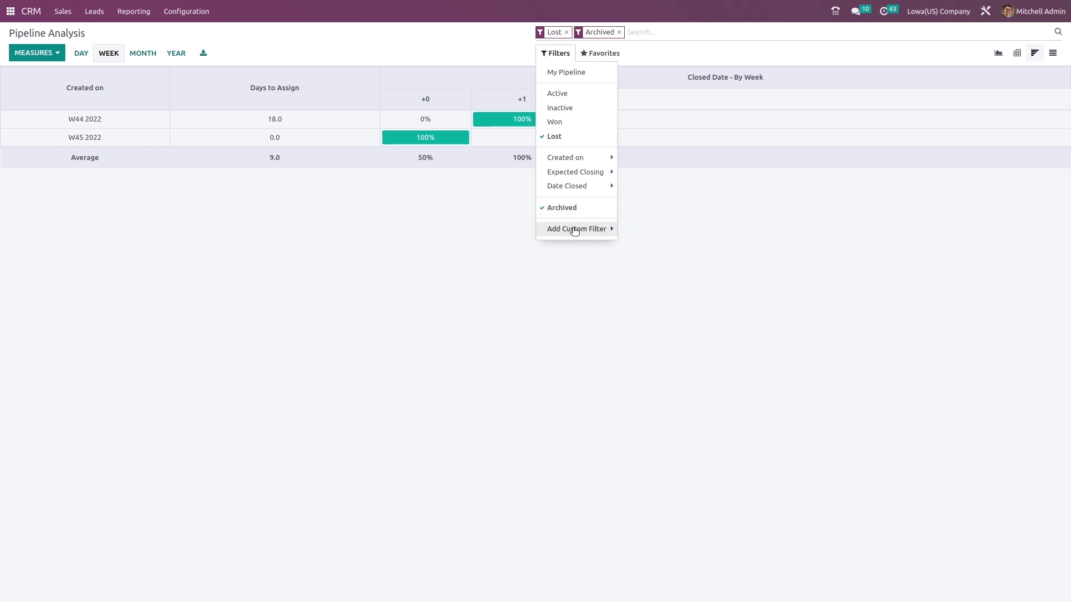
click(575, 230)
click(637, 348)
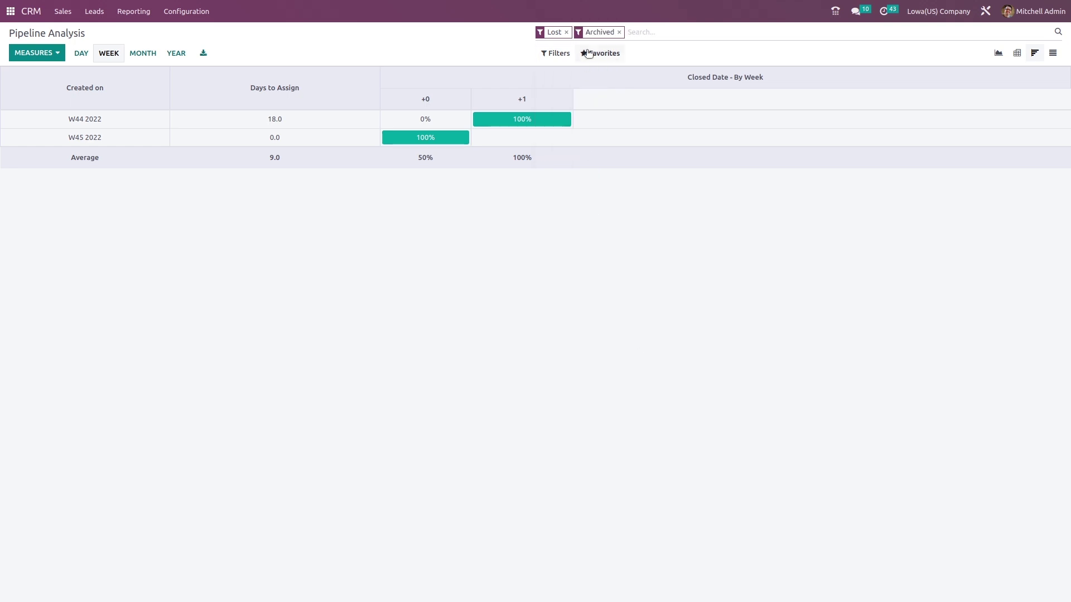
click(619, 32)
click(566, 32)
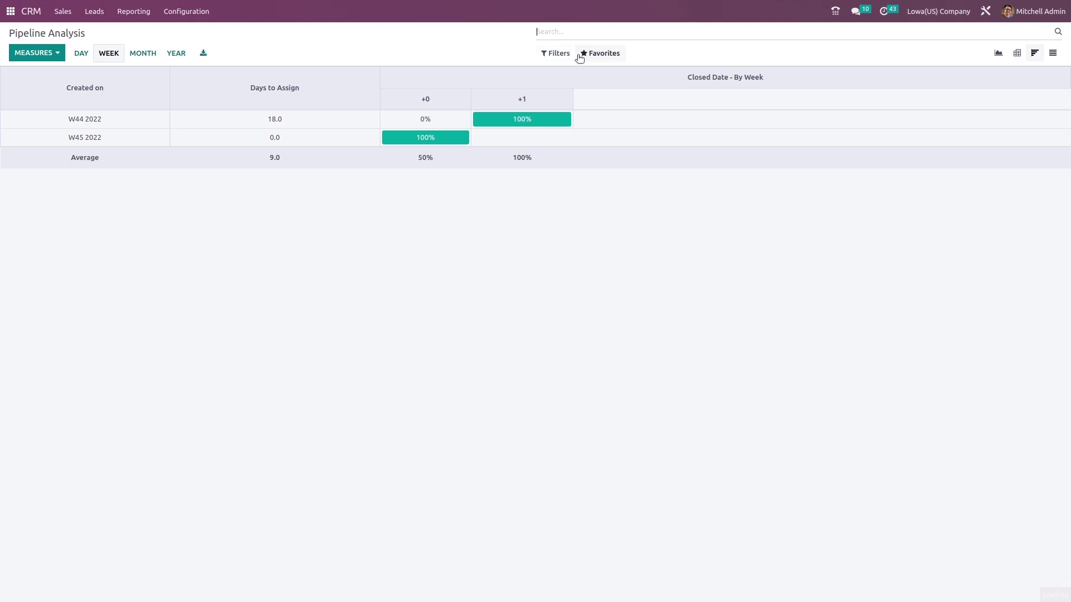
click(591, 53)
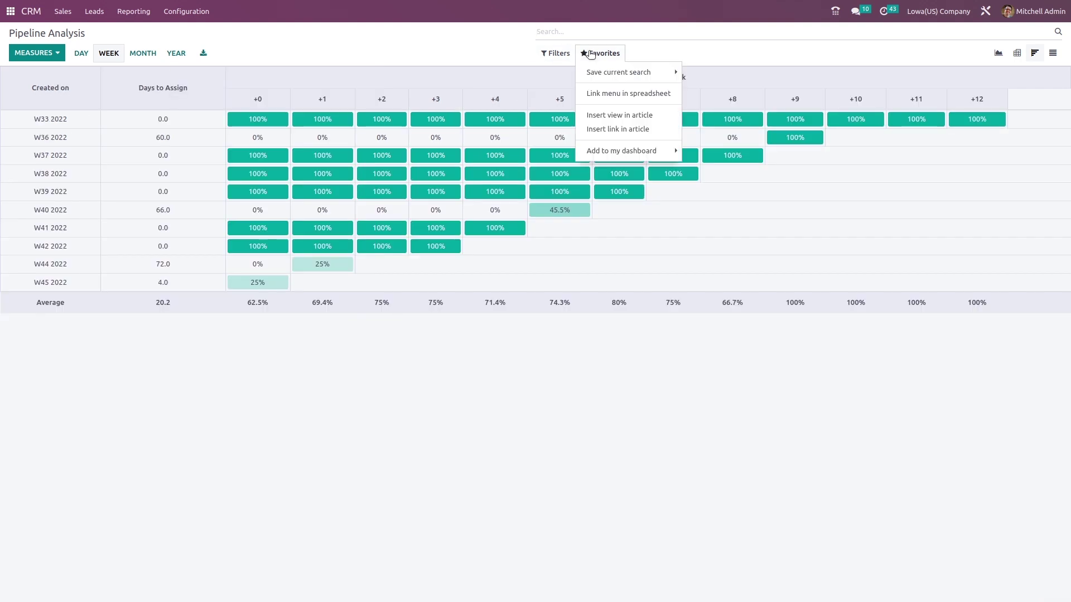
Embed the Days to Assign cohort in the Welcome article, view it, then return to Pipeline Analysis
click(598, 115)
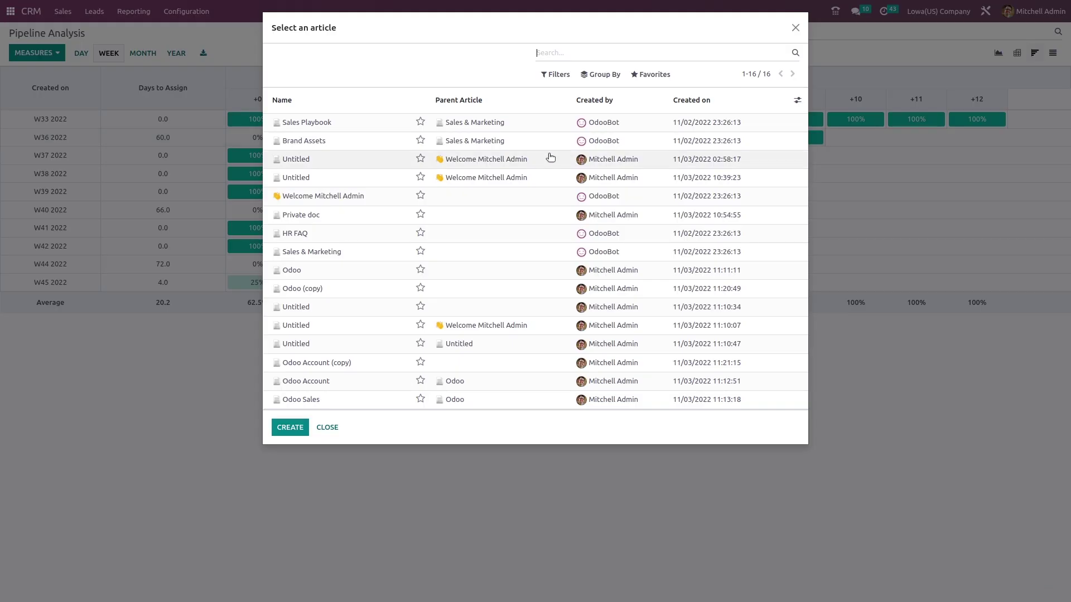
click(371, 198)
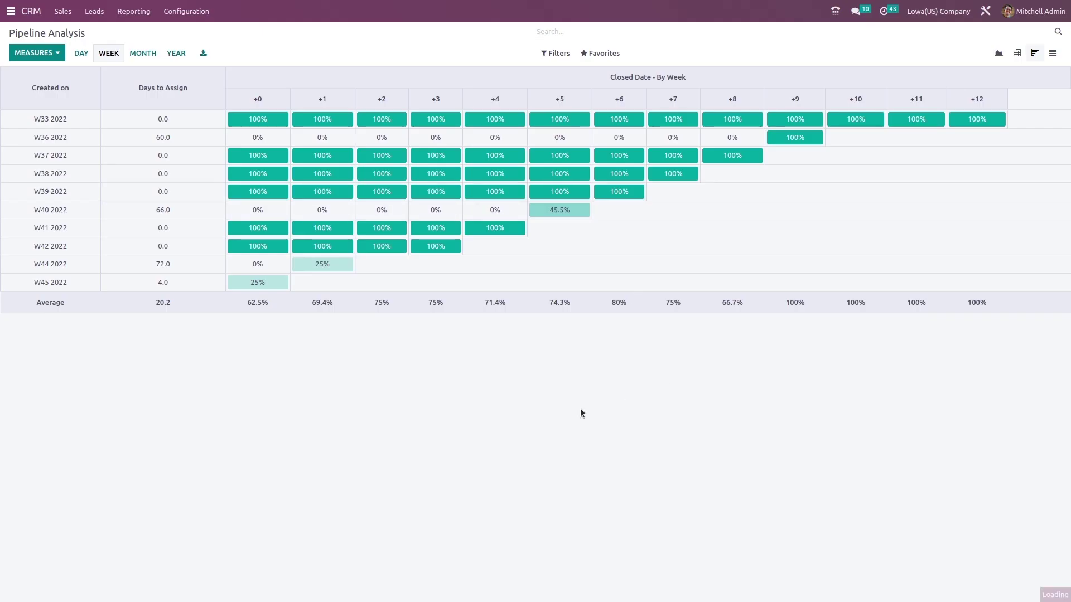
scroll(494, 343, down, 12)
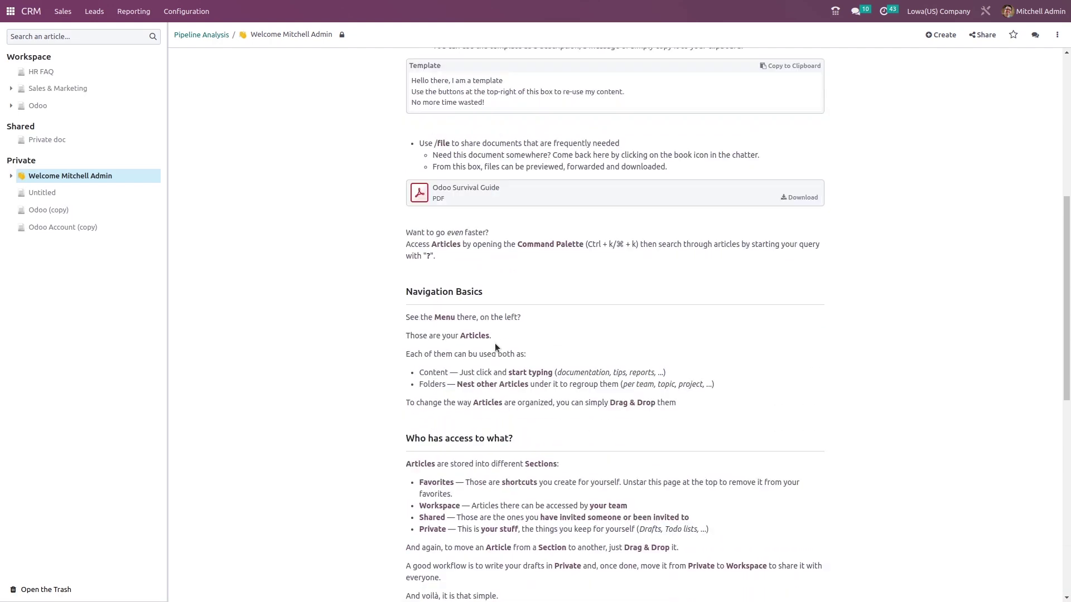
scroll(495, 343, down, 10)
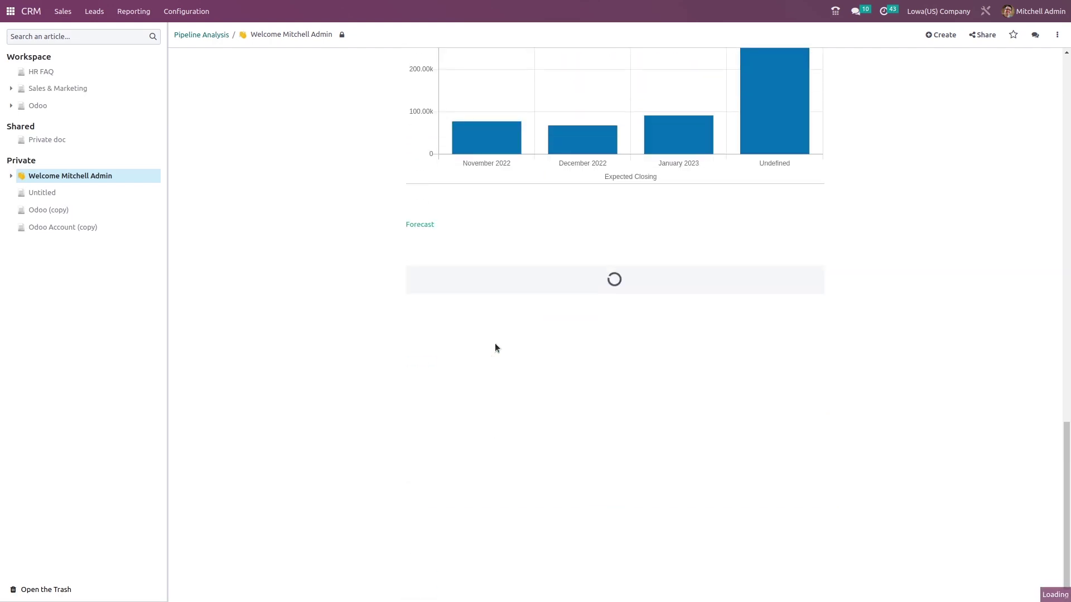
scroll(562, 326, down, 3)
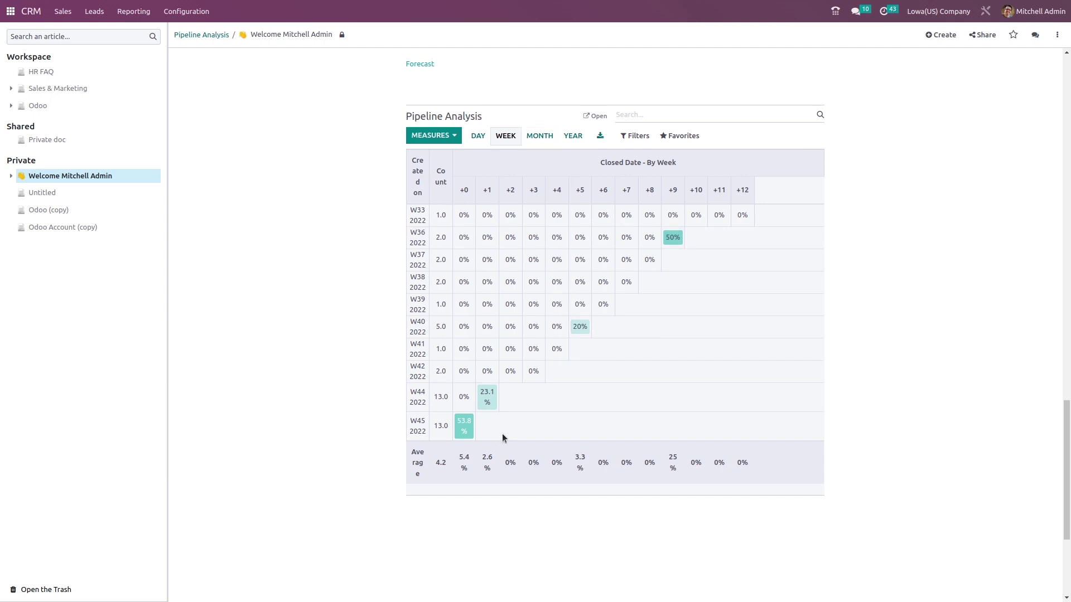
click(193, 35)
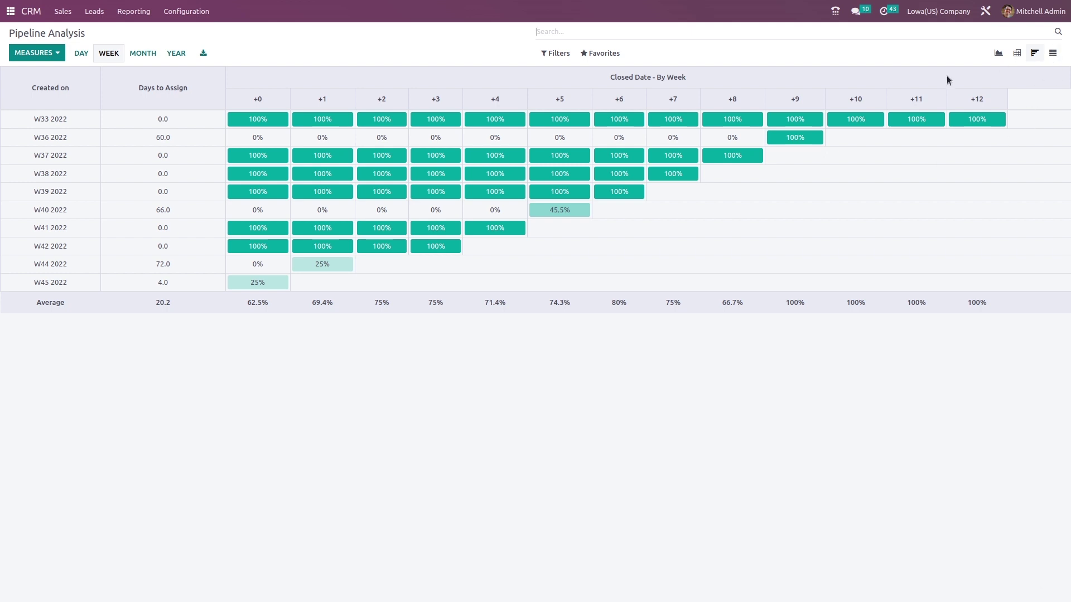
Open Leads Analysis, clear the Created on: 2022 and Active or Inactive filters, and show it as a pivot
click(134, 12)
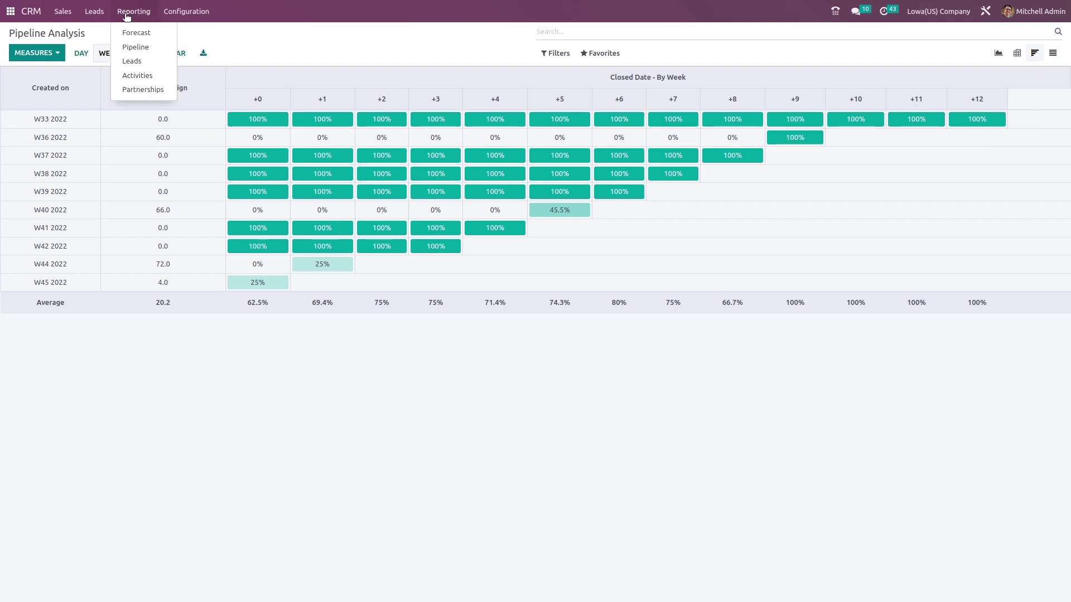
click(142, 63)
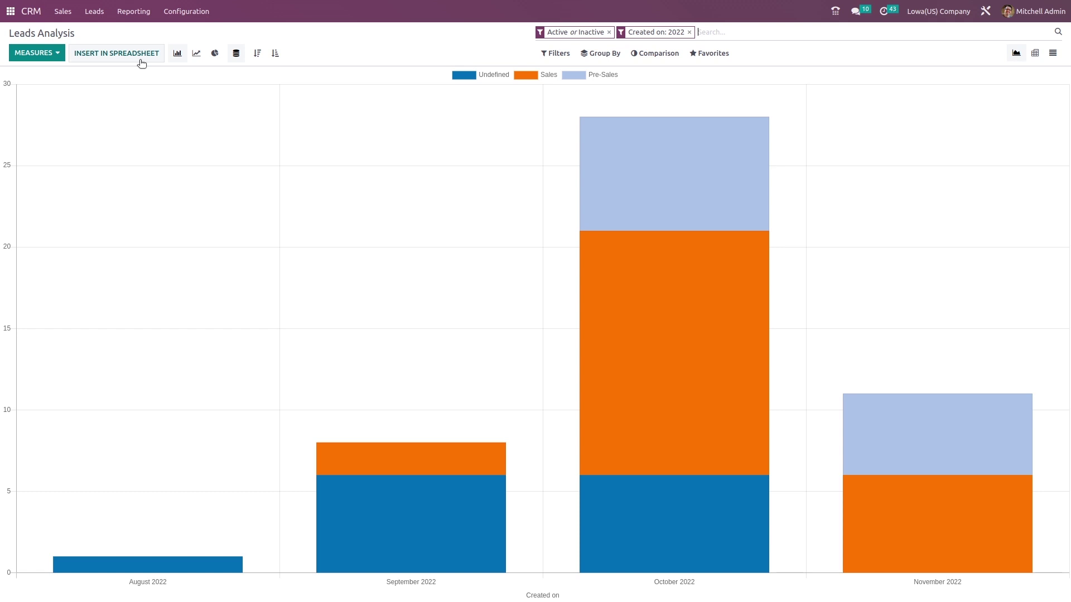
click(689, 32)
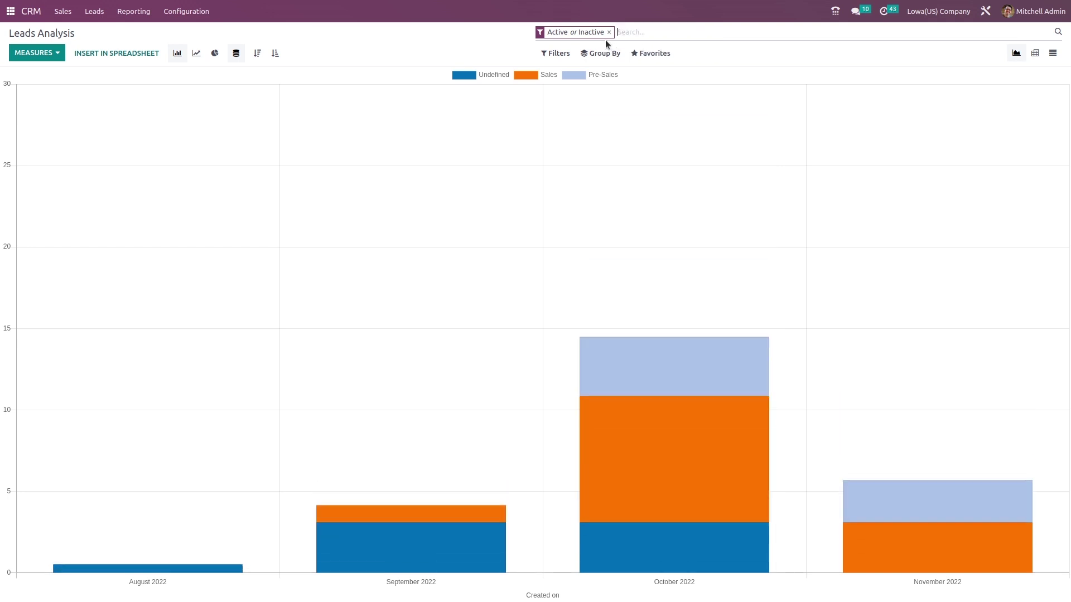
click(608, 32)
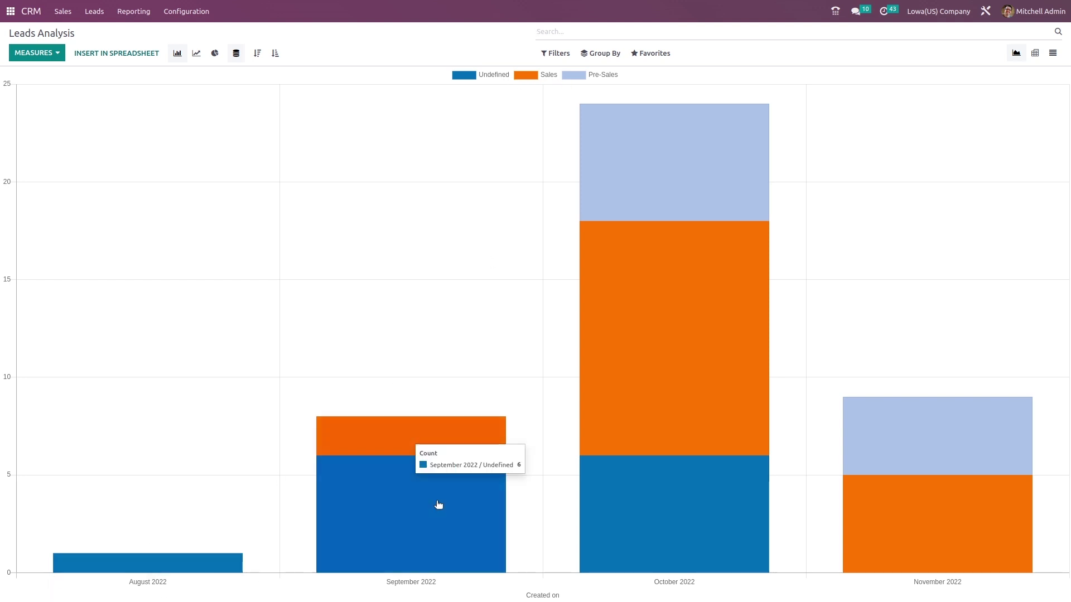
mouse_move(655, 489)
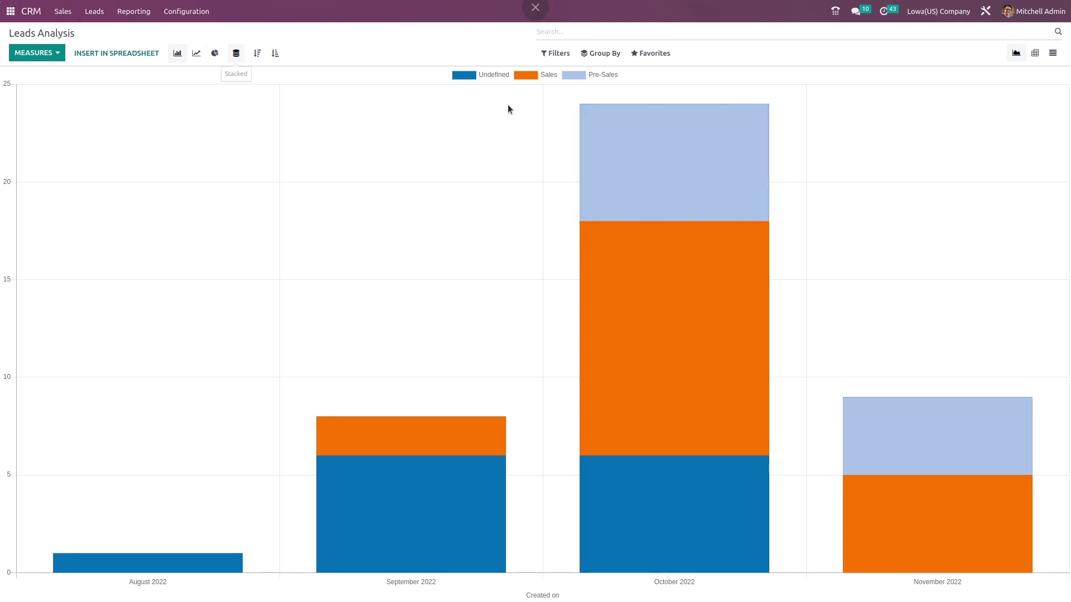
click(1035, 55)
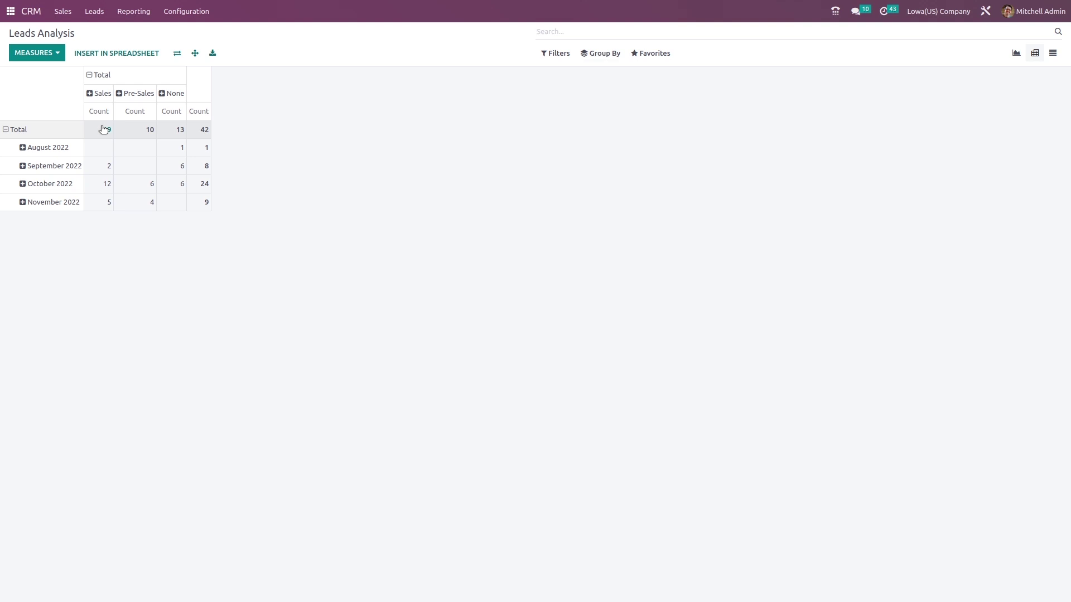
Insert the Leads Analysis pivot into a new spreadsheet, then go back to the pivot view
click(127, 55)
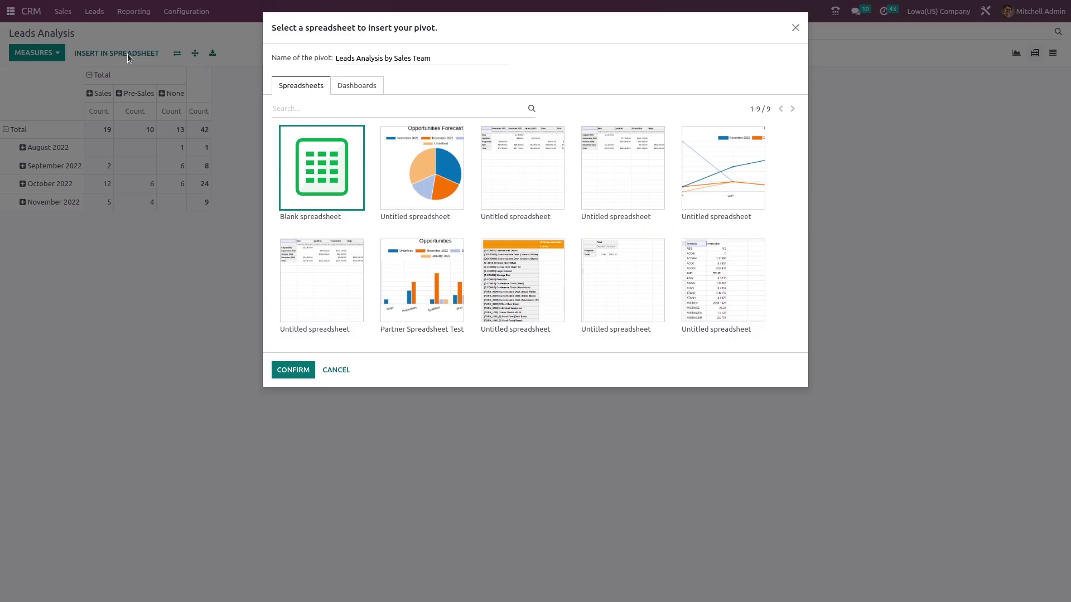
click(282, 378)
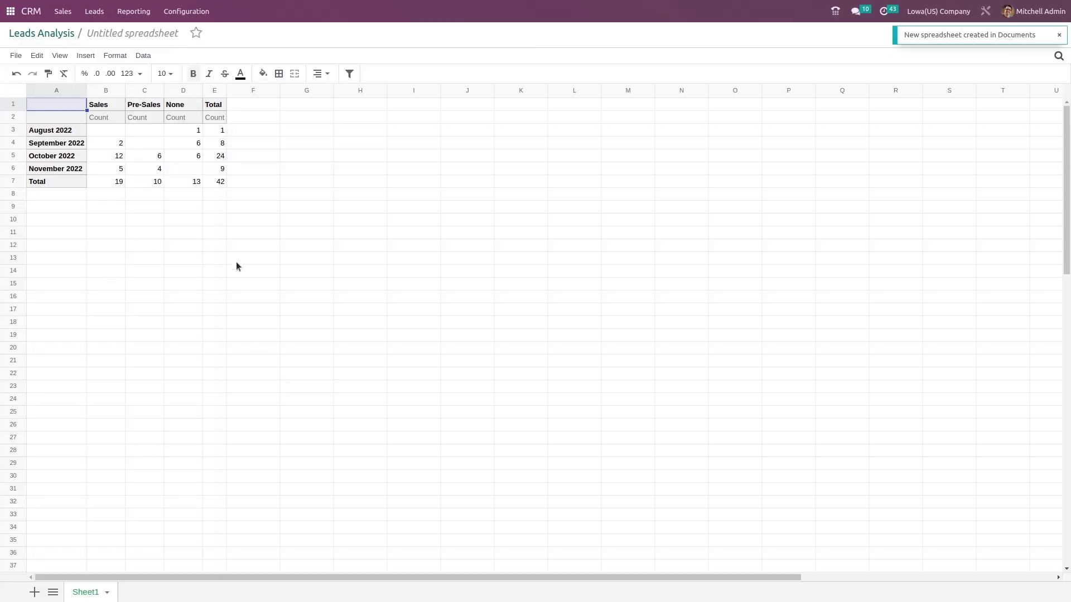
click(57, 34)
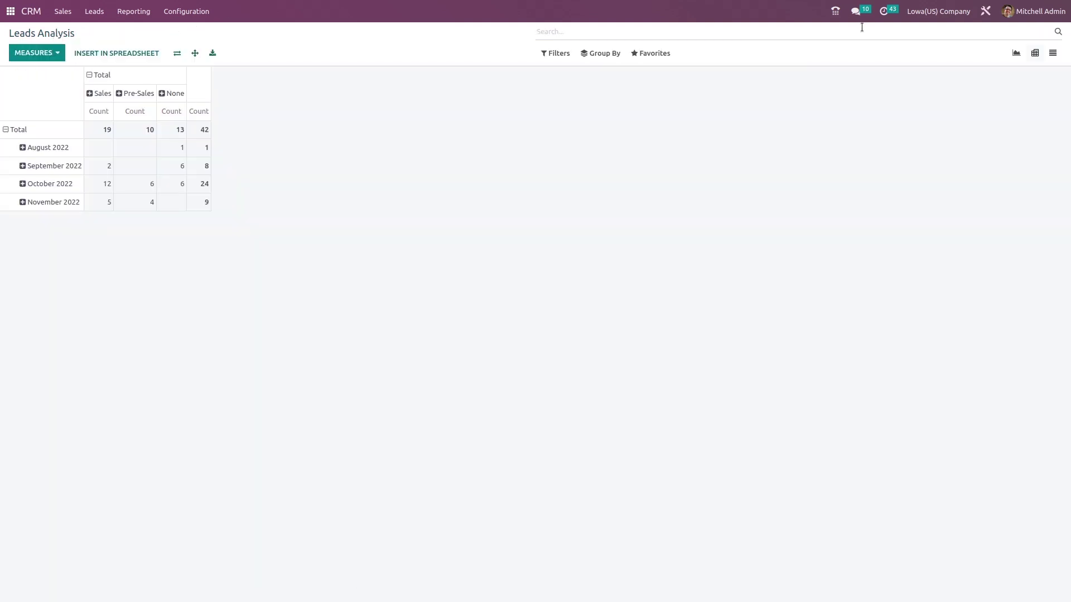
Show the leads analysis as a plain list and scroll through it
click(1052, 55)
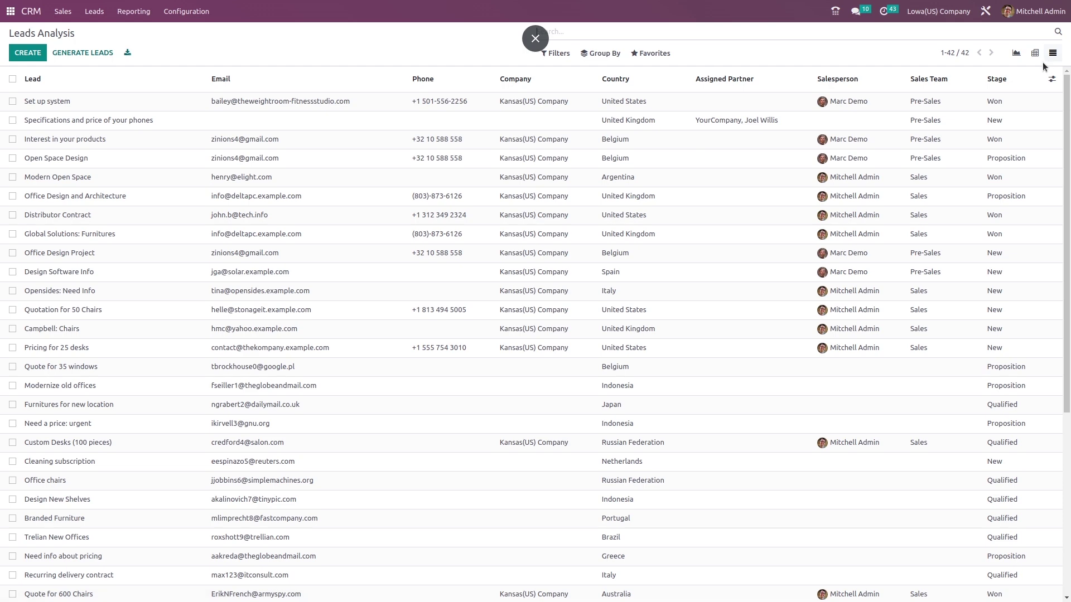
scroll(446, 156, down, 5)
scroll(449, 166, up, 5)
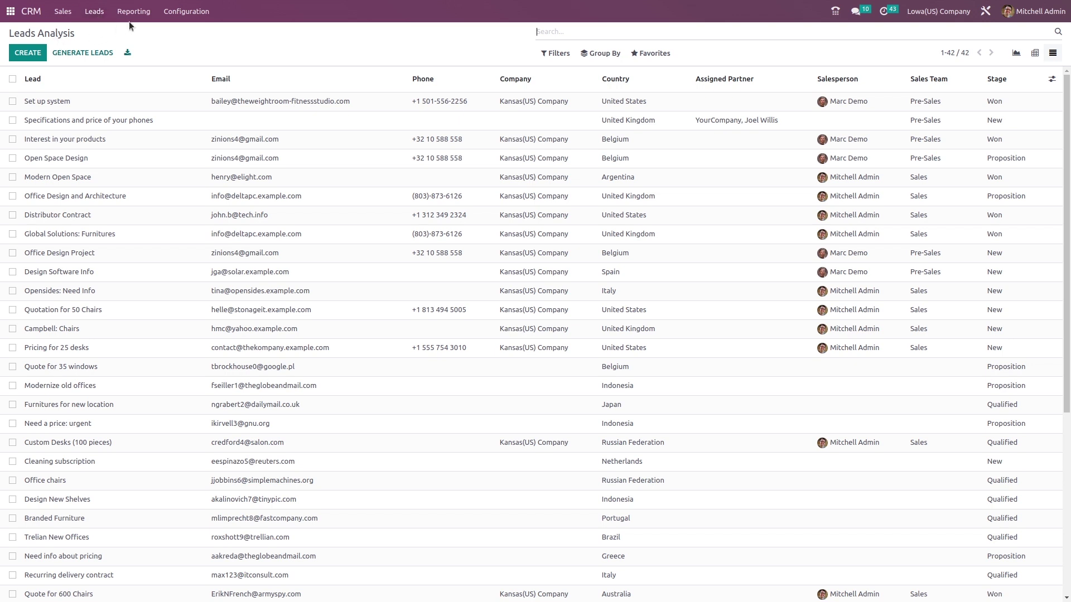
Switch to the graph view, try Stage, Medium and Source groupings, then remove them all
click(1019, 56)
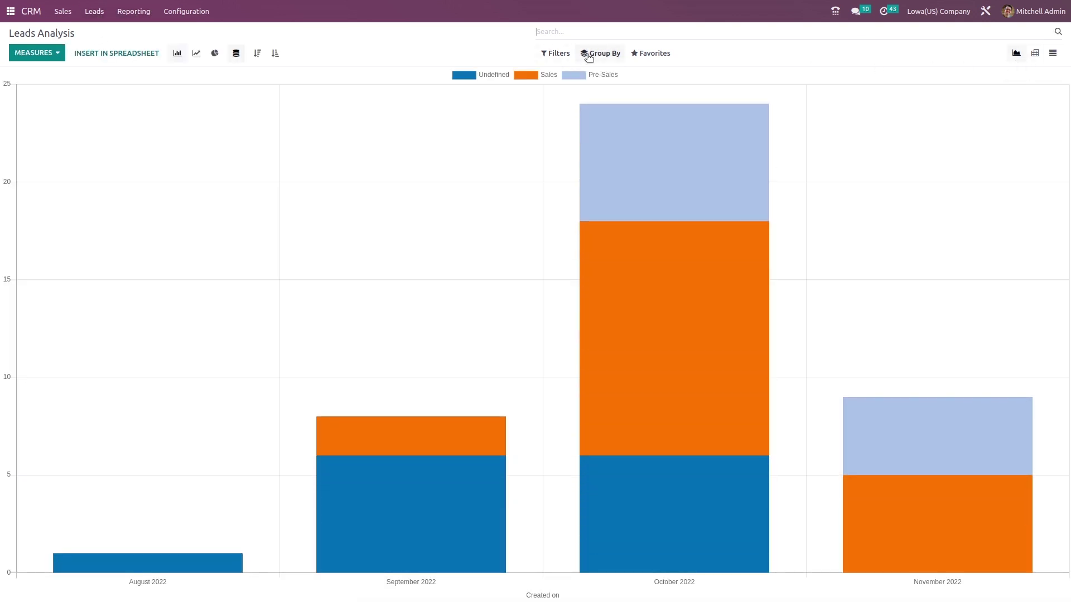
click(590, 55)
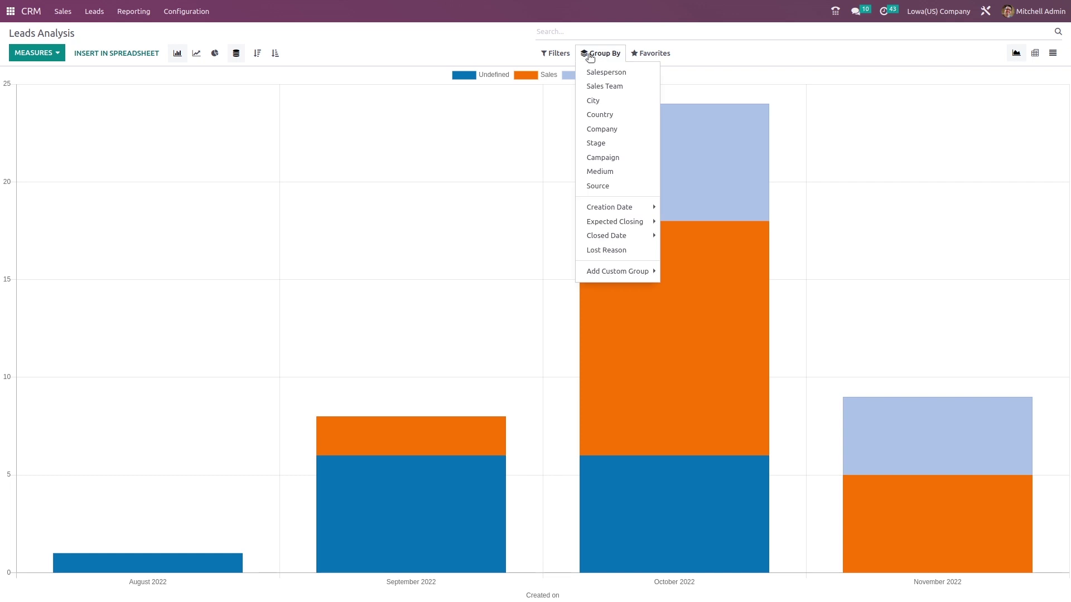
click(609, 144)
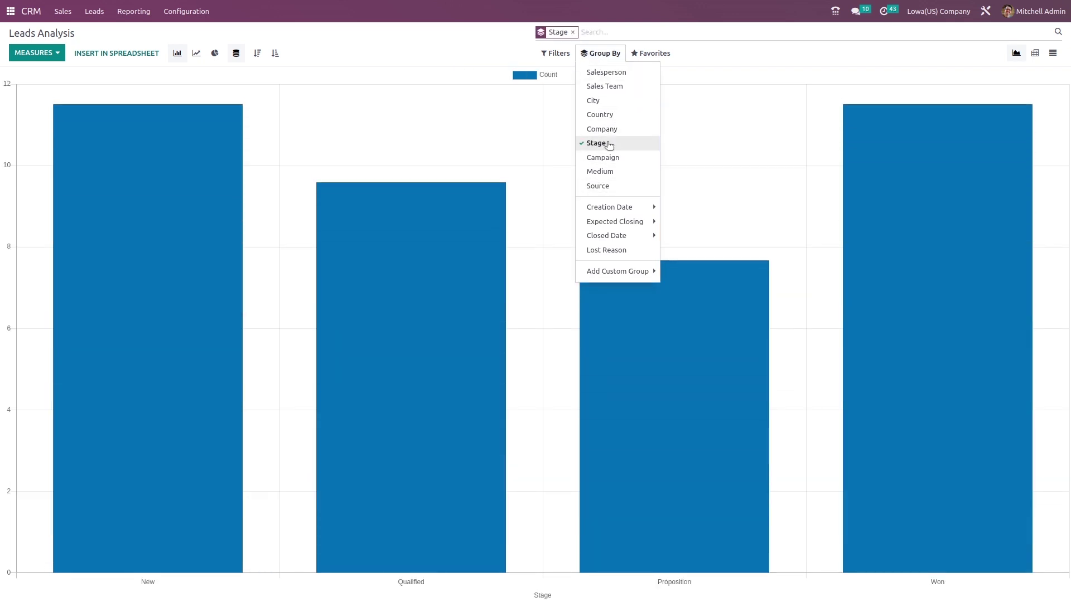
click(616, 170)
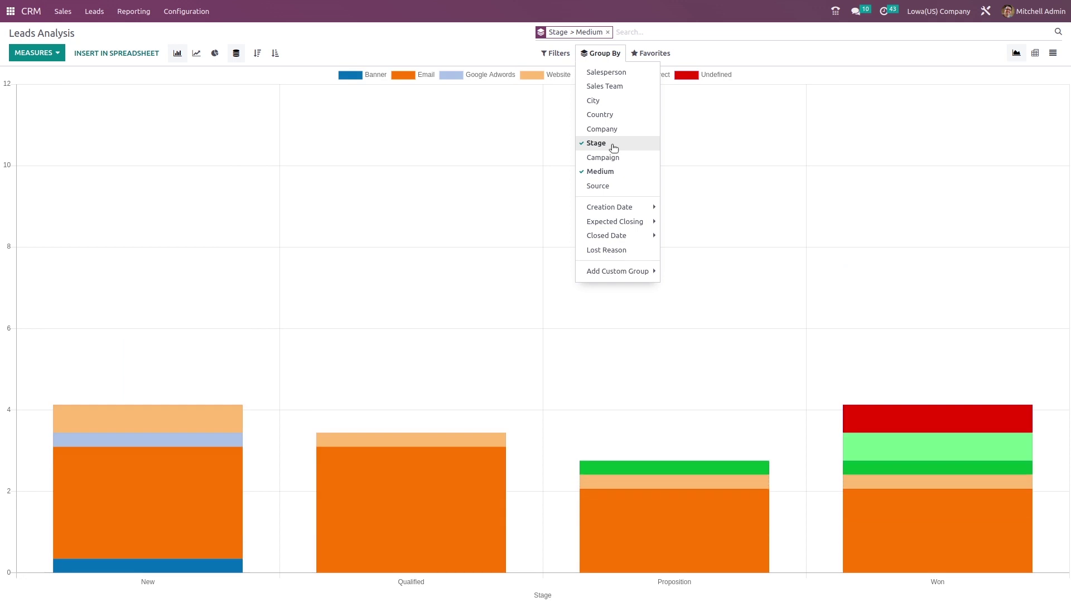
click(610, 145)
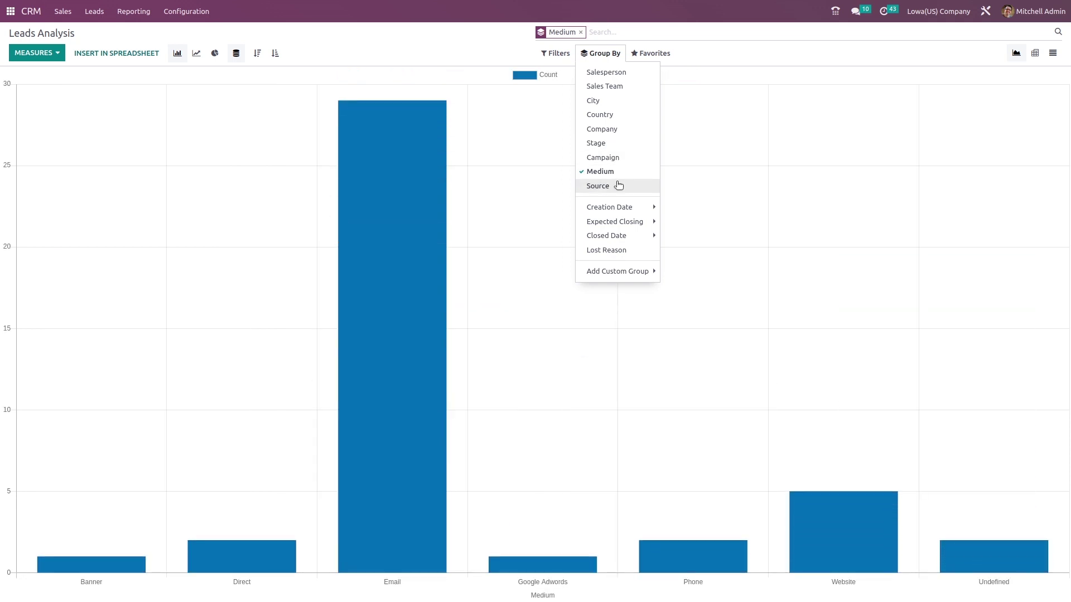
click(618, 186)
click(617, 170)
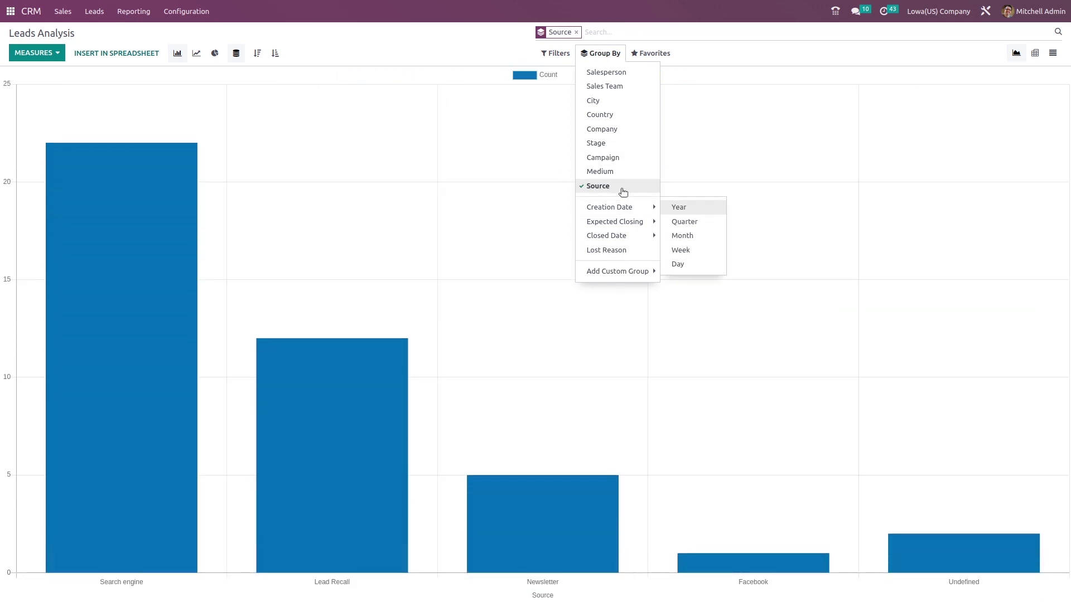
click(623, 190)
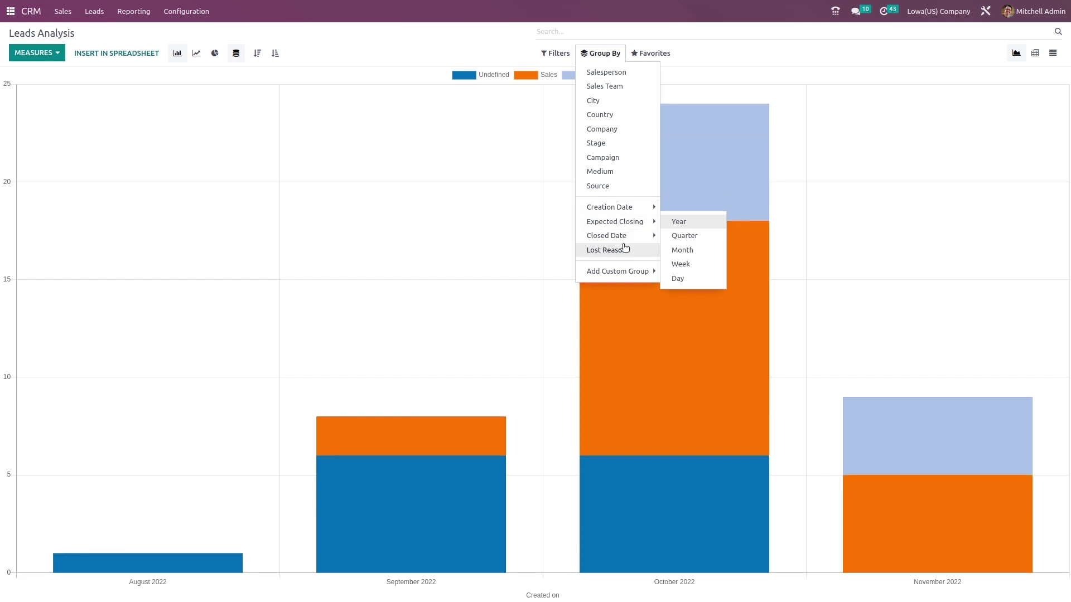
click(639, 55)
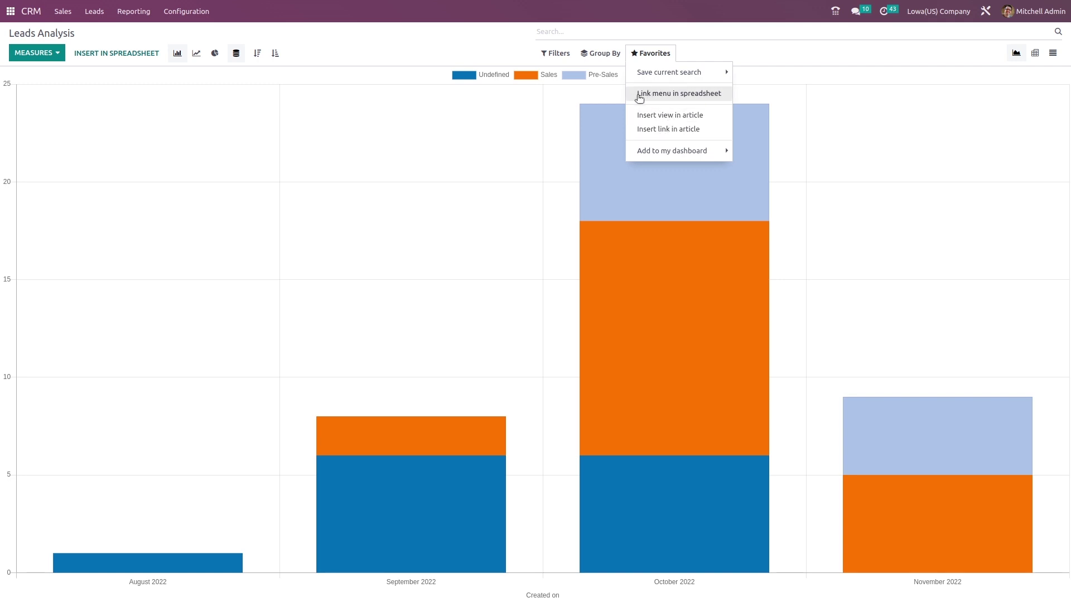
Leave Filters and Measures unchanged and show the leads as a stacked line chart
mouse_move(555, 53)
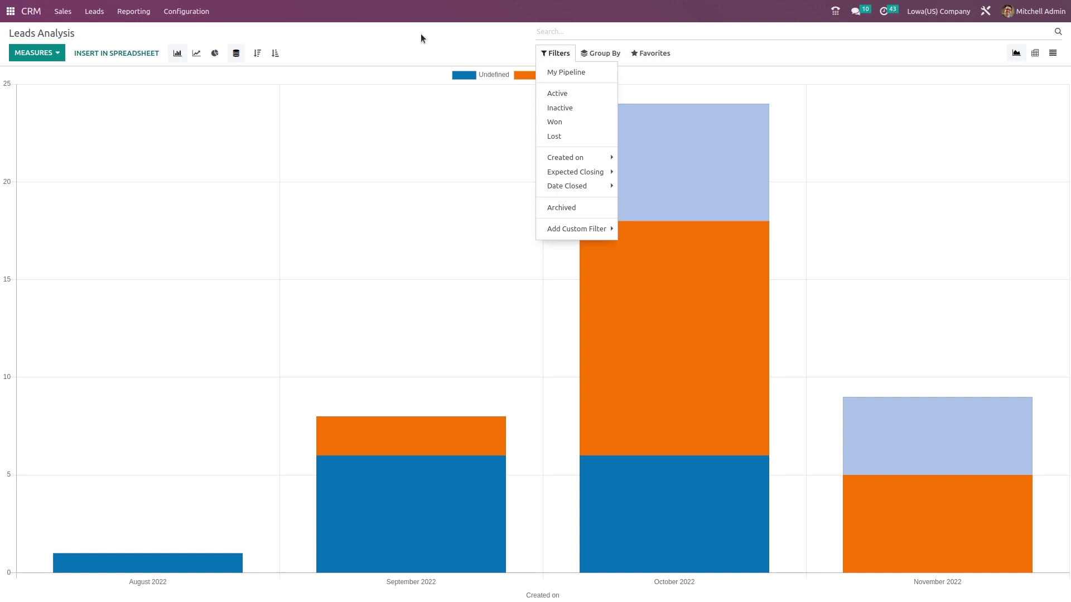
click(399, 45)
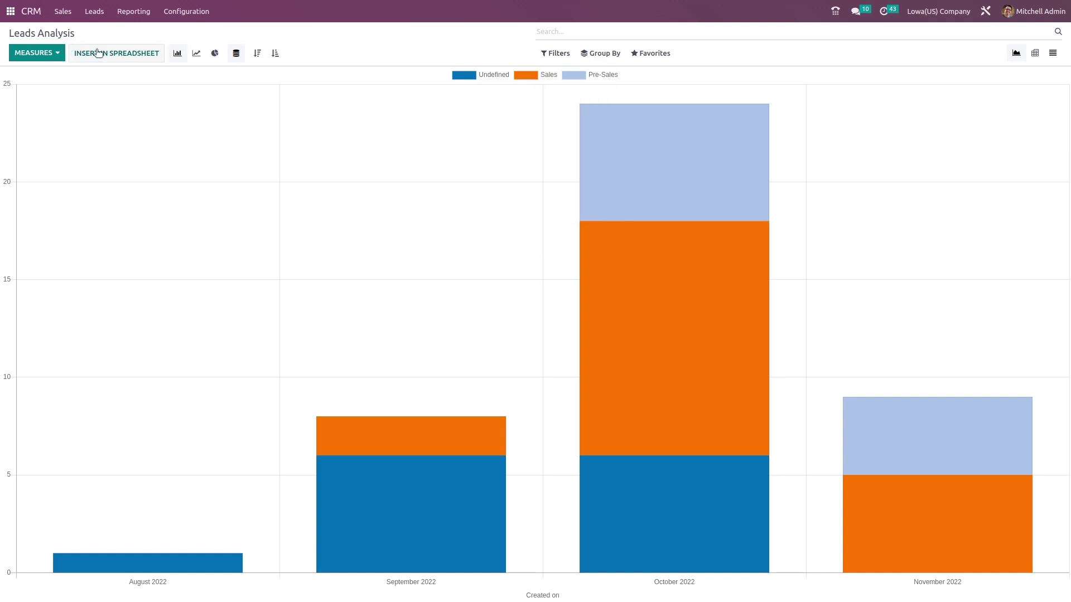
click(46, 53)
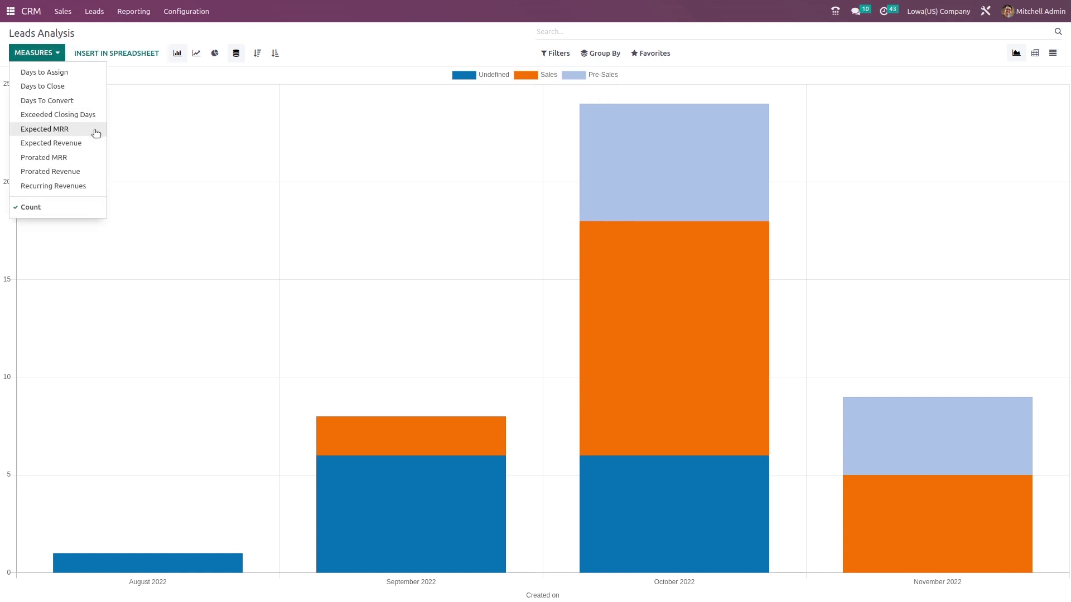
click(252, 65)
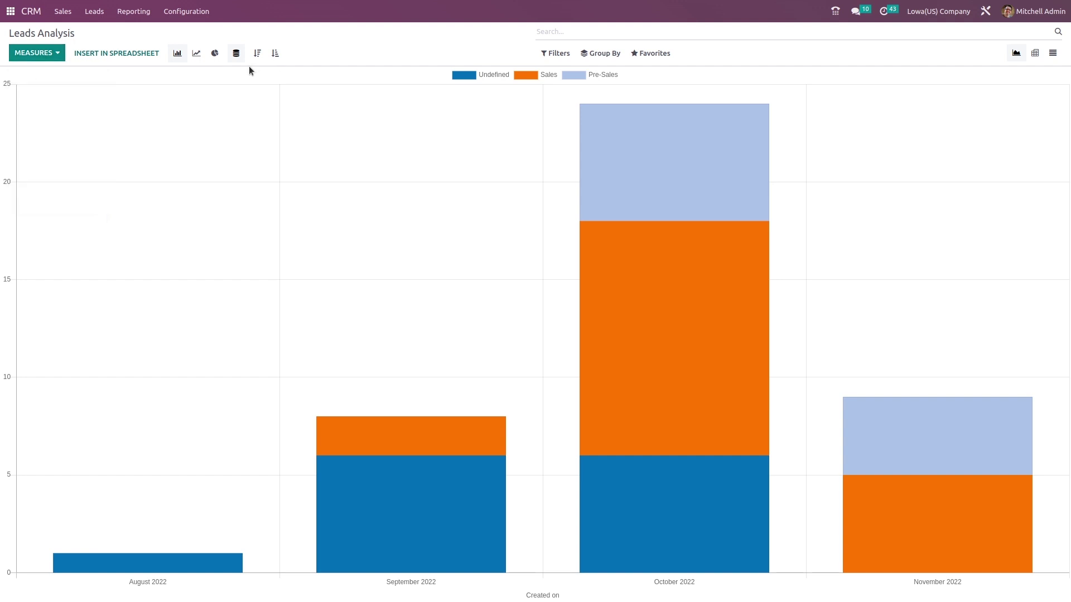
click(196, 53)
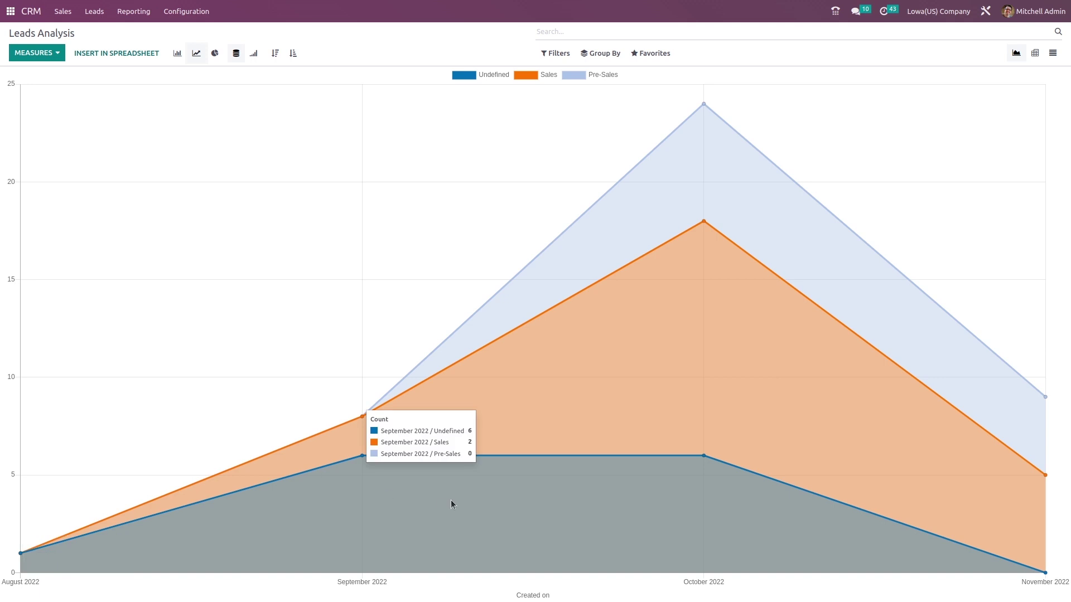
Open the Activities analysis and remove its Trailing 12 months filter
click(143, 11)
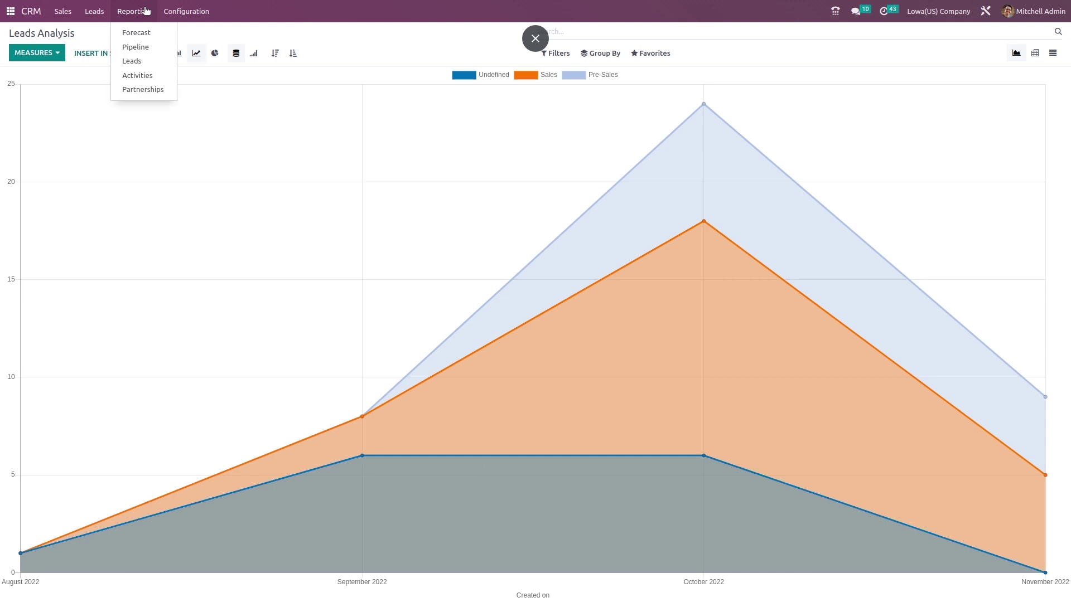
click(150, 74)
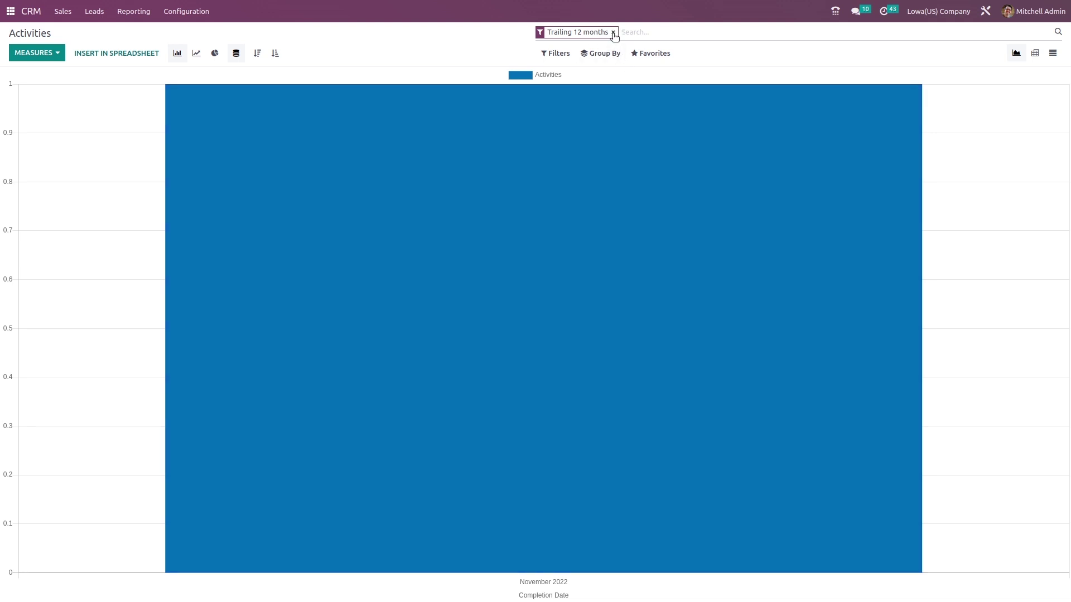
click(613, 33)
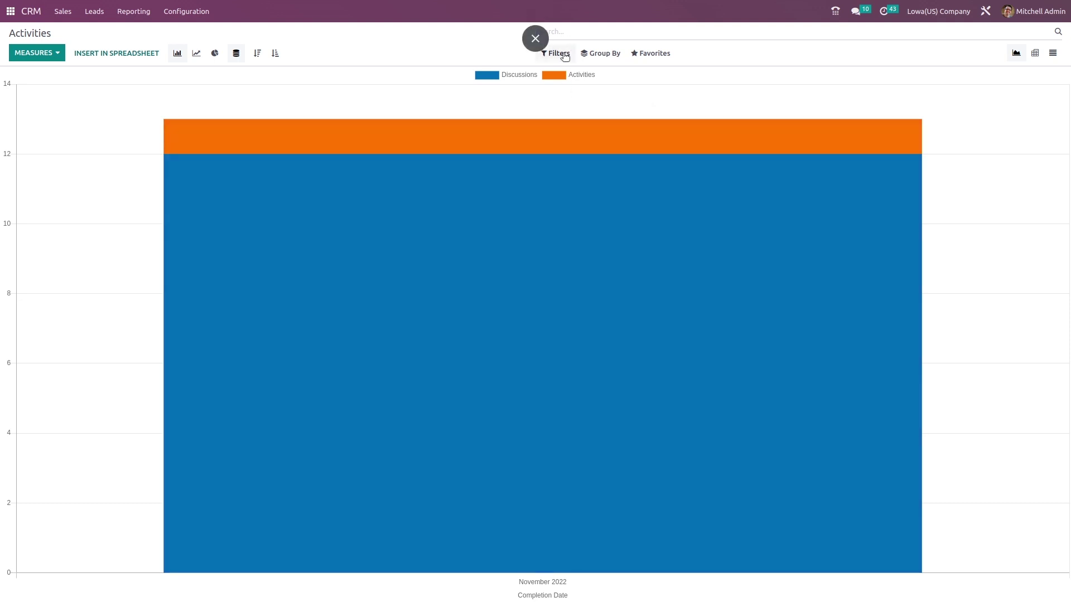
Try the Won, Lost and Trailing 12 months filters, removing each again
click(565, 56)
click(581, 73)
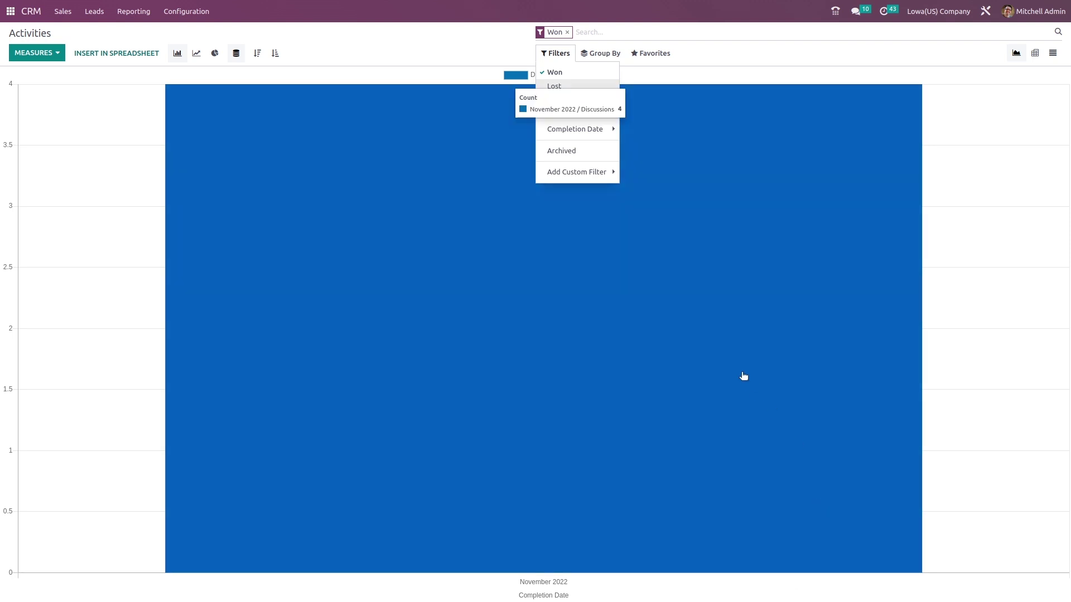
click(600, 74)
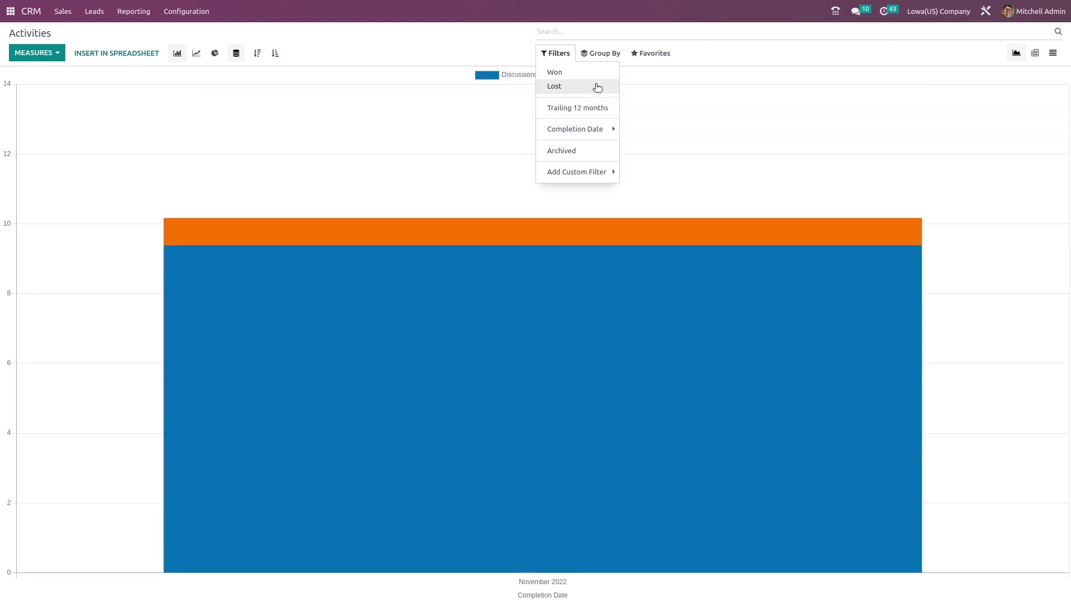
click(597, 86)
click(591, 90)
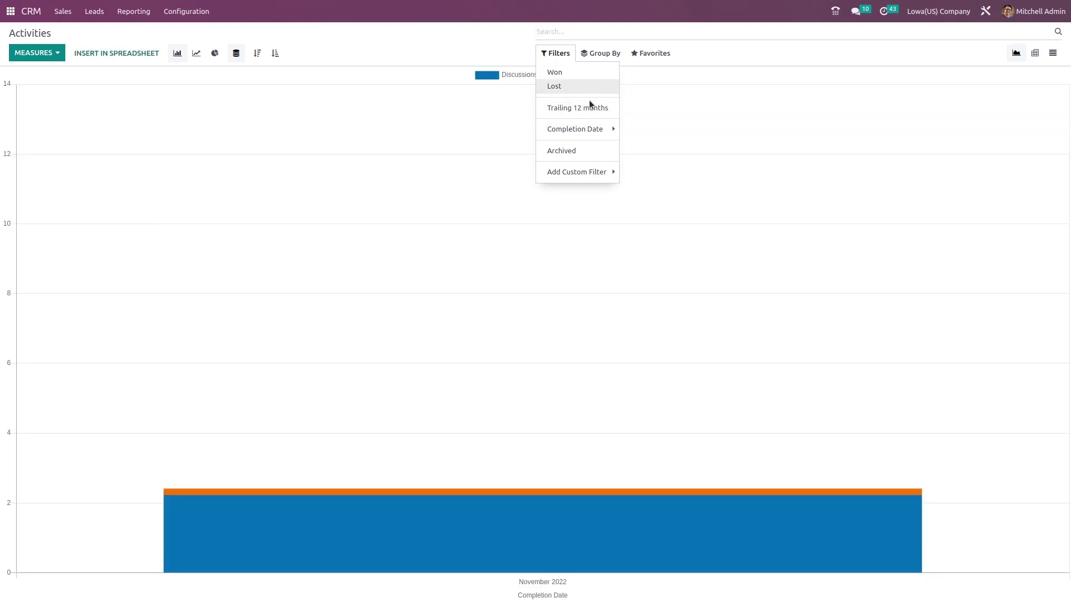
click(590, 114)
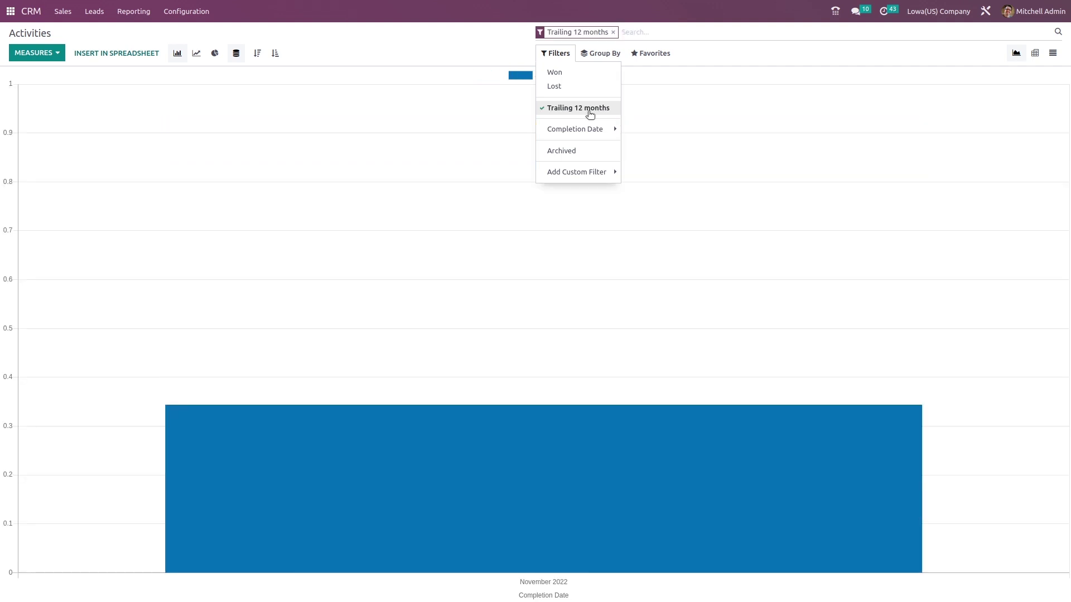
click(600, 53)
click(612, 32)
Look at the Completion Date filter periods and the custom filter option
click(565, 55)
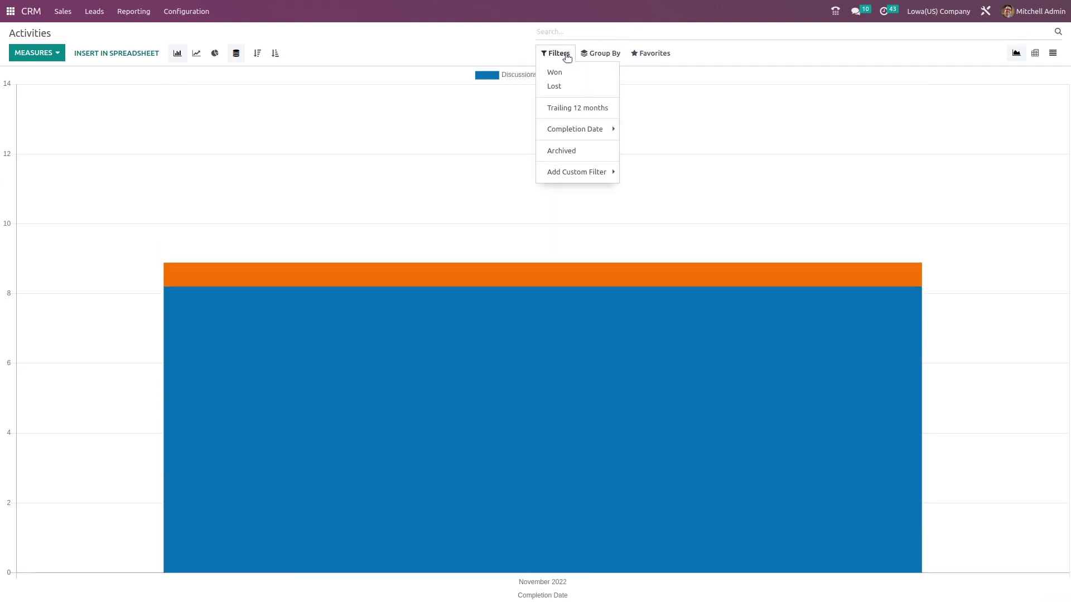
click(581, 131)
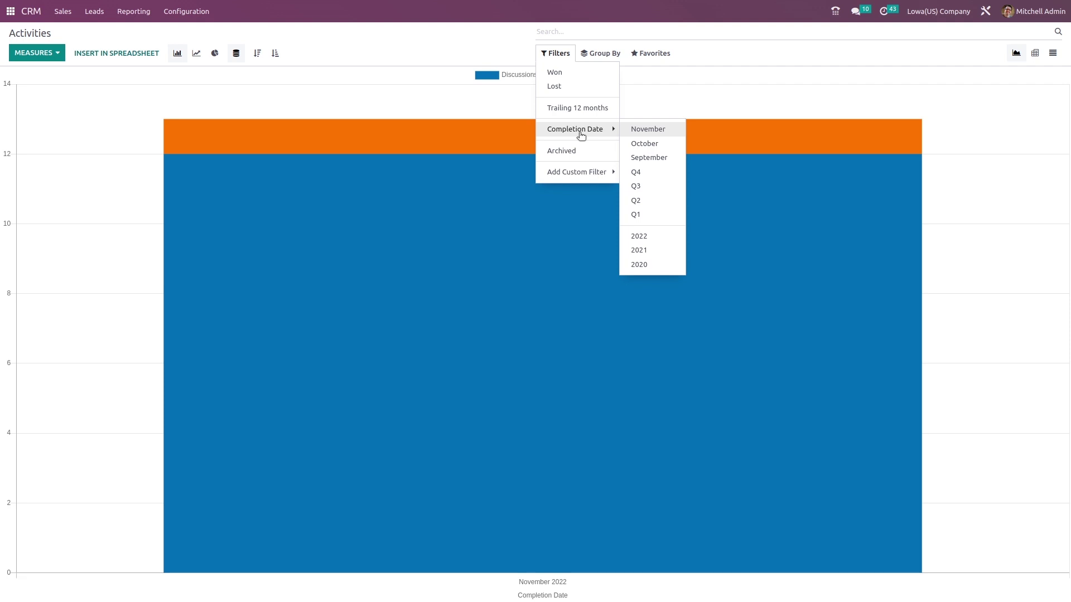
click(582, 173)
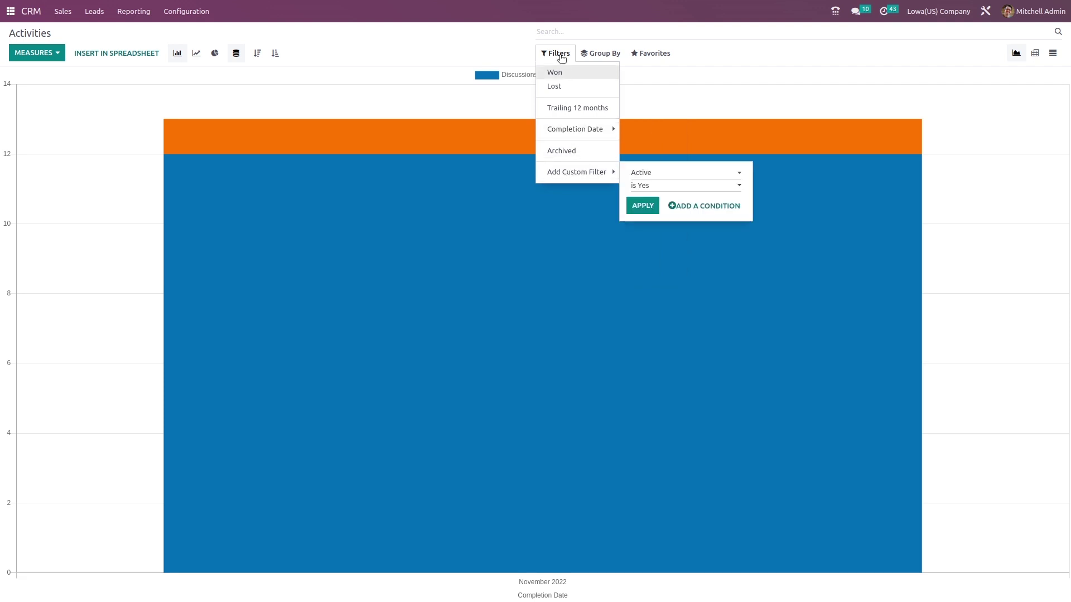
click(603, 53)
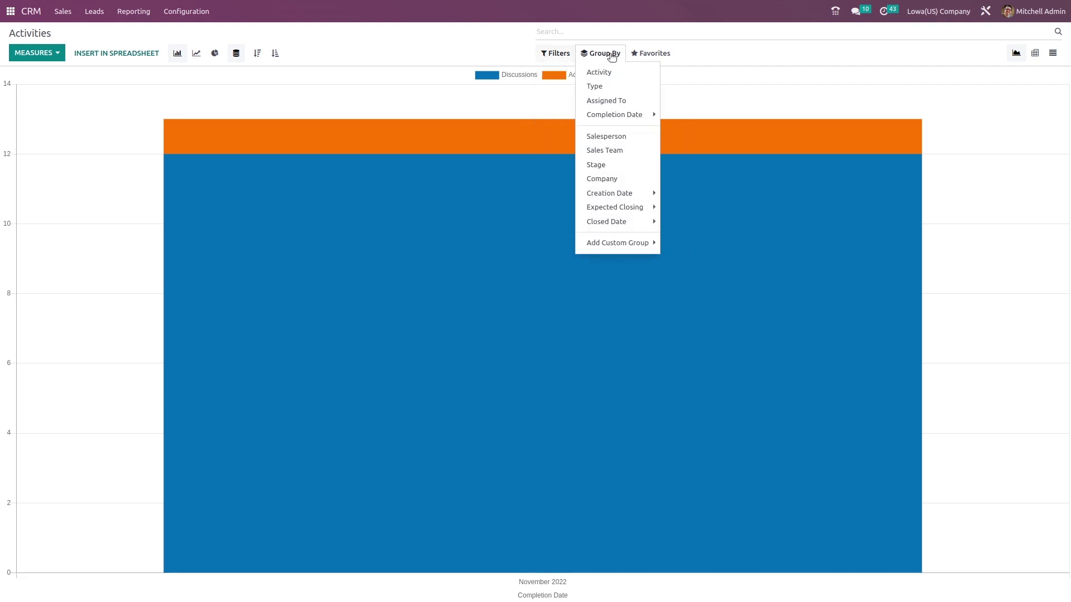
Try Assigned To > Salesperson and Company groupings, then remove them to group by completion date only
click(616, 99)
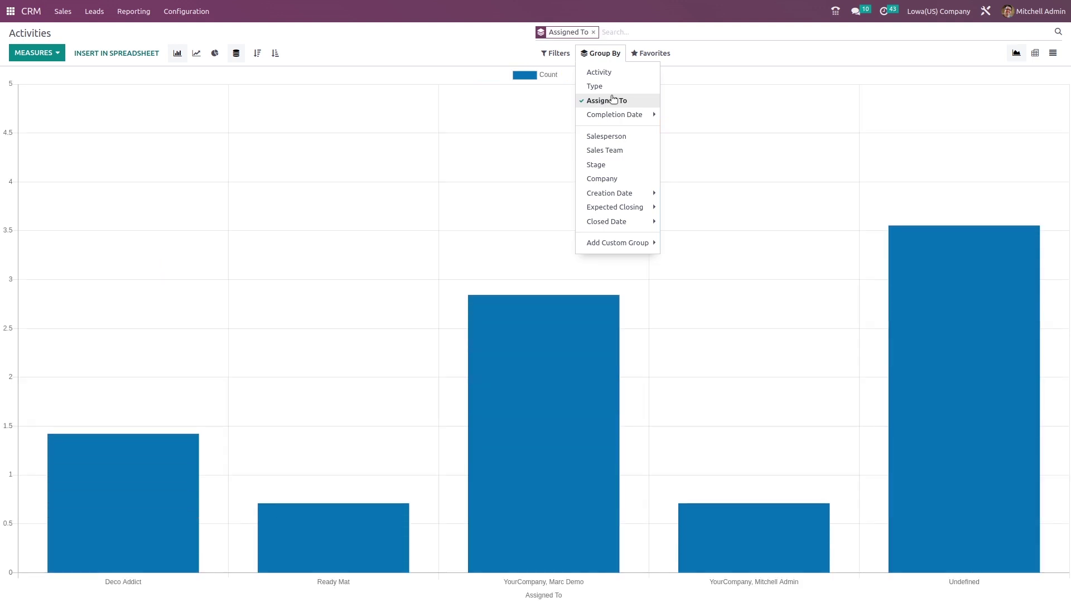
click(613, 138)
click(647, 53)
click(640, 32)
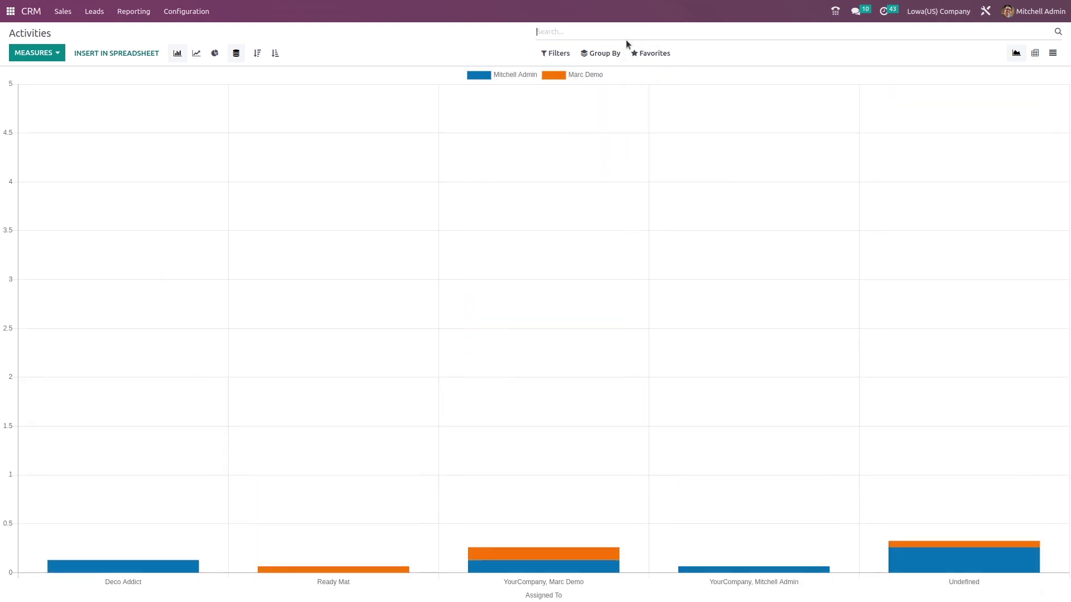
click(600, 53)
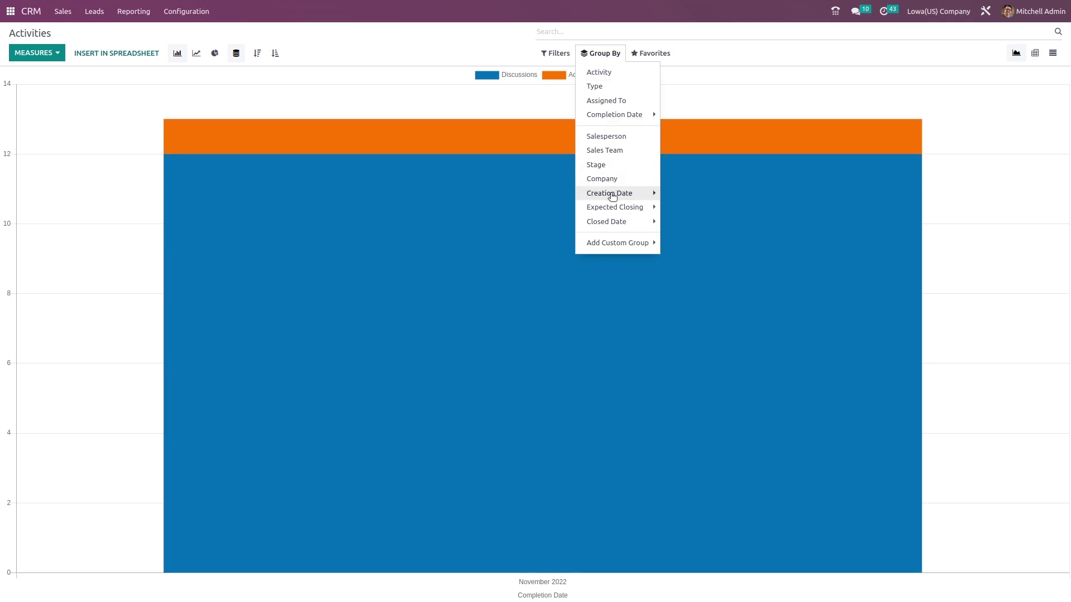
click(617, 179)
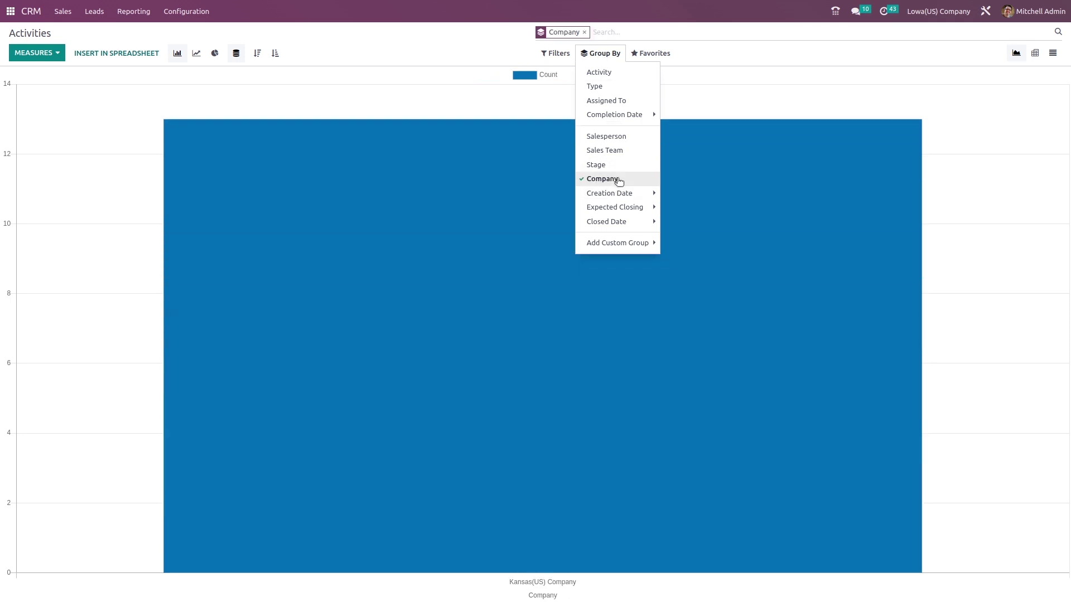
click(585, 33)
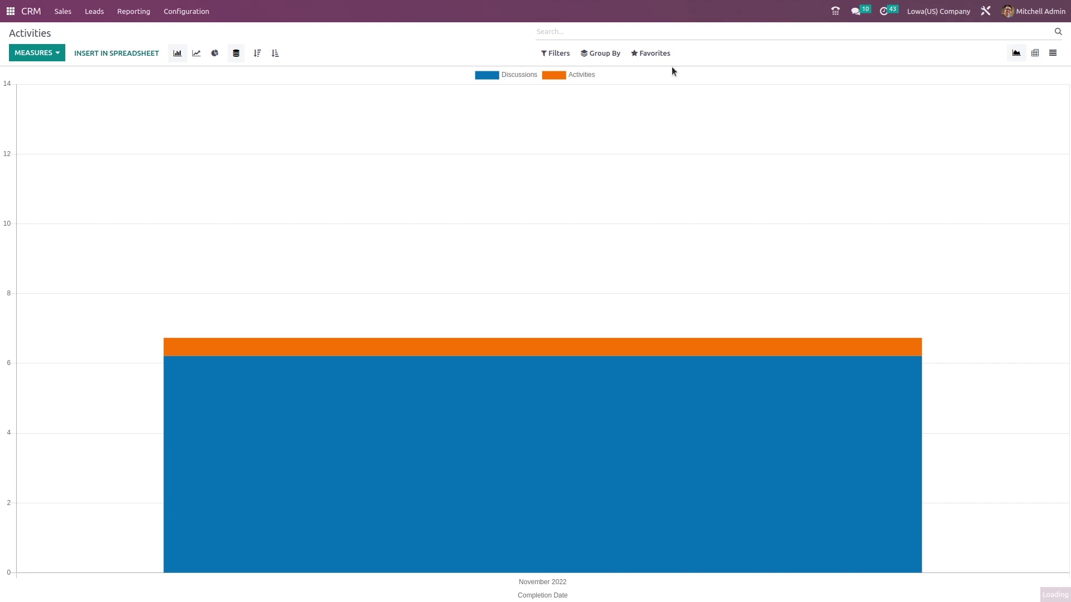
click(667, 56)
Add the Activities chart to my dashboard as 'Activities', then view it as a pivot table
click(675, 151)
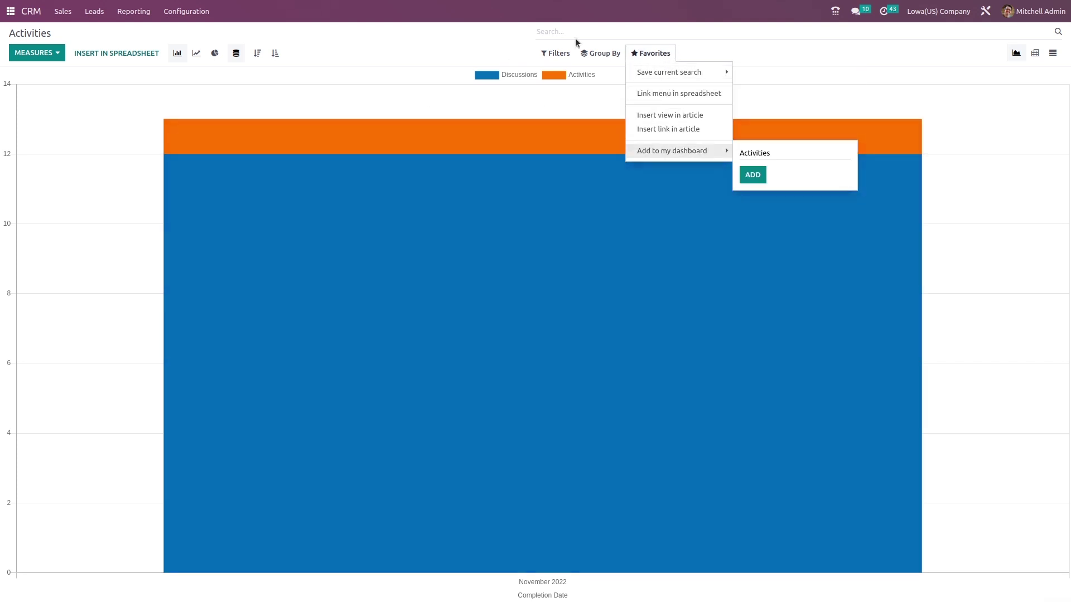
click(600, 53)
click(647, 54)
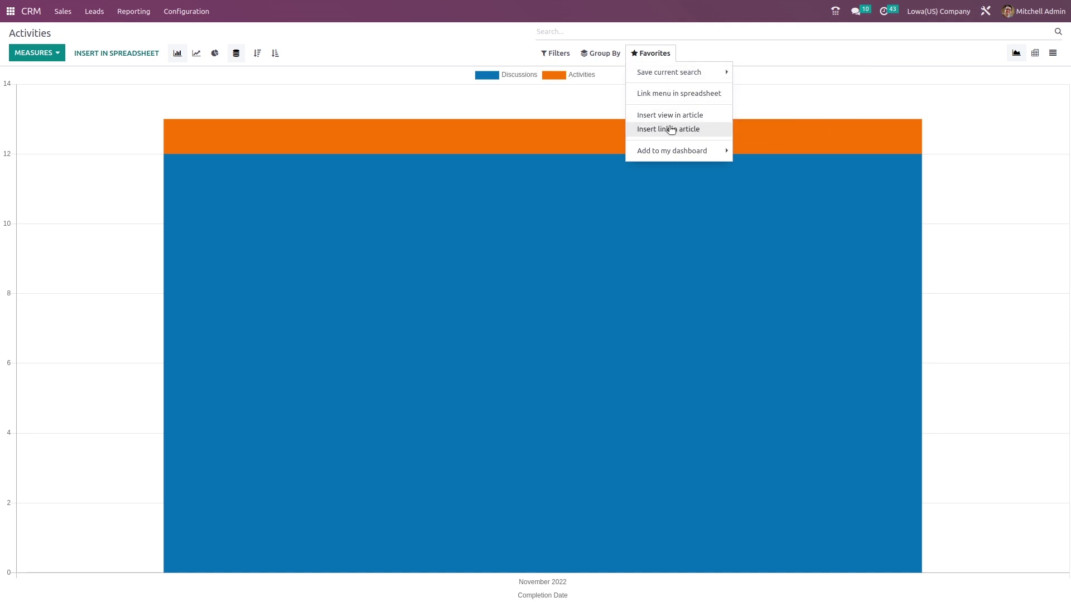
mouse_move(647, 158)
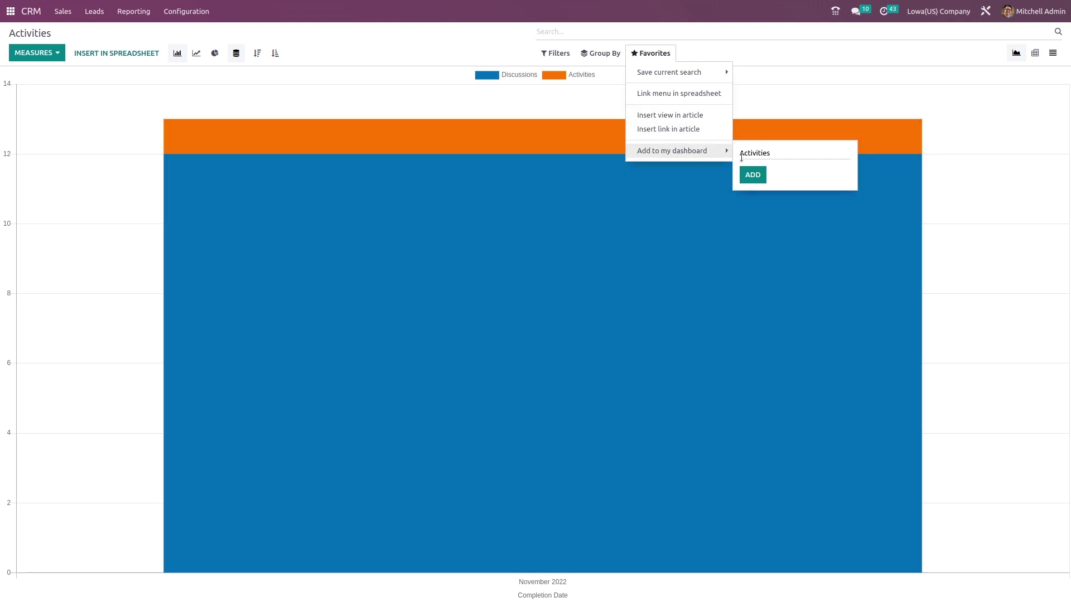
click(753, 174)
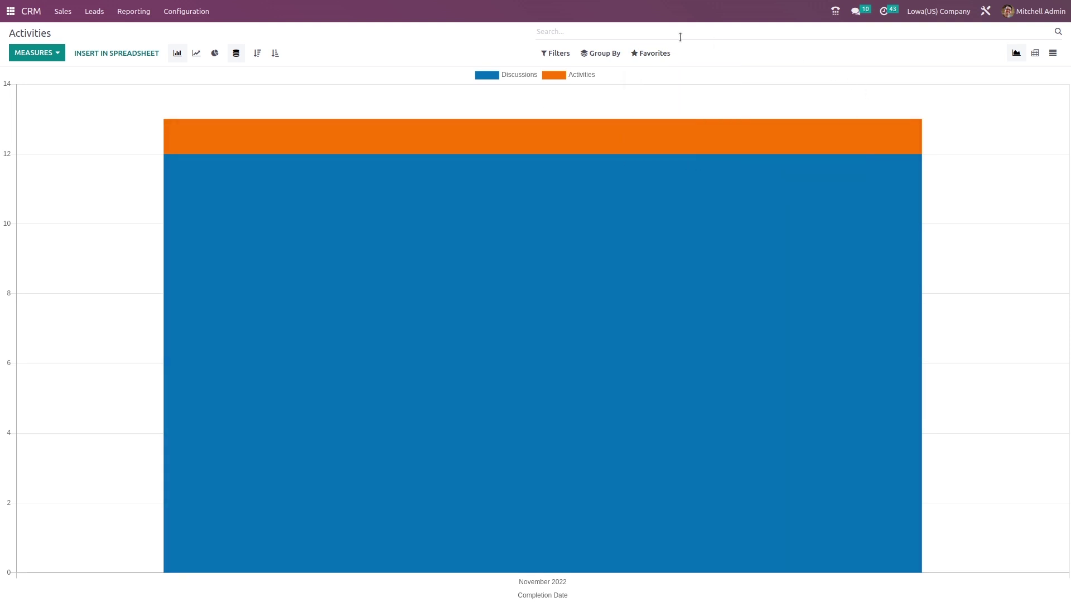
click(1035, 53)
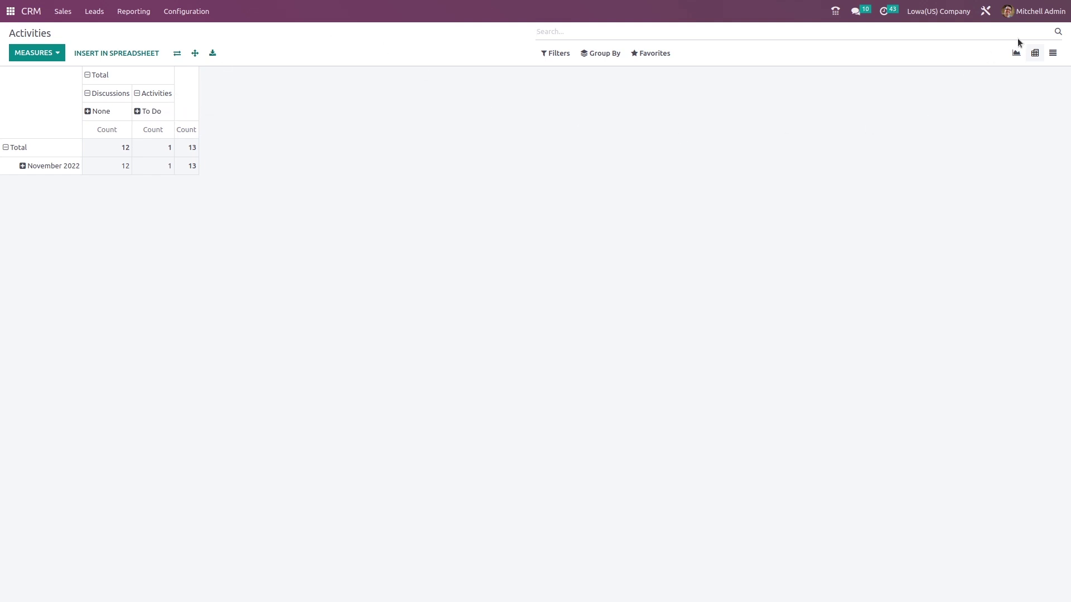
List all 13 activities, scroll through them, and glance at the Filters dropdown
click(1053, 54)
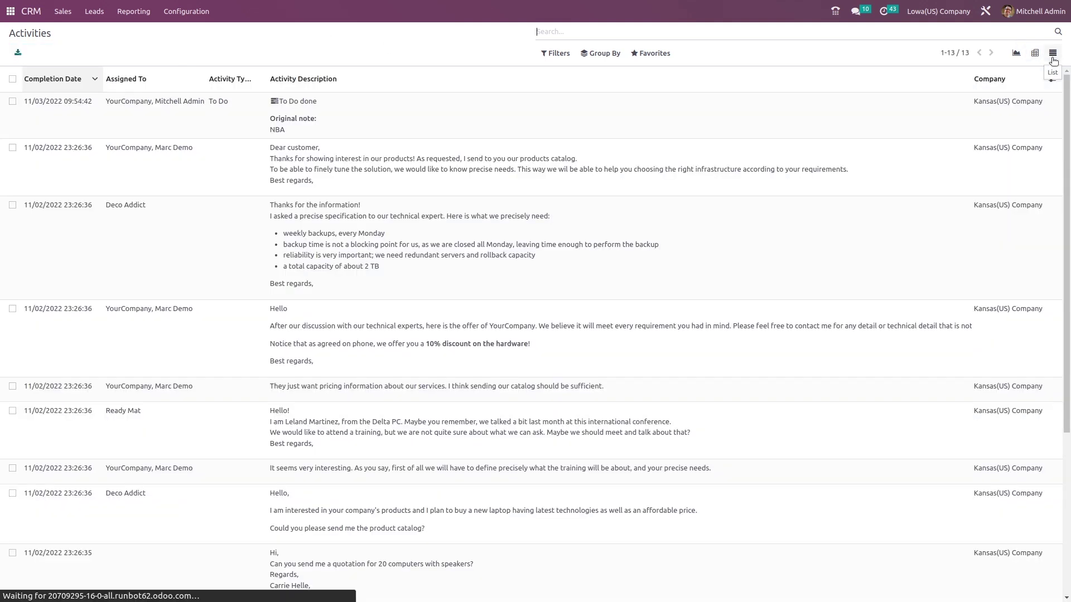
scroll(432, 185, down, 3)
scroll(432, 186, up, 3)
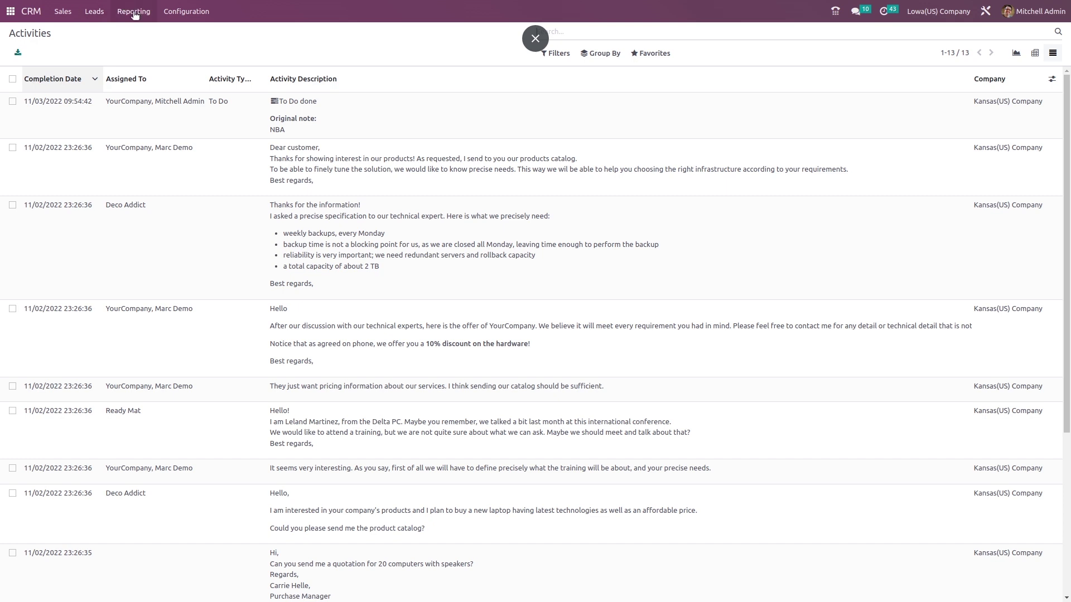
click(567, 58)
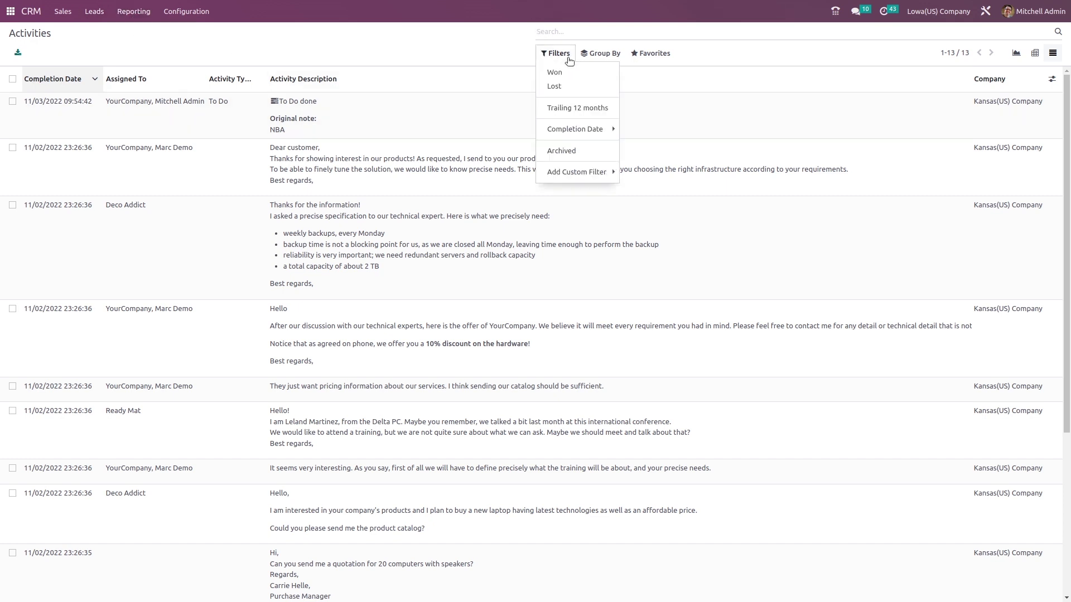
click(365, 56)
click(135, 11)
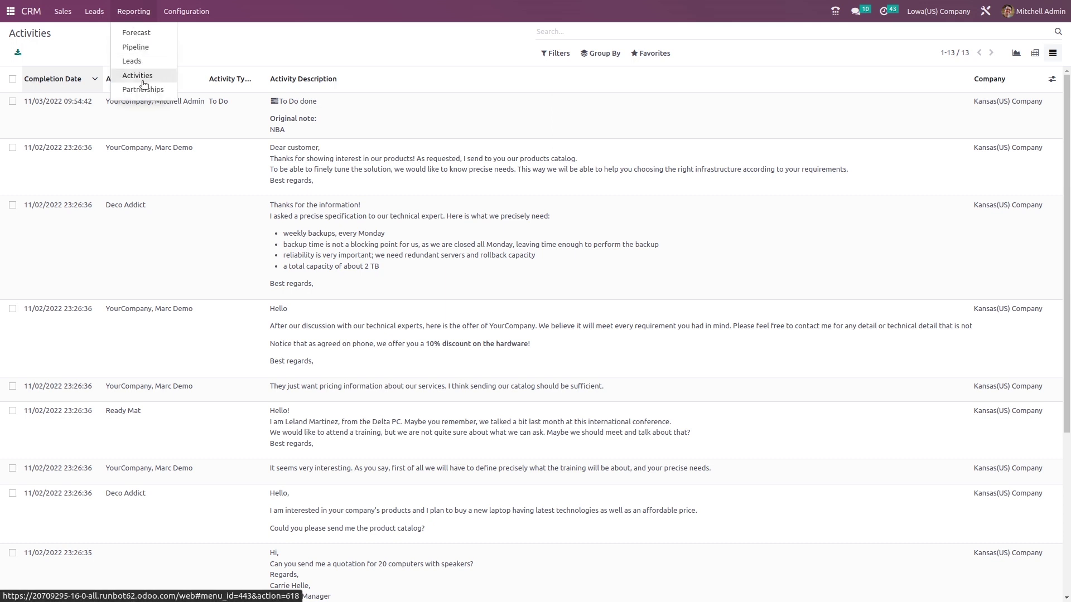
Open Partnership Analysis and preview turnover as line and pie charts before returning to bars
click(145, 91)
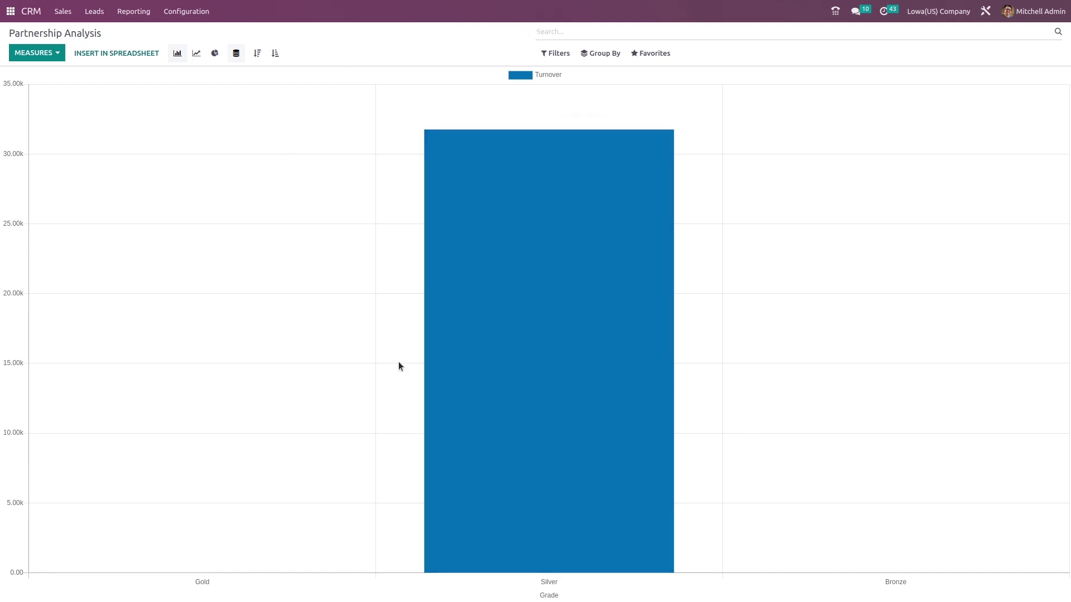
click(198, 54)
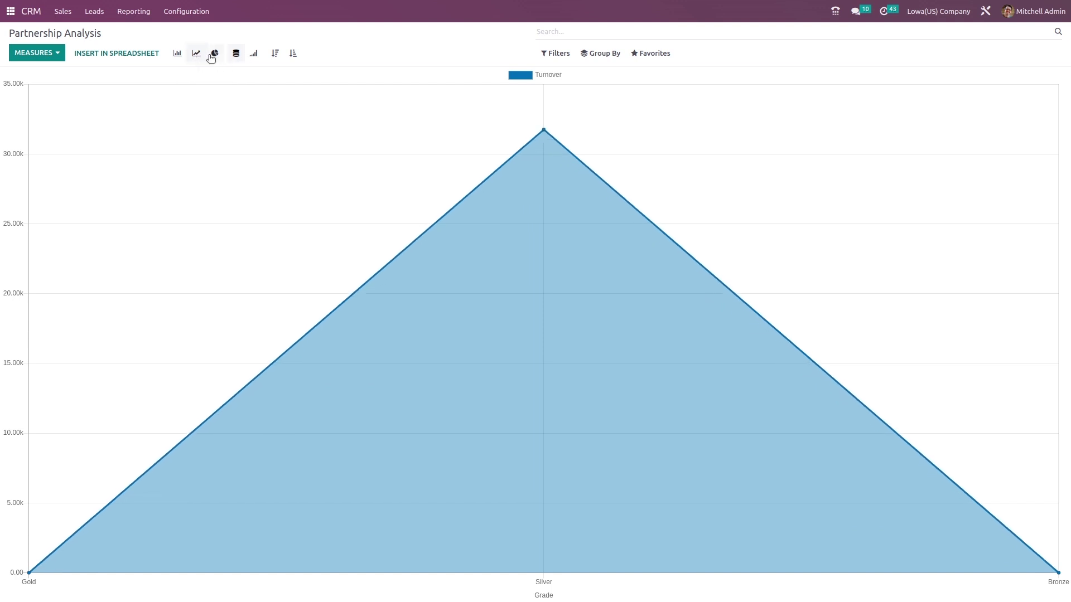
click(211, 54)
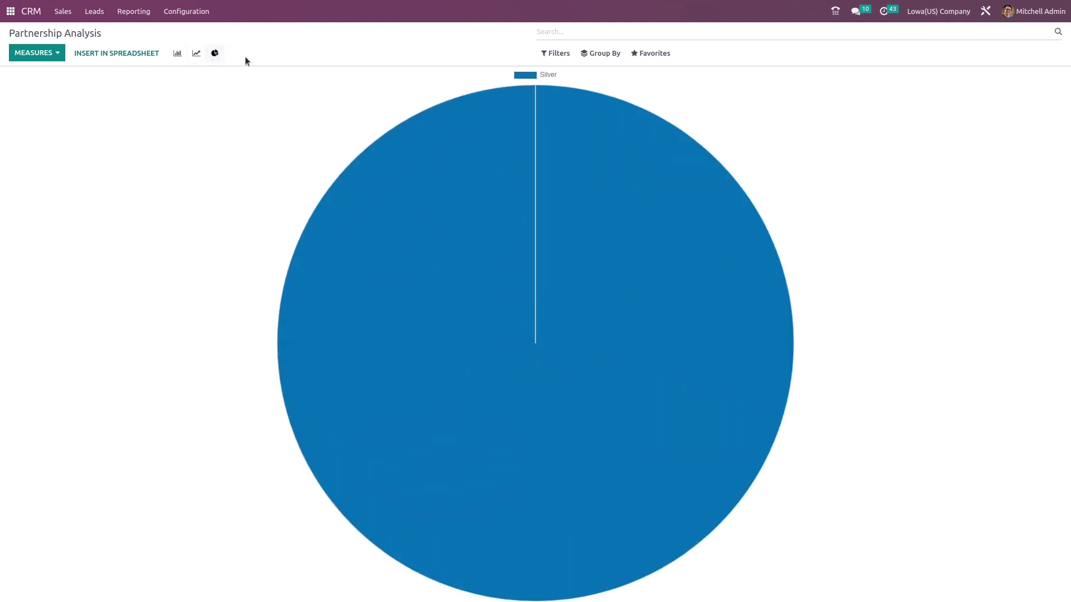
click(178, 53)
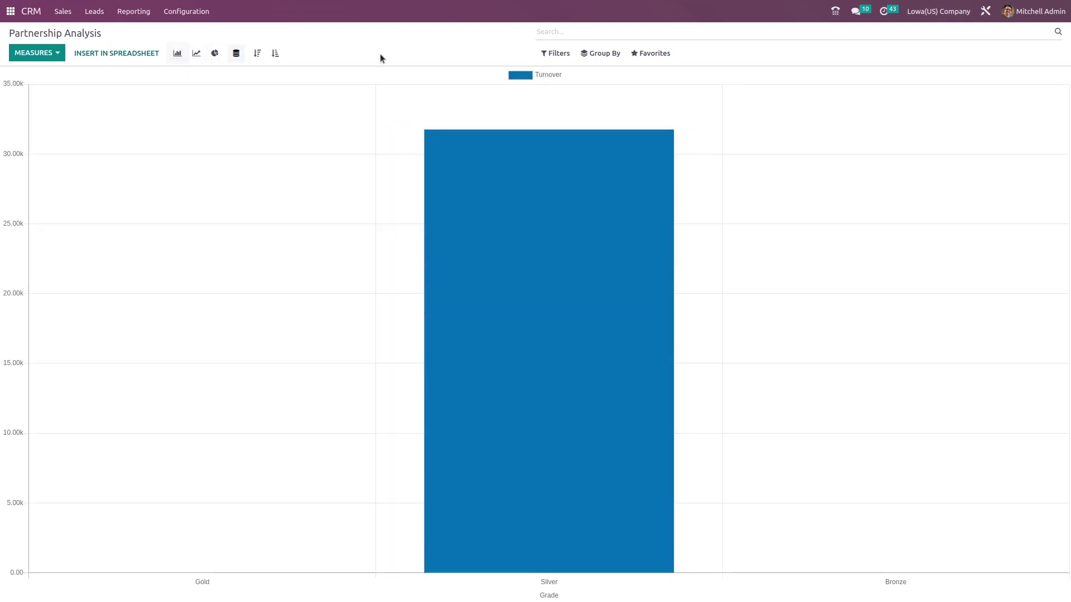
click(559, 52)
click(564, 78)
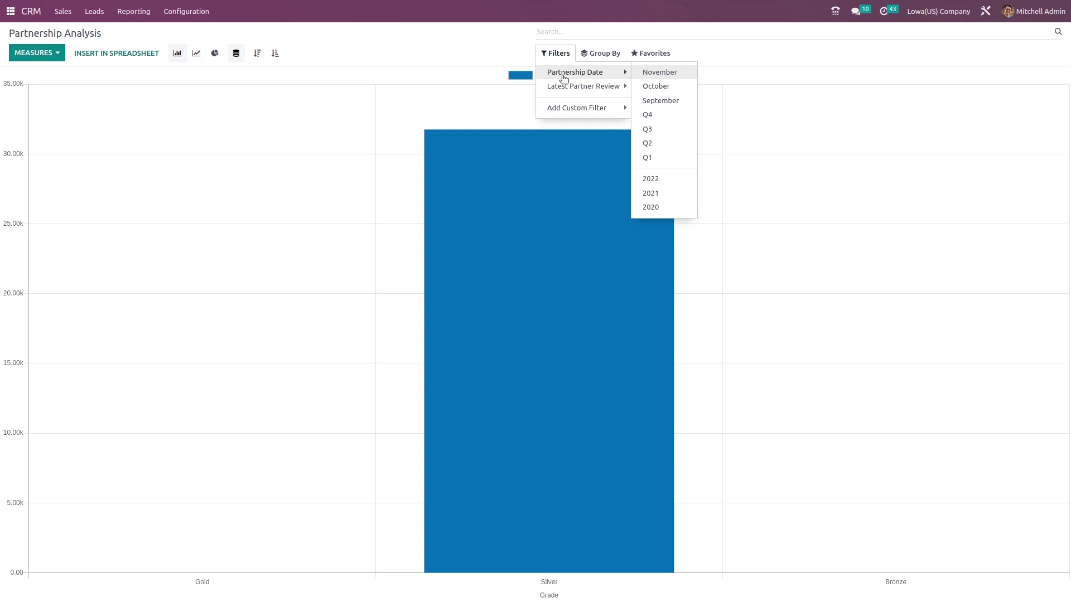
click(662, 77)
click(643, 76)
mouse_move(578, 93)
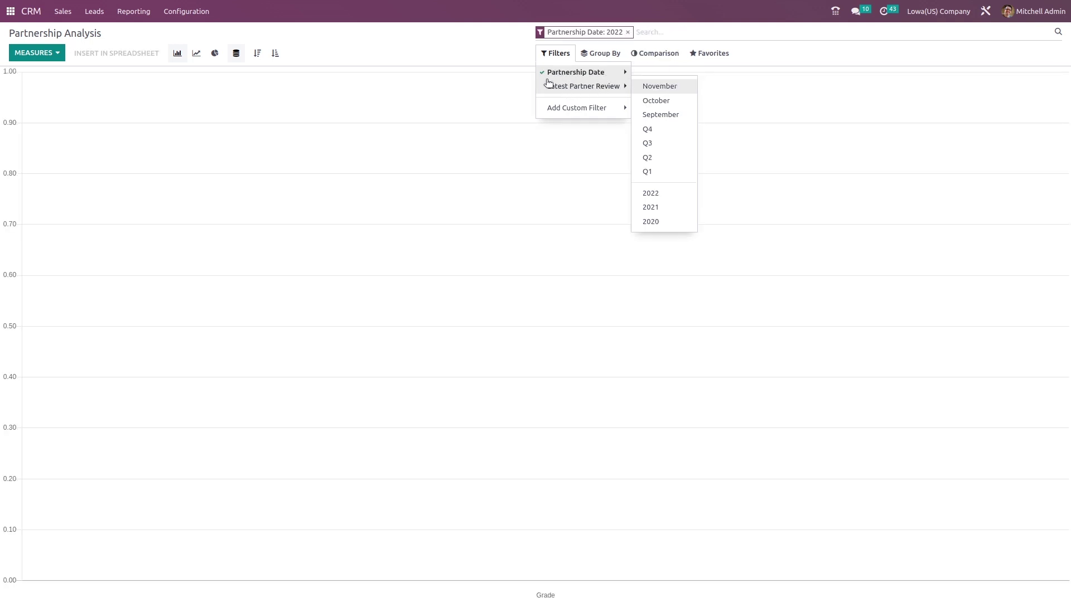
click(628, 33)
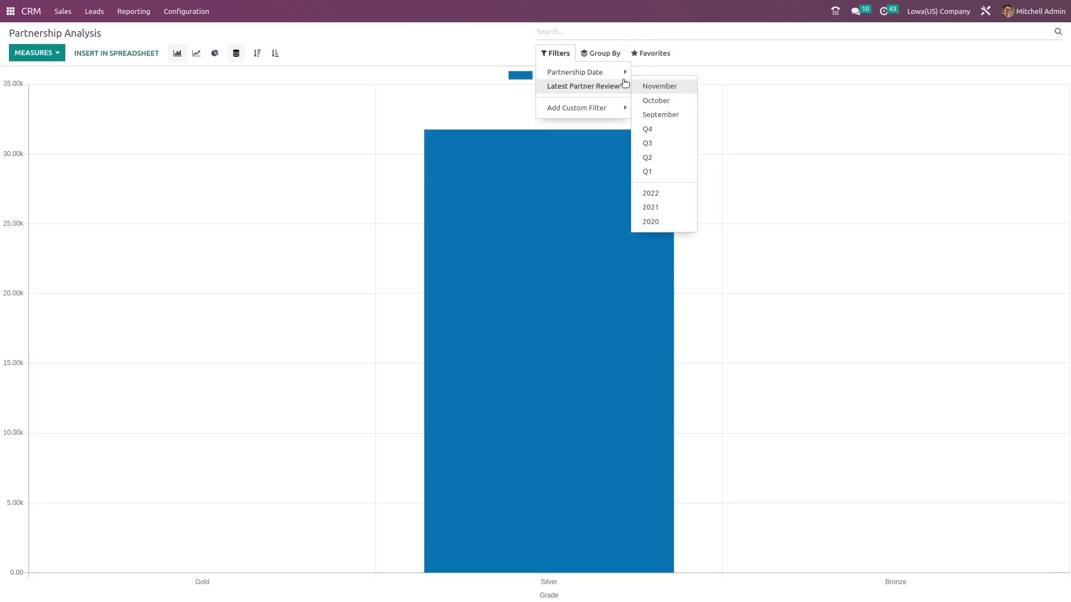
click(645, 86)
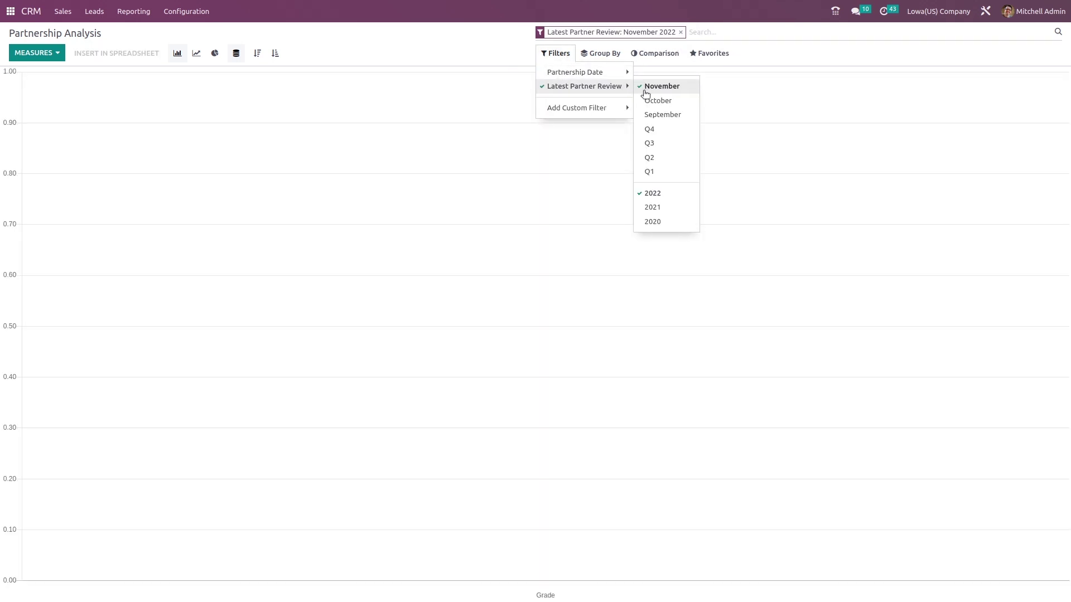
mouse_move(620, 108)
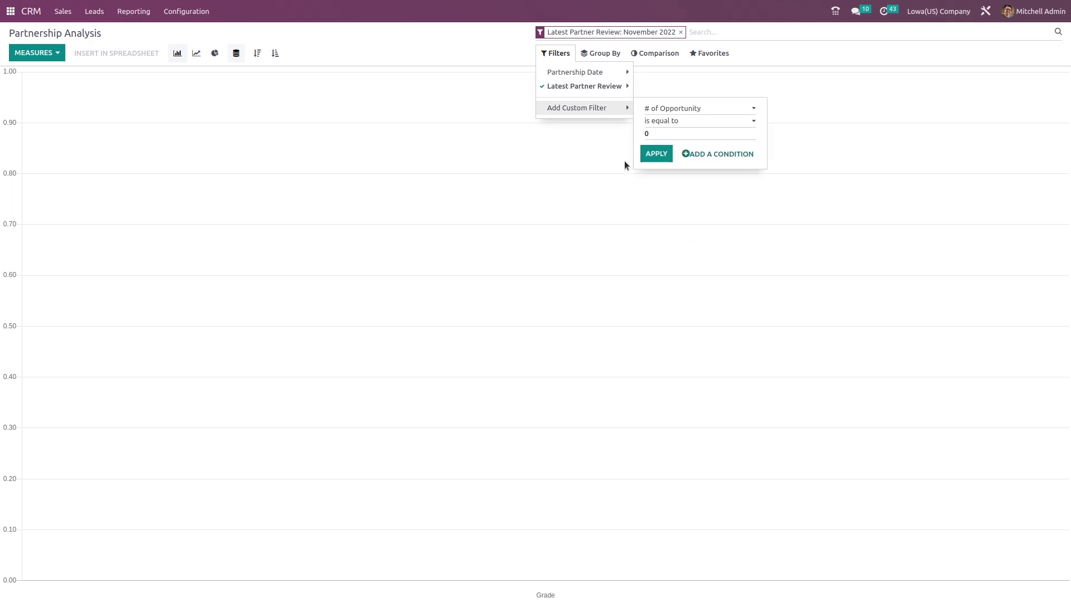
click(680, 32)
click(608, 58)
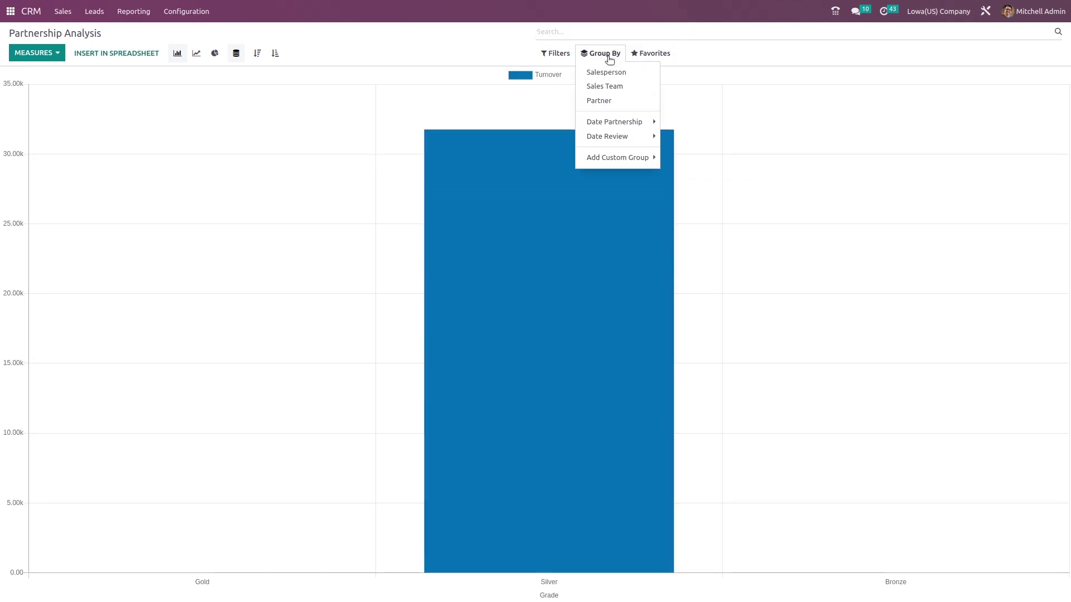
click(625, 74)
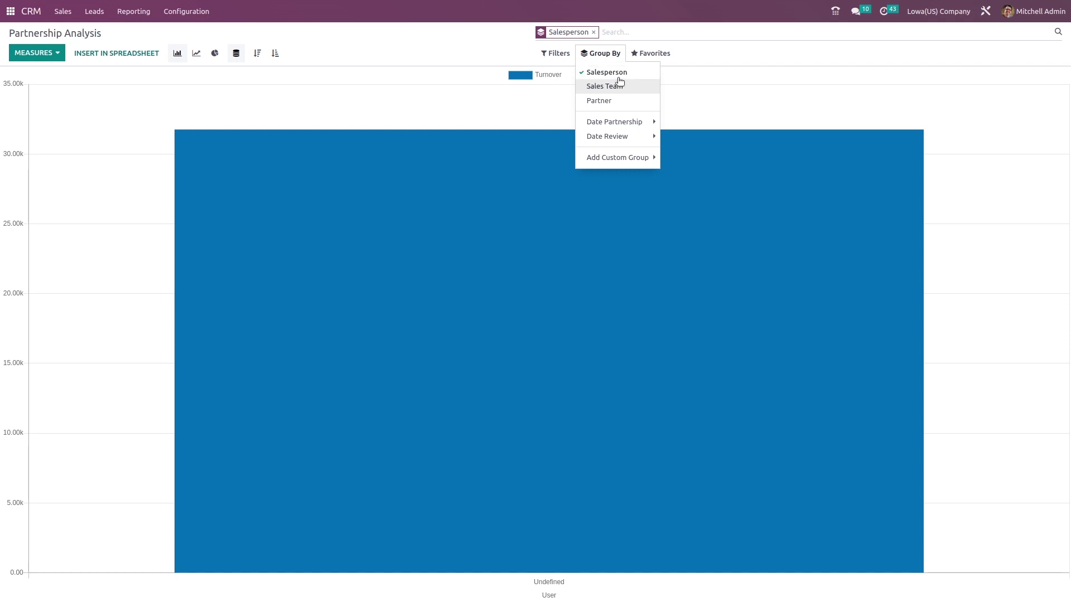
click(618, 77)
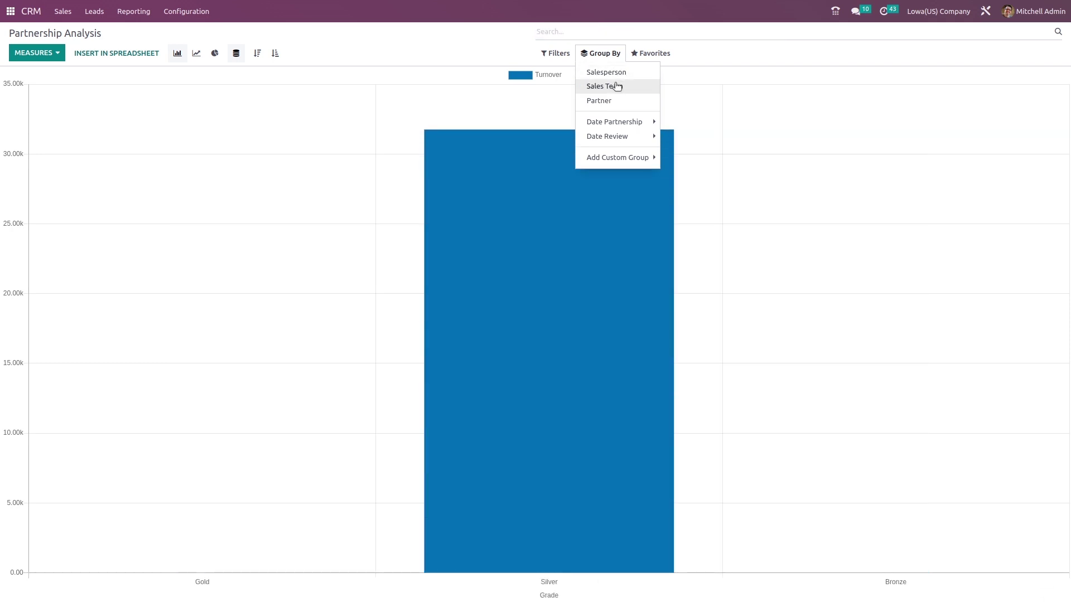
click(618, 85)
click(610, 100)
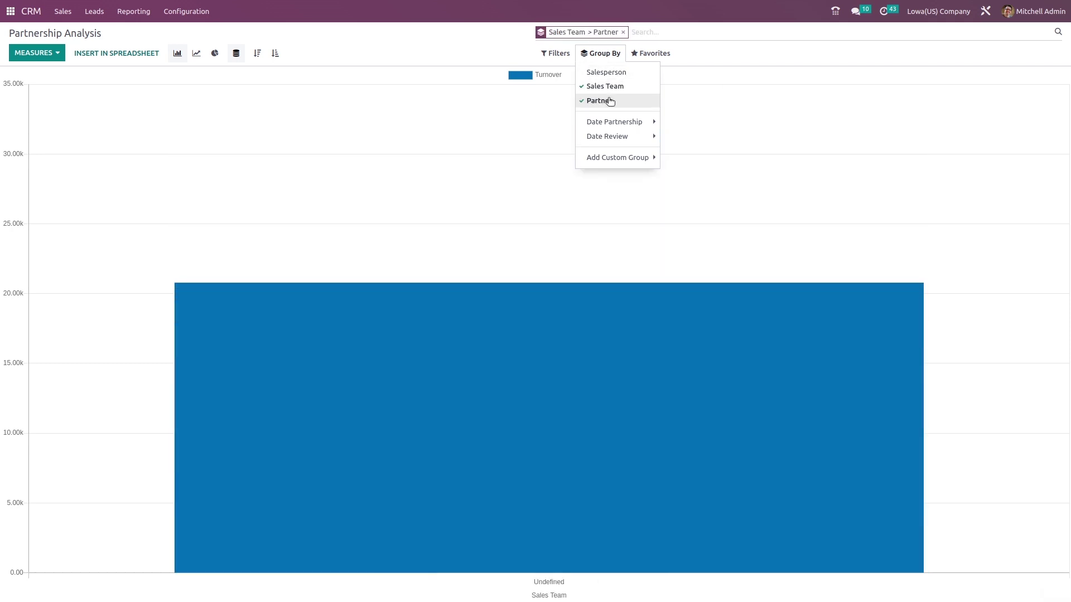
click(629, 33)
click(625, 32)
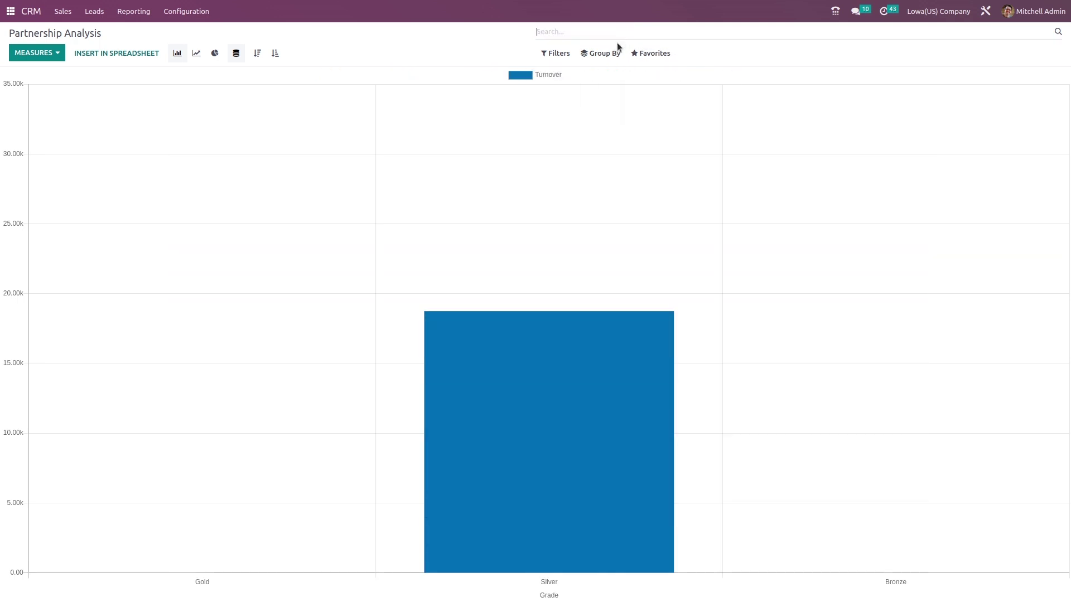
click(663, 54)
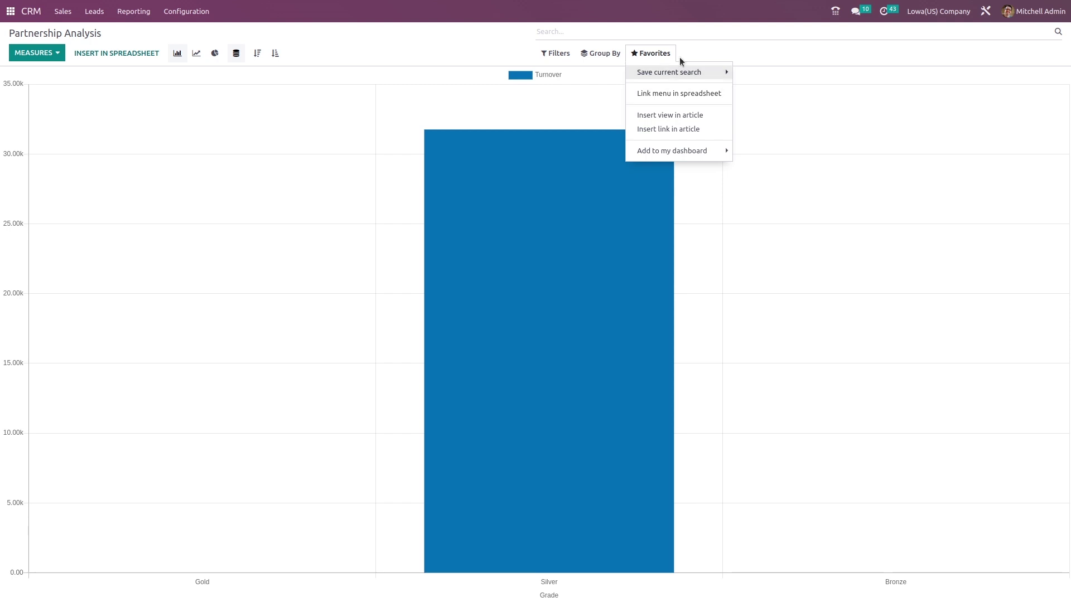
Close Favorites and show Partnership turnover by grade as a pie chart
click(363, 48)
click(201, 53)
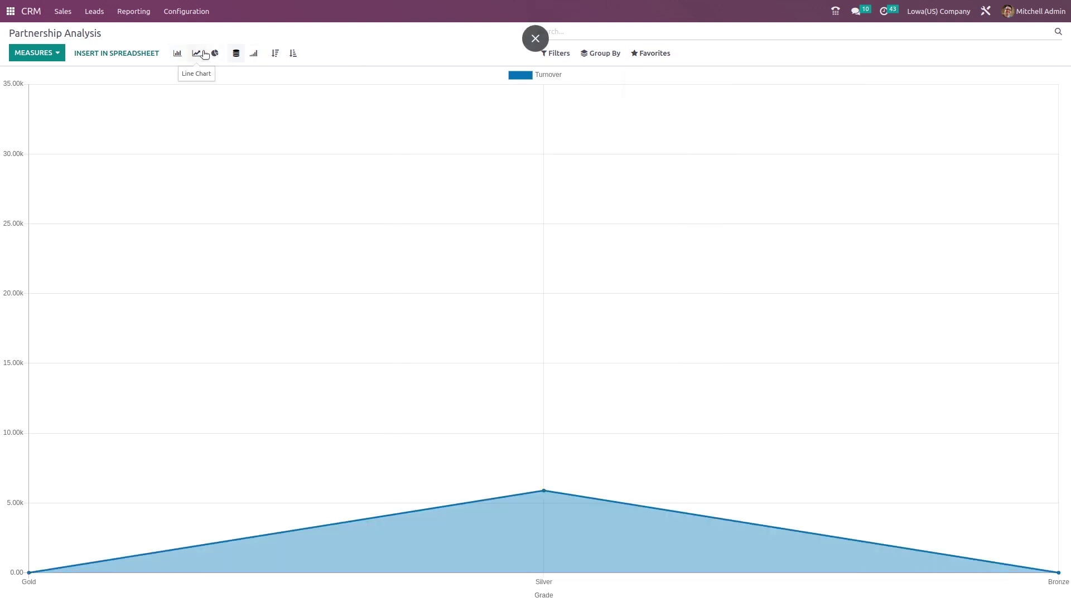
click(218, 57)
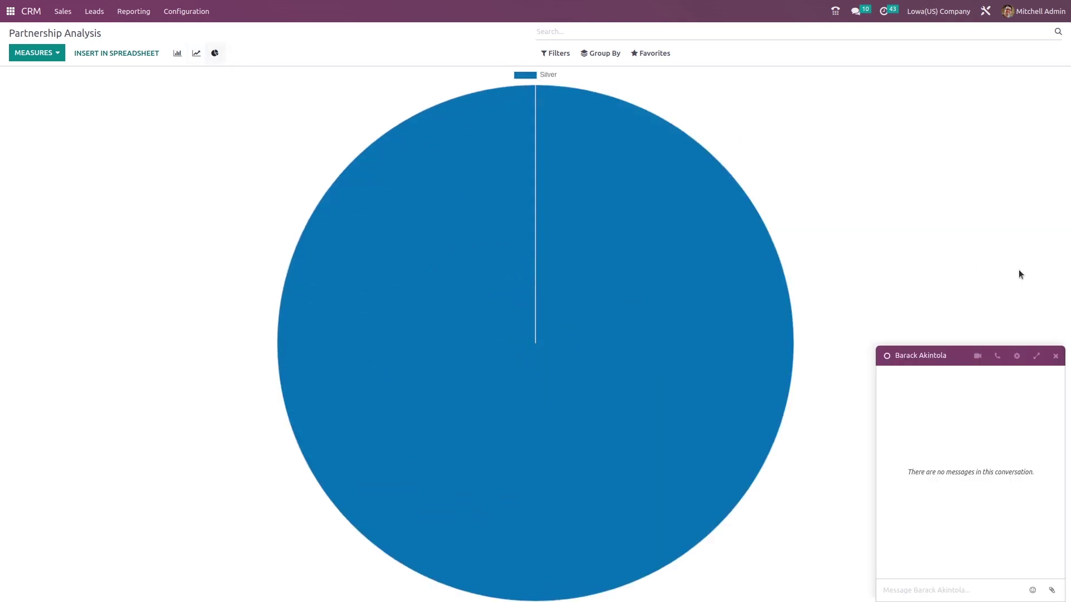
Close the chat popup and open then dismiss the Reporting menu
click(1055, 356)
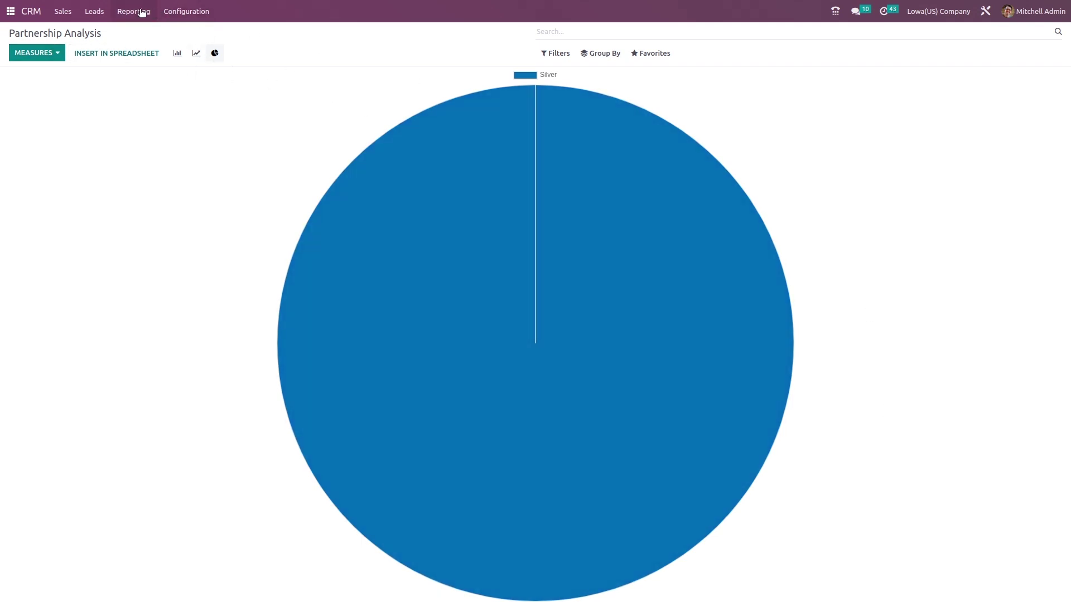
click(142, 13)
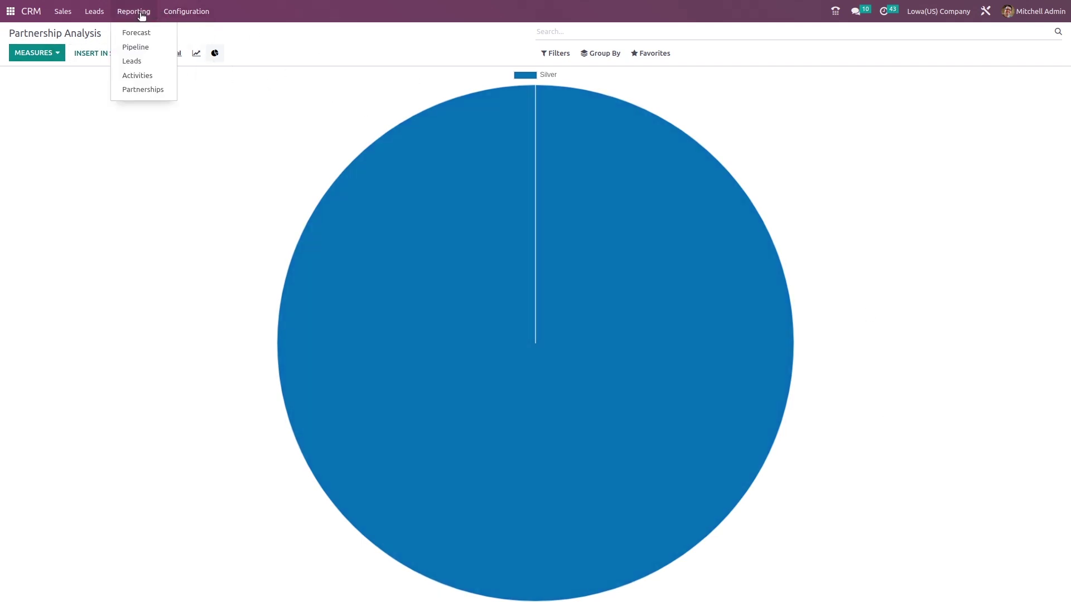
click(136, 121)
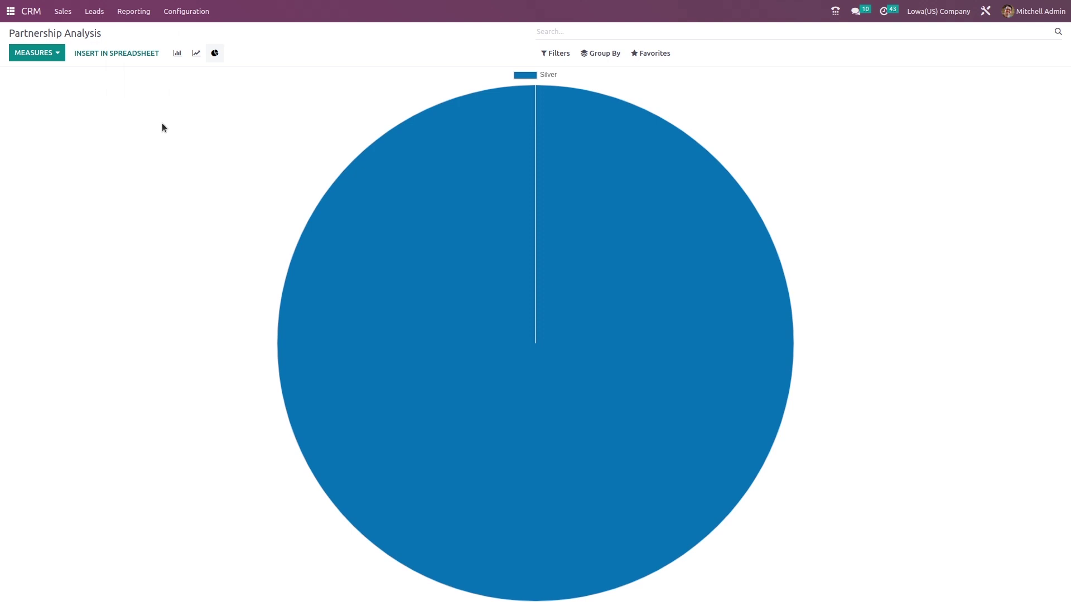